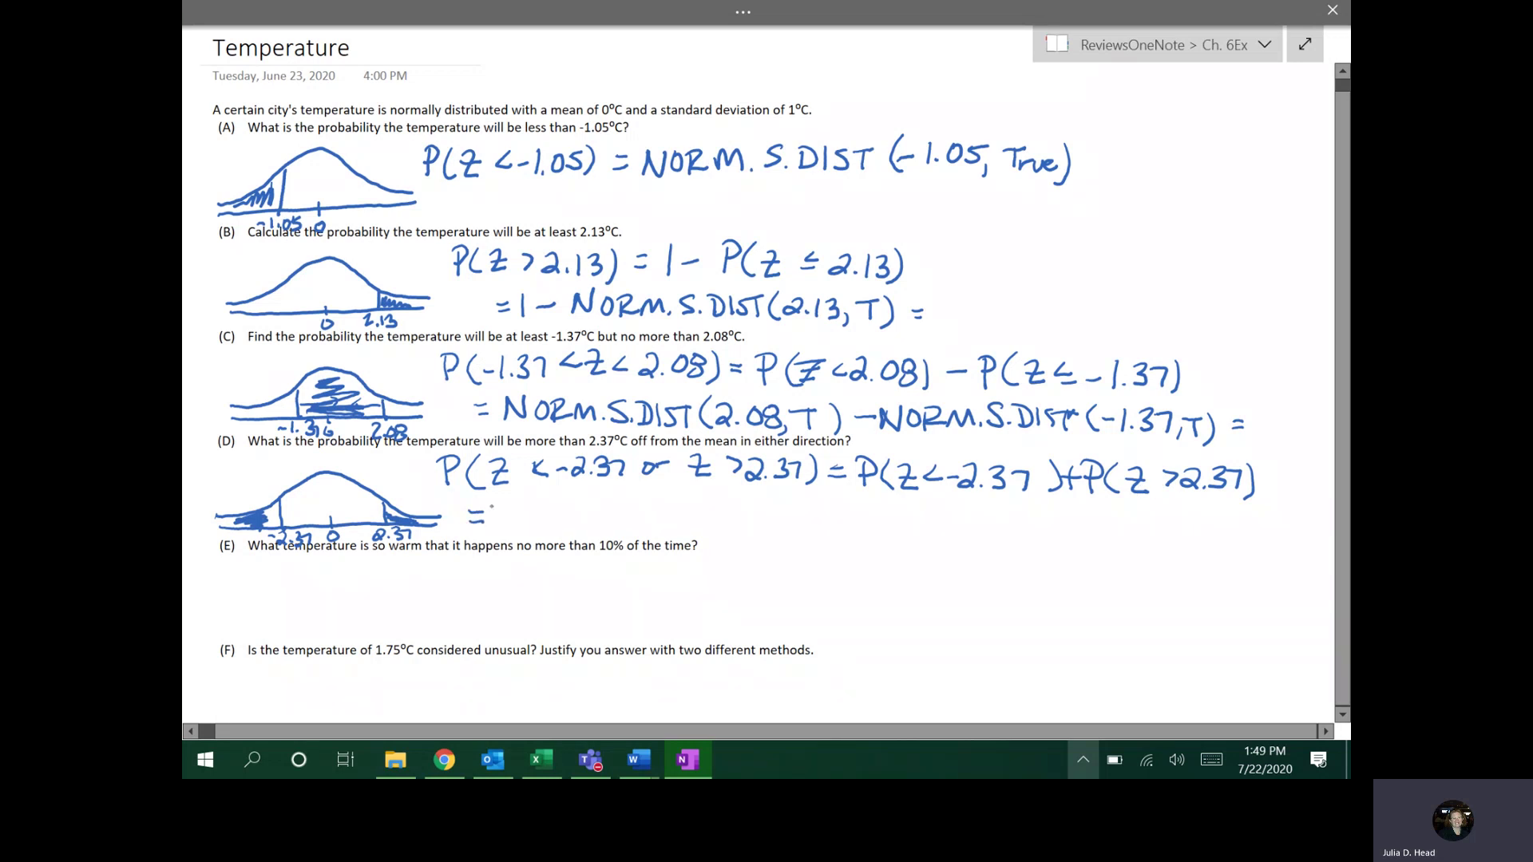
Step: Handwrite the second line of part (D)'s solution: NORM.S.DIST(-2.37,T) + 1 - NORM.S.DIST(2.37,T)
mouse_move(508, 528)
mouse_down()
mouse_move(508, 504)
mouse_move(550, 509)
mouse_up()
mouse_move(559, 508)
mouse_down()
mouse_move(560, 527)
mouse_move(651, 529)
mouse_up()
click(610, 523)
click(644, 524)
mouse_move(651, 503)
mouse_down()
mouse_move(654, 528)
mouse_move(679, 527)
mouse_up()
mouse_move(701, 507)
mouse_down()
mouse_move(702, 527)
mouse_move(725, 531)
mouse_up()
drag(731, 520, 813, 538)
click(766, 526)
mouse_move(831, 513)
mouse_down()
mouse_move(830, 536)
mouse_move(840, 512)
mouse_up()
mouse_move(842, 506)
mouse_down()
mouse_move(844, 537)
mouse_move(1004, 512)
mouse_up()
mouse_move(1004, 512)
mouse_down()
mouse_move(1022, 530)
mouse_move(1101, 530)
mouse_up()
mouse_move(1102, 508)
mouse_down()
mouse_move(1104, 530)
mouse_move(1125, 531)
mouse_up()
mouse_move(1144, 514)
mouse_down()
mouse_move(1134, 531)
mouse_move(1165, 514)
mouse_move(1209, 532)
mouse_up()
click(1215, 531)
mouse_move(1220, 515)
mouse_down()
mouse_move(1243, 535)
mouse_move(1278, 520)
mouse_up()
drag(1267, 521, 1268, 541)
drag(1280, 513, 1284, 548)
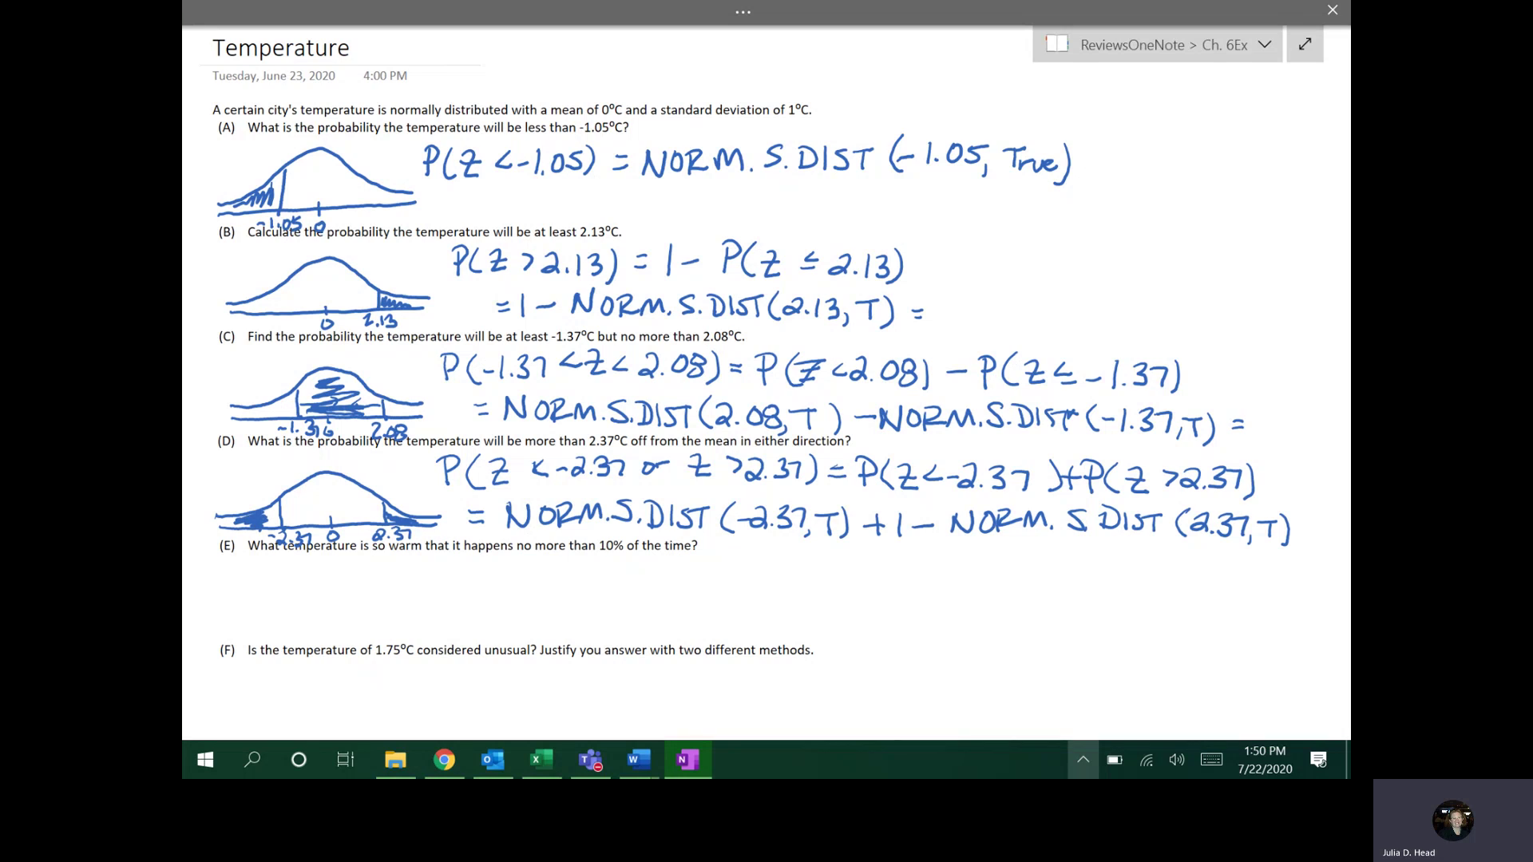
Step: Switch to the 6.1Temp workbook in Excel and enter the label z<-1.05 in cell A1
scroll(745, 389, right, 3)
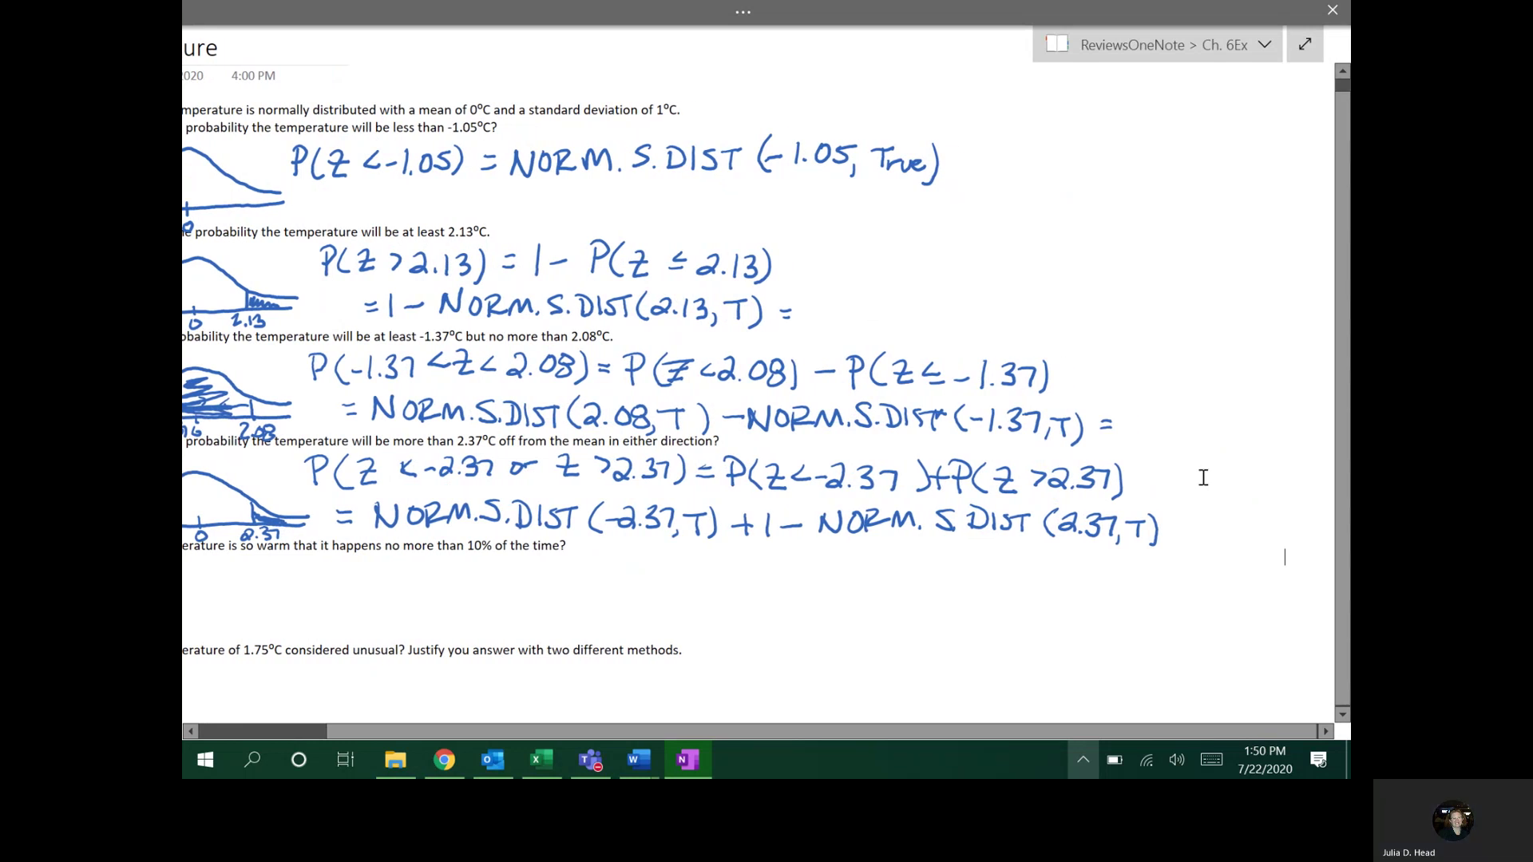
scroll(1204, 478, left, 3)
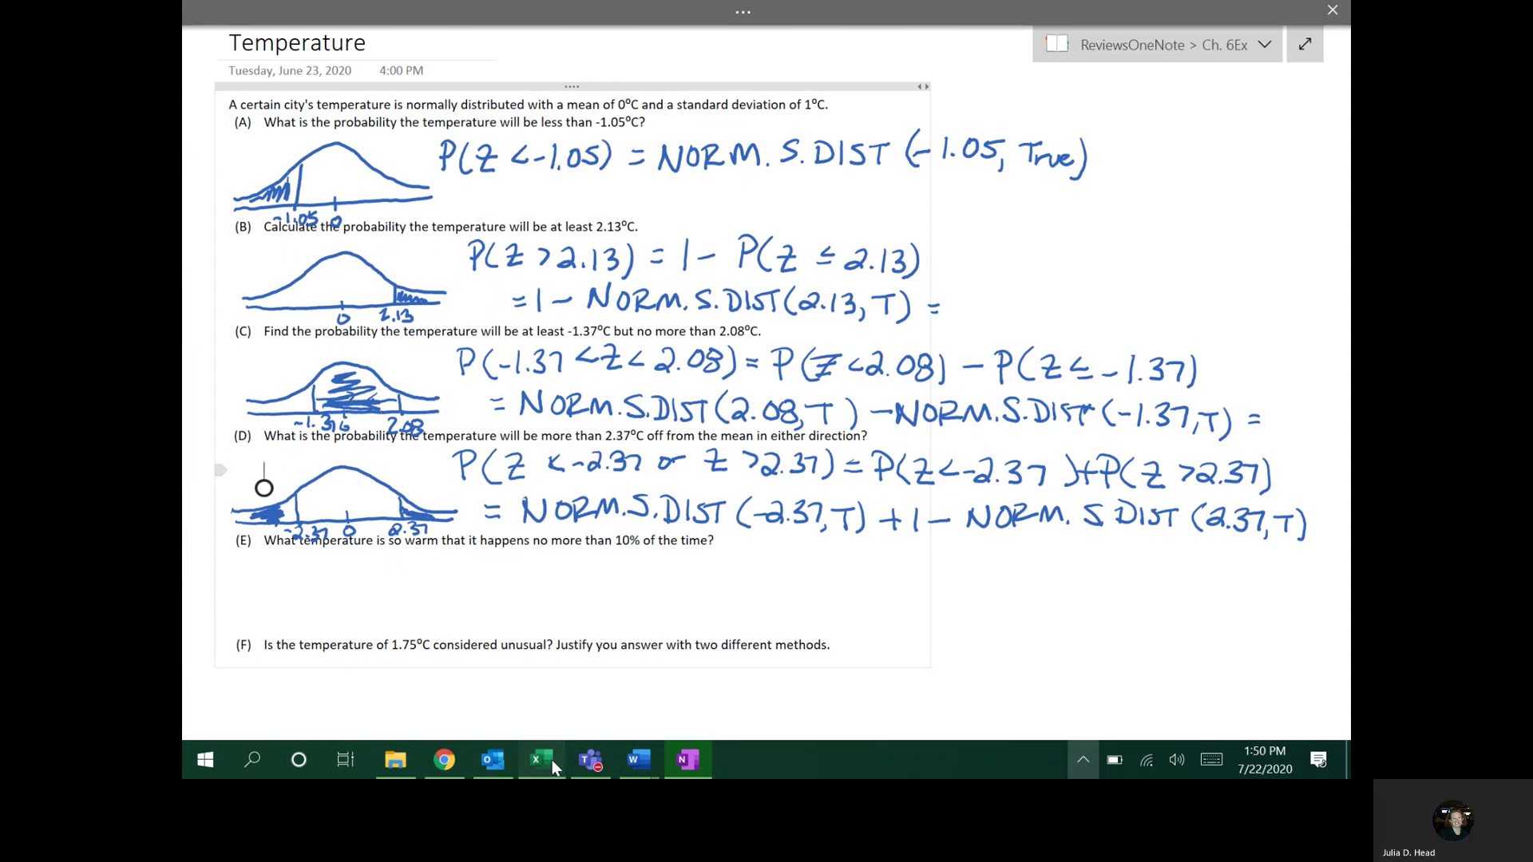
click(553, 760)
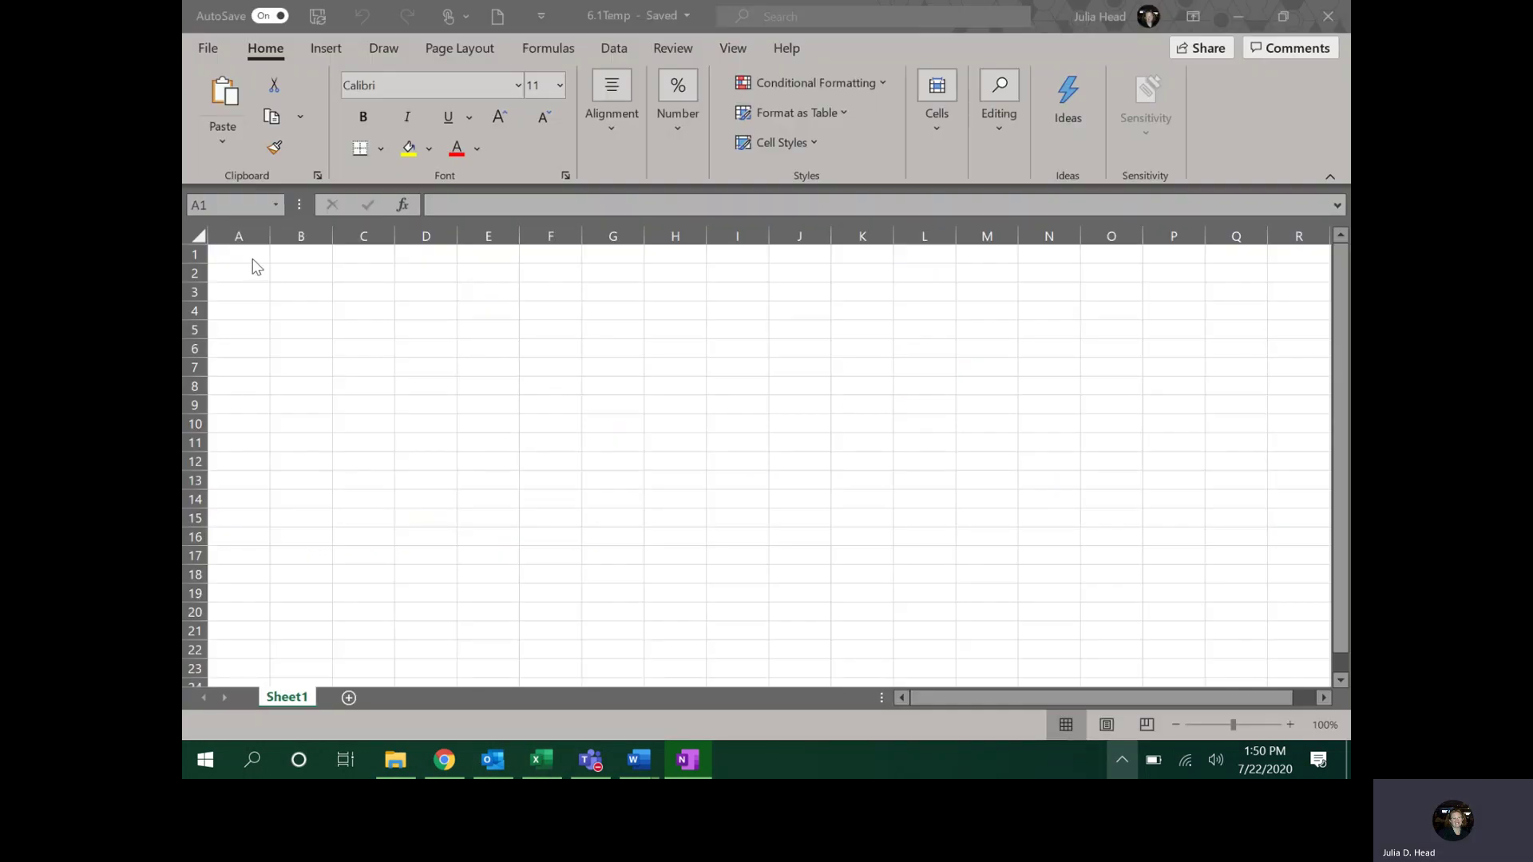
click(688, 760)
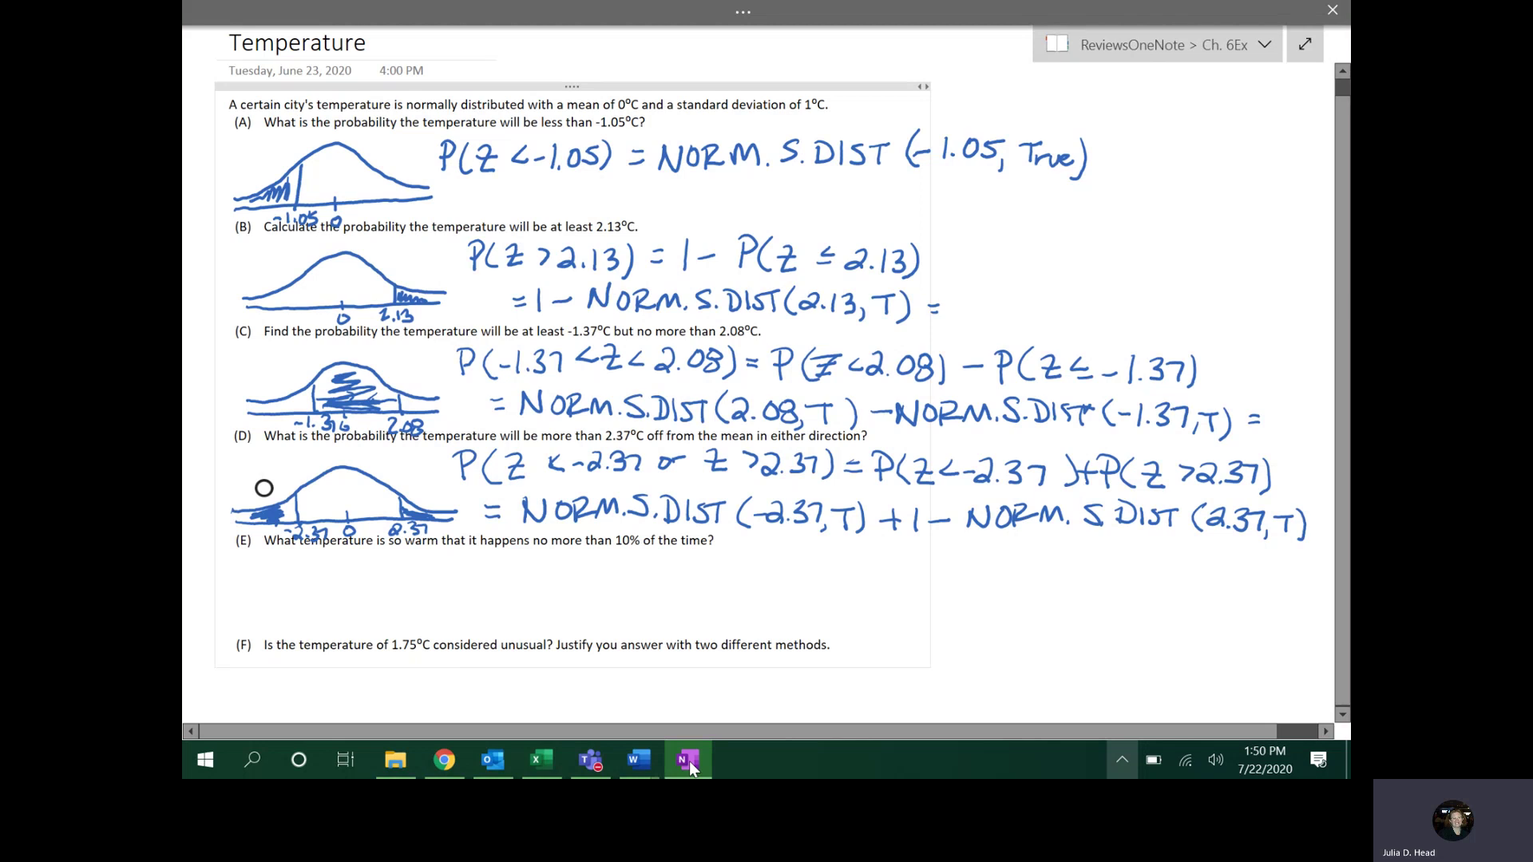
mouse_move(539, 760)
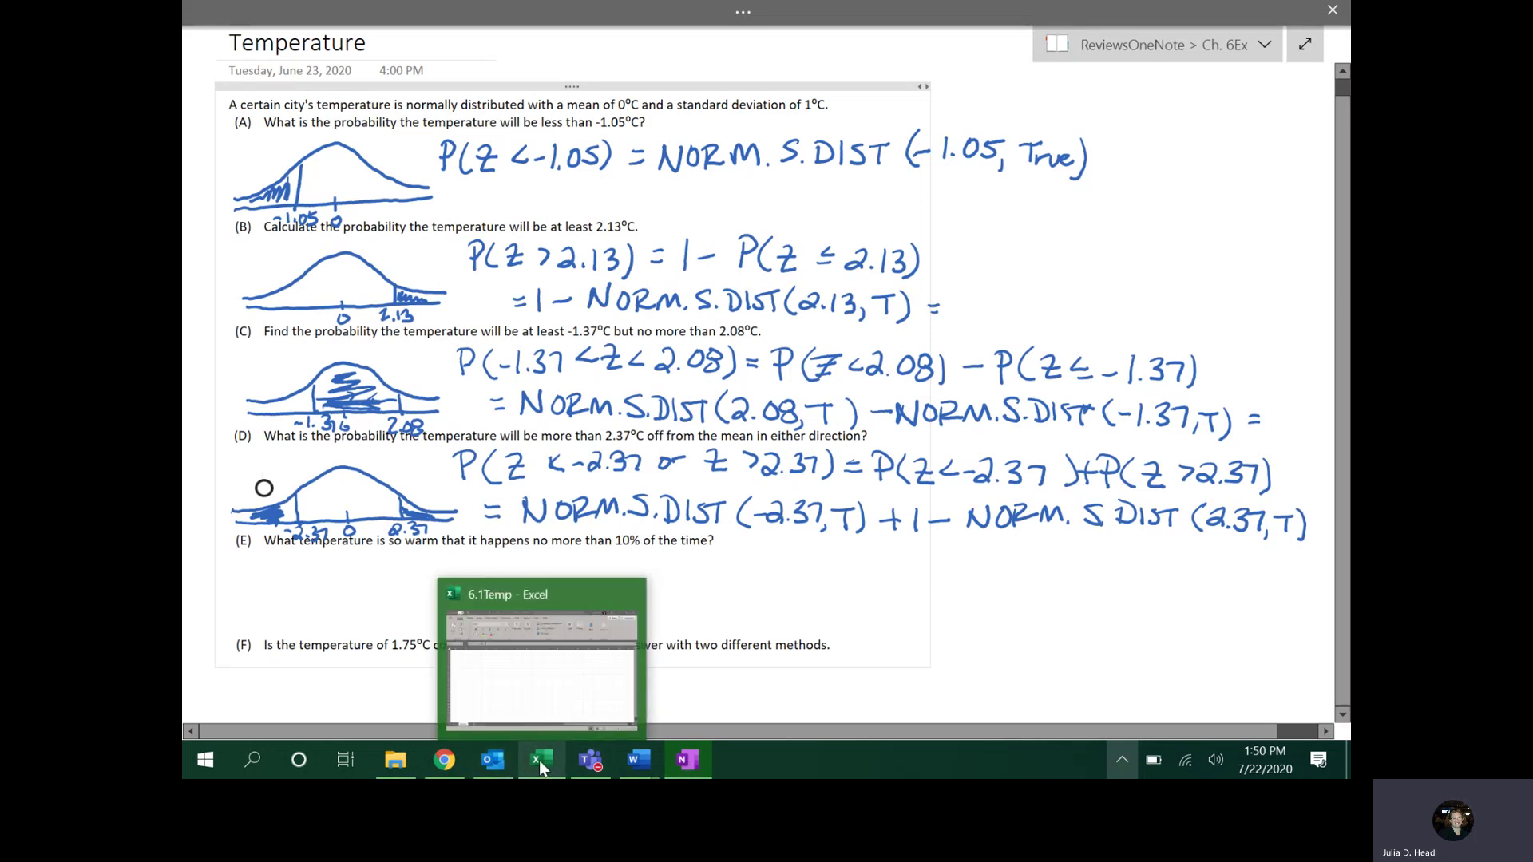
click(536, 706)
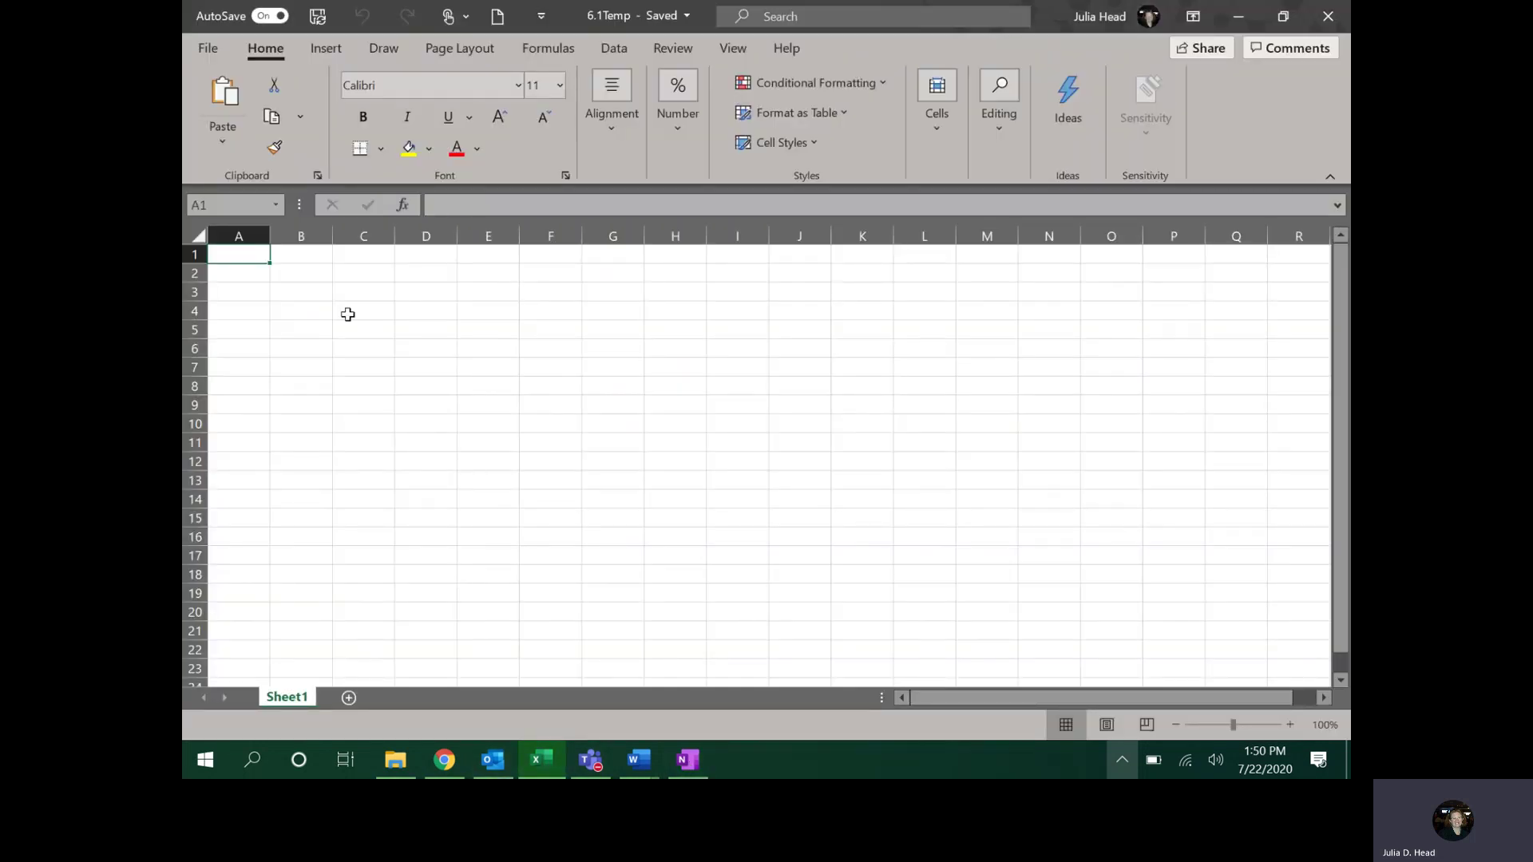
text(z<-1.)
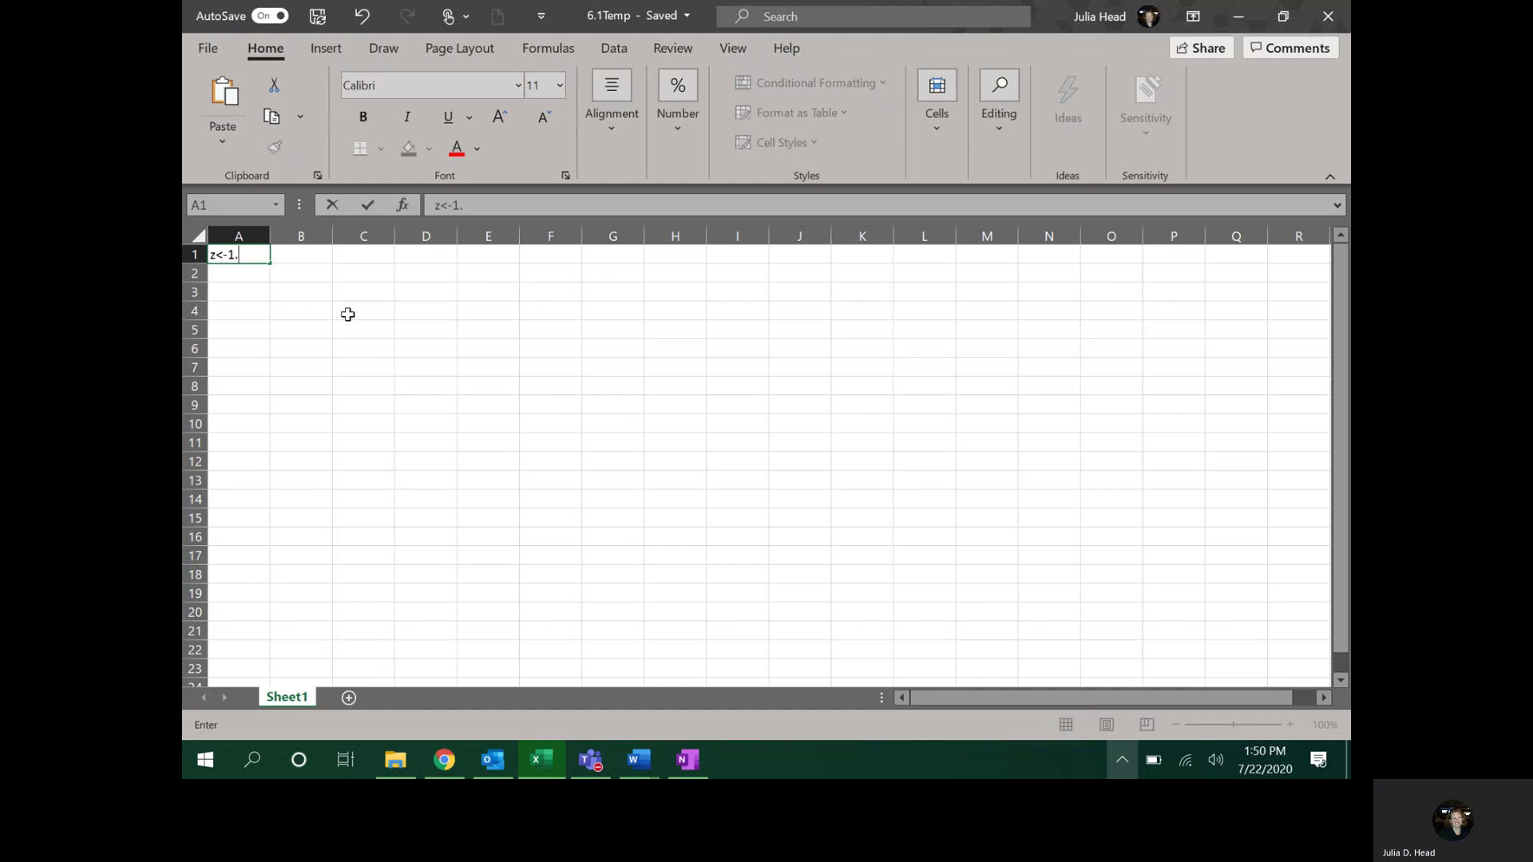
text(05)
key(Tab)
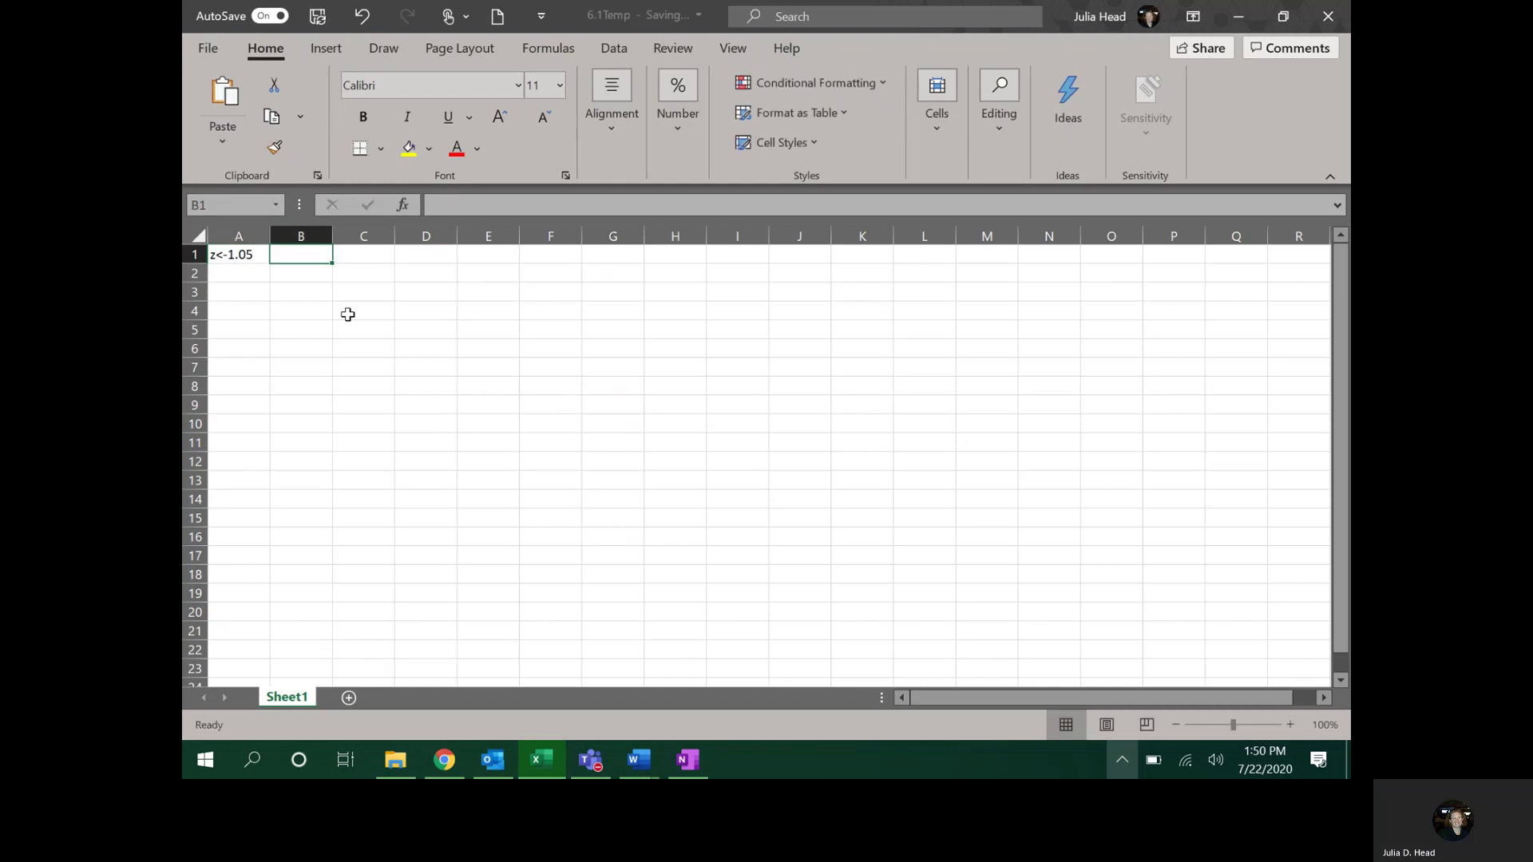
Step: Calculate part (A)'s probability in cell B1 with the formula =NORM.S.DIST(-1.05,TRUE)
text(=NORM.)
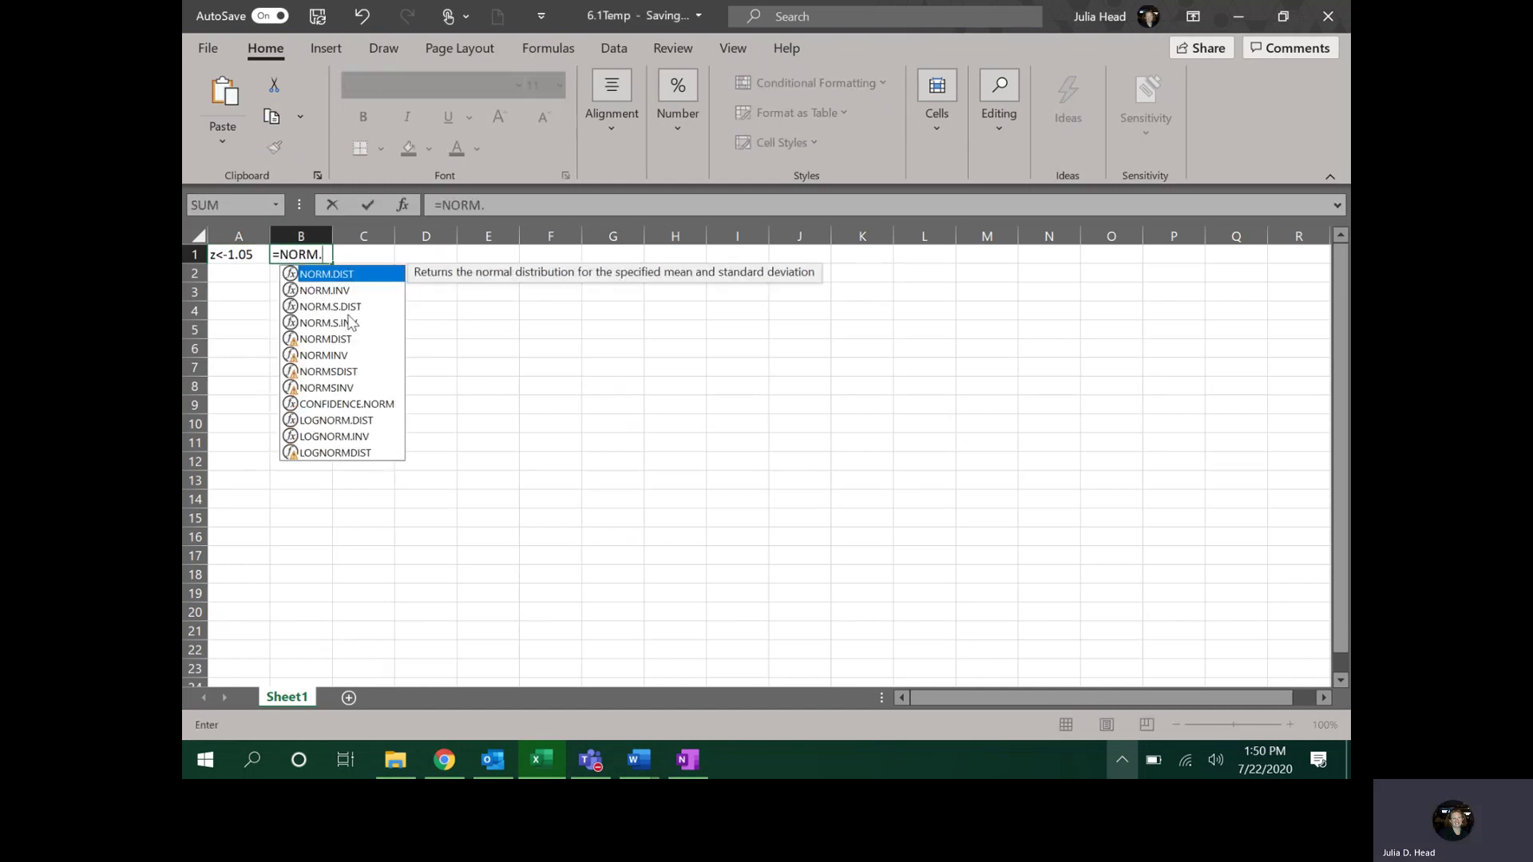
text(S.DIST)
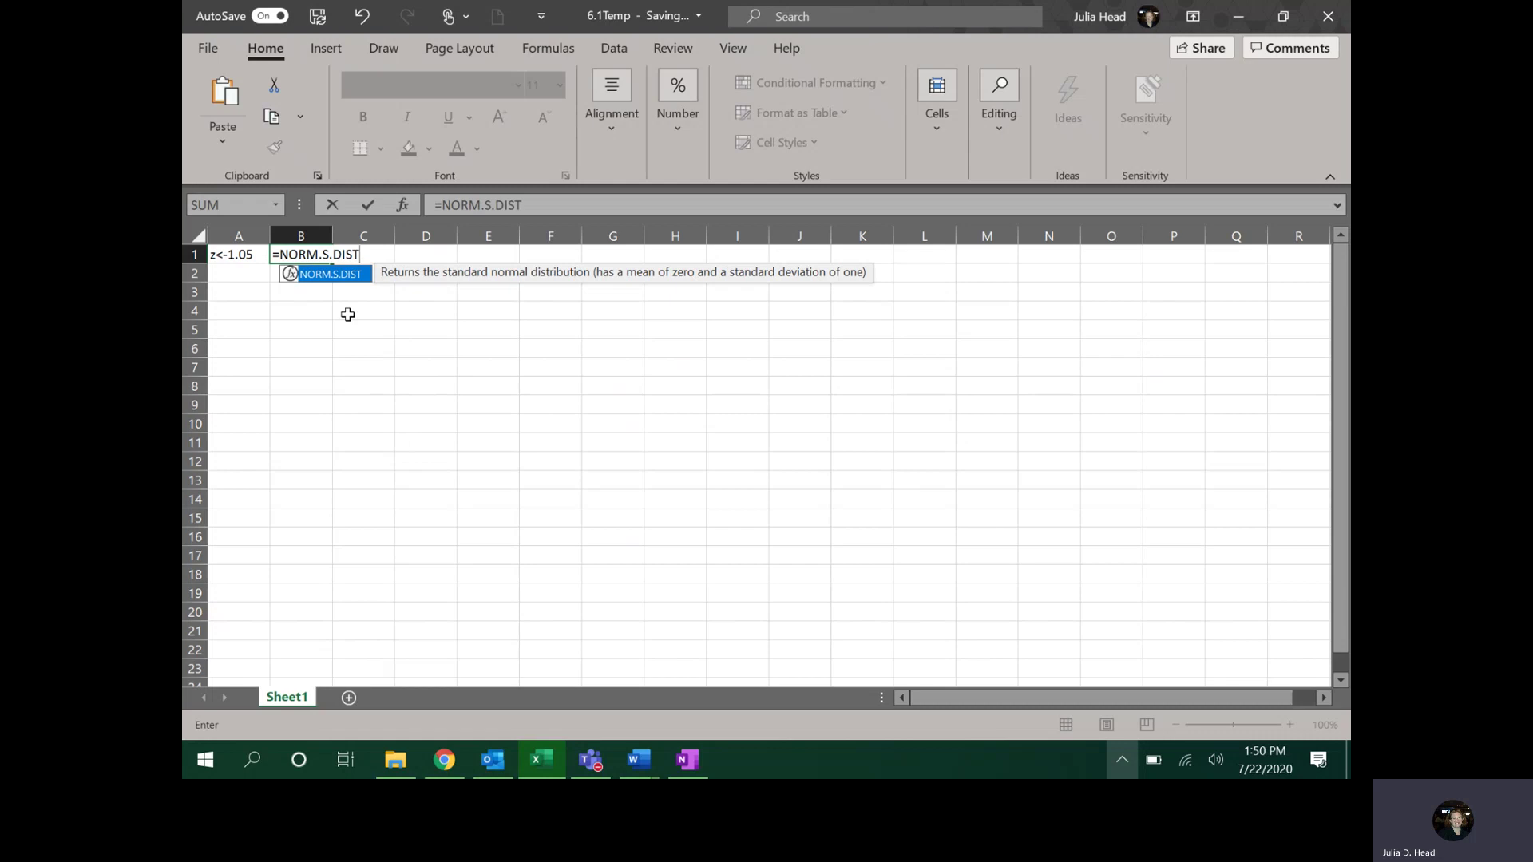
text((-1.)
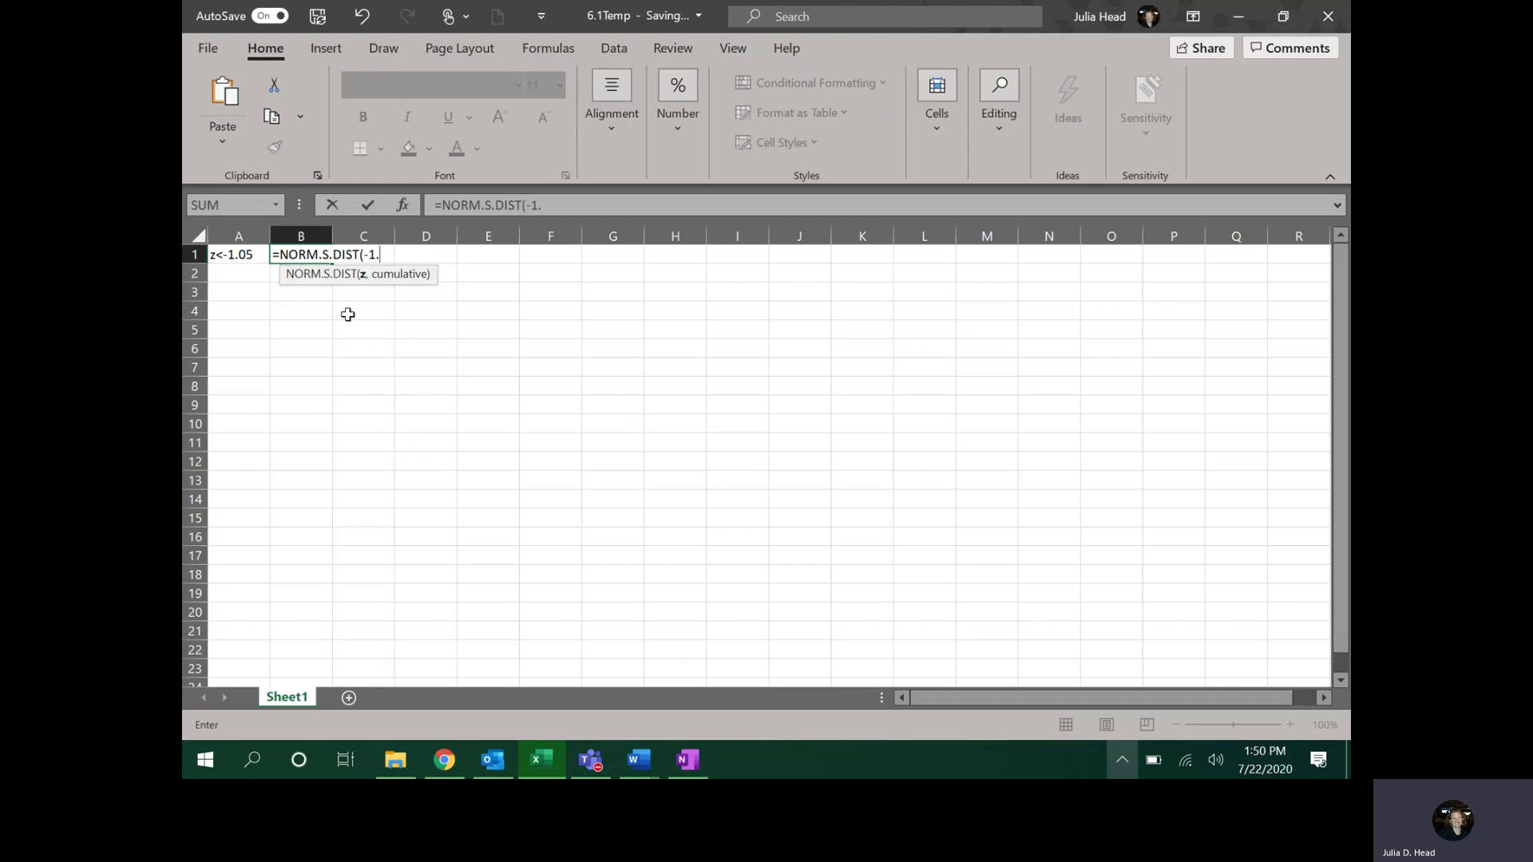
text(05,TRUE)
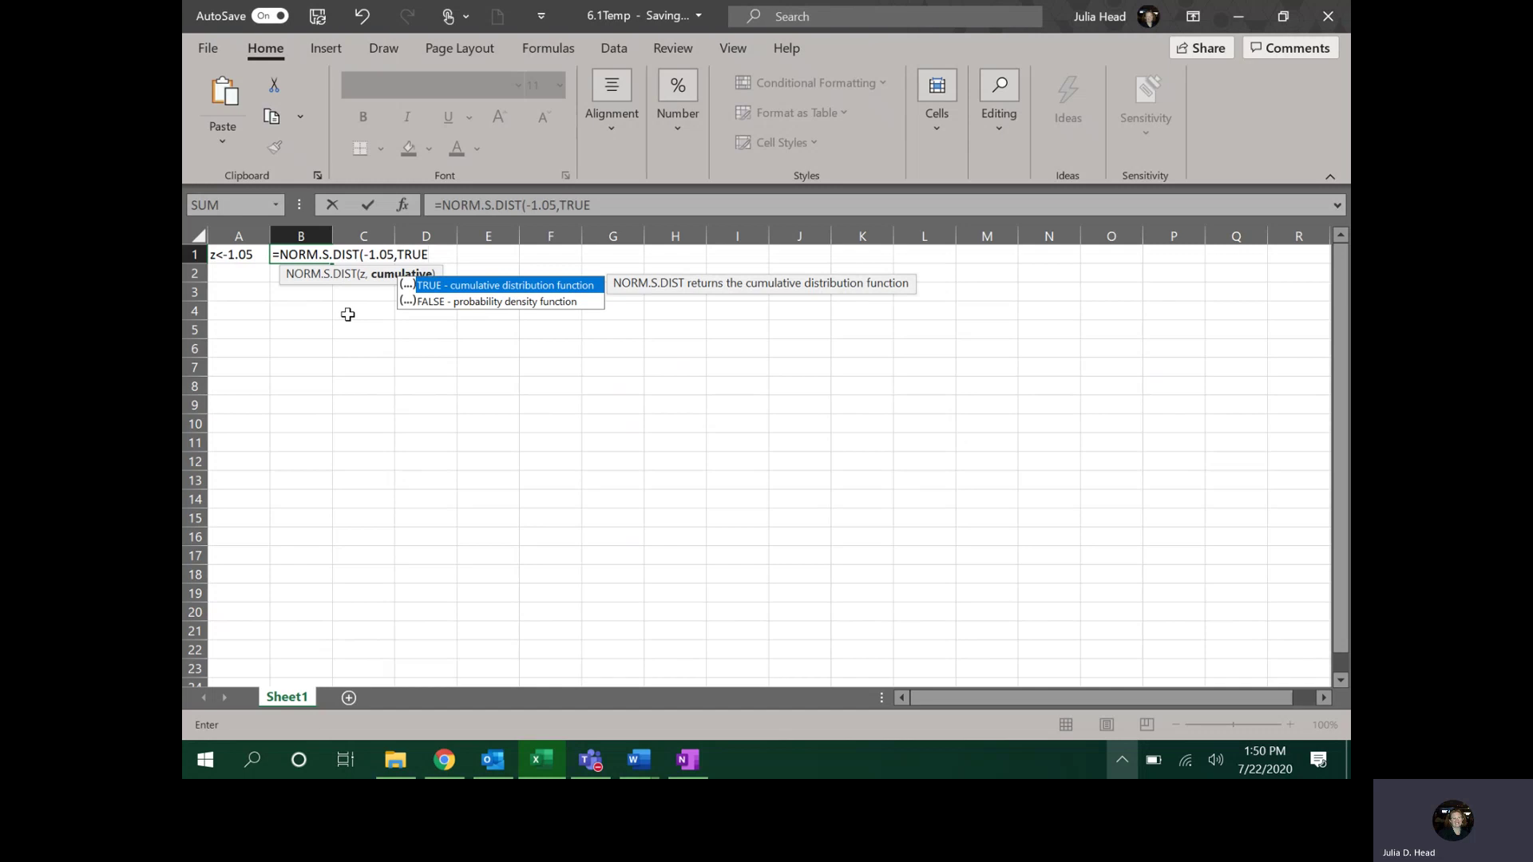
text())
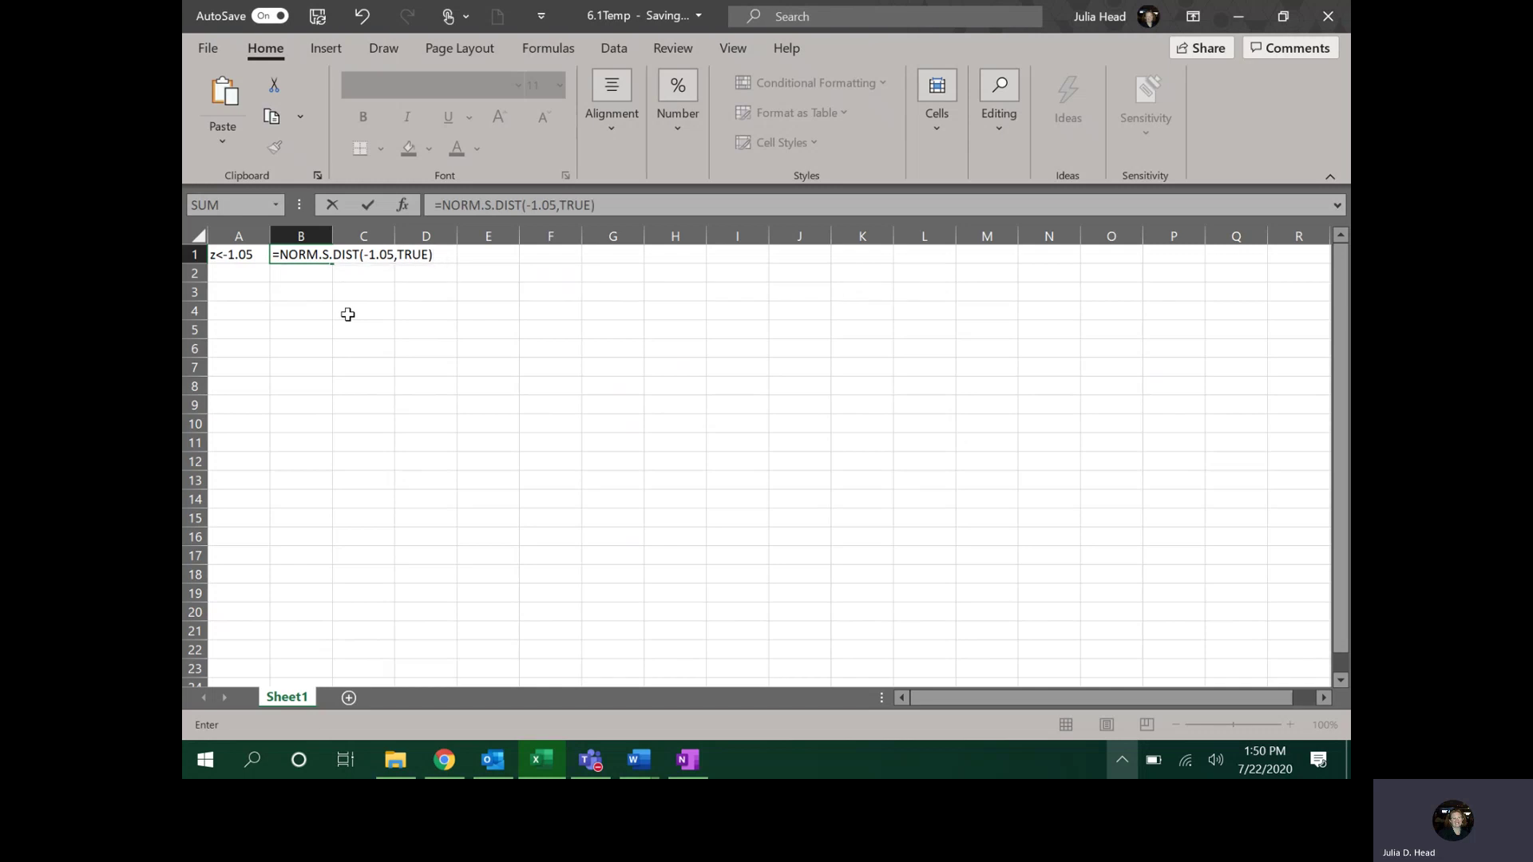
key(Return)
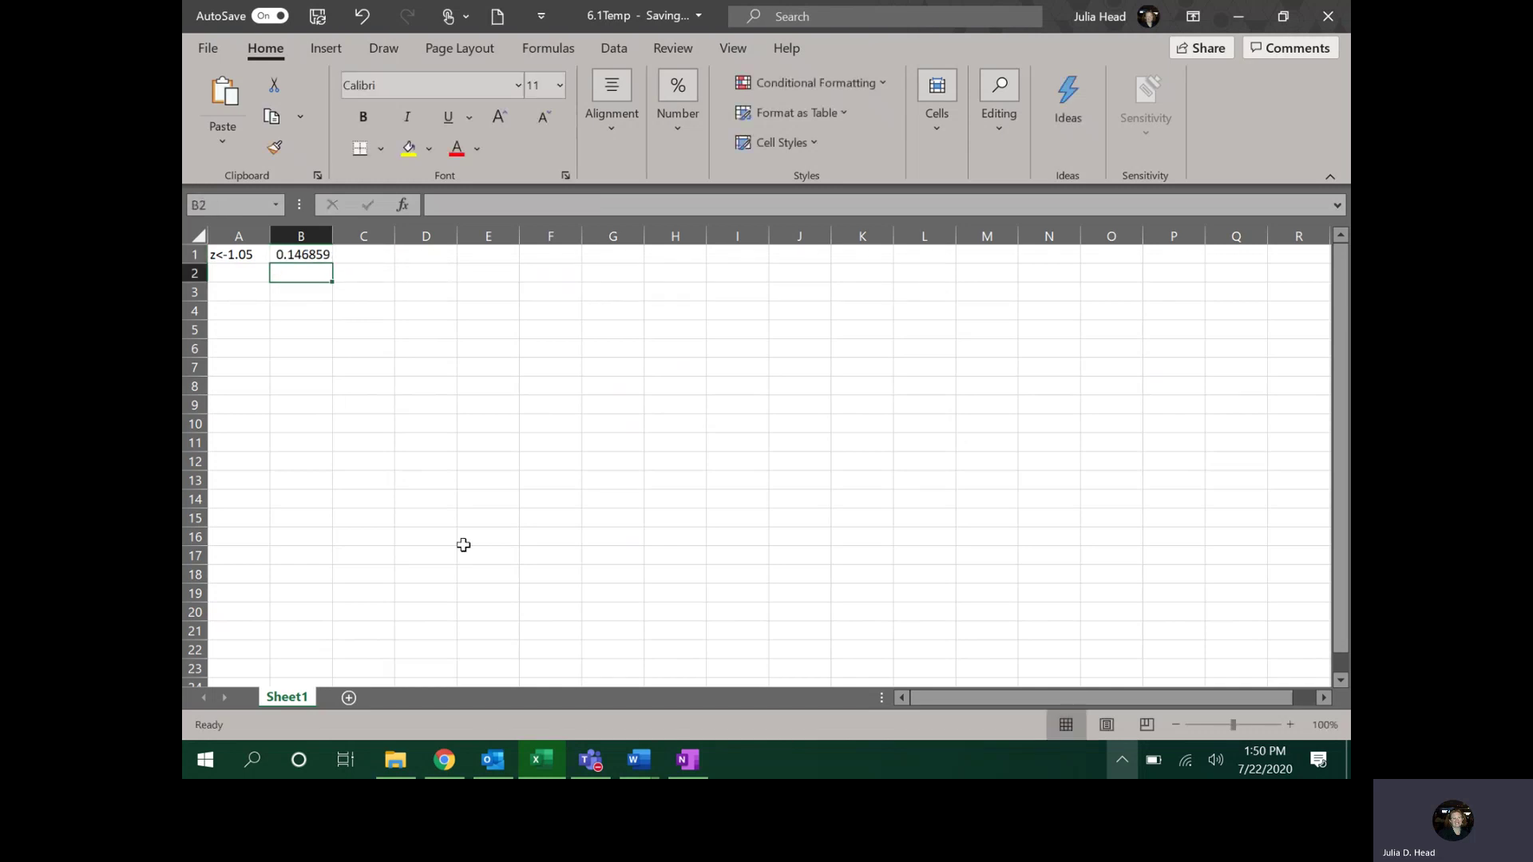
Step: Check part (B) in the OneNote page, return to Excel, and enter the label z>2.13 in cell A2
click(690, 758)
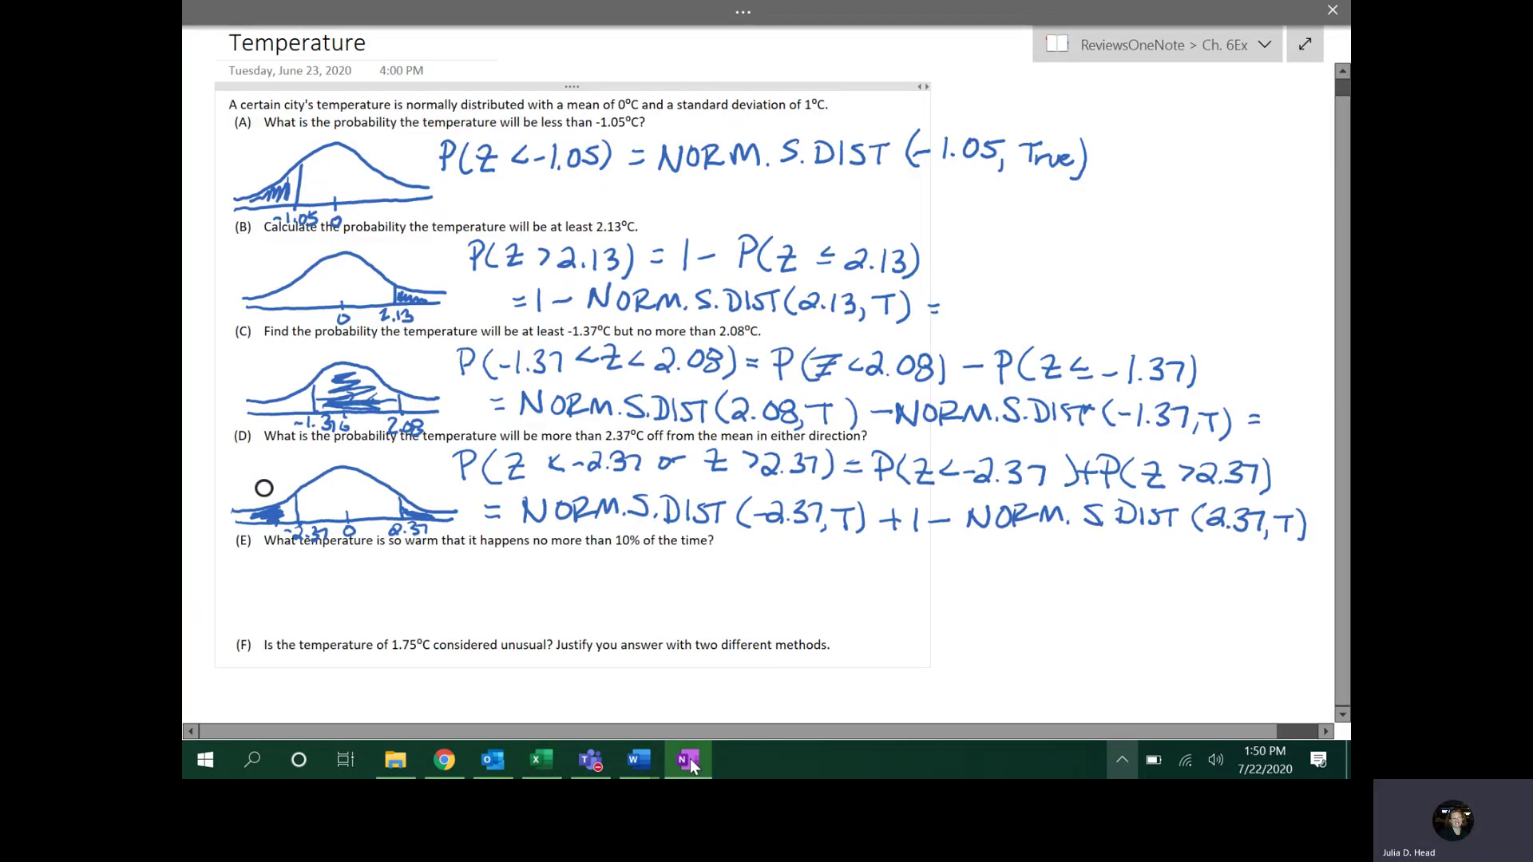
click(690, 759)
click(232, 257)
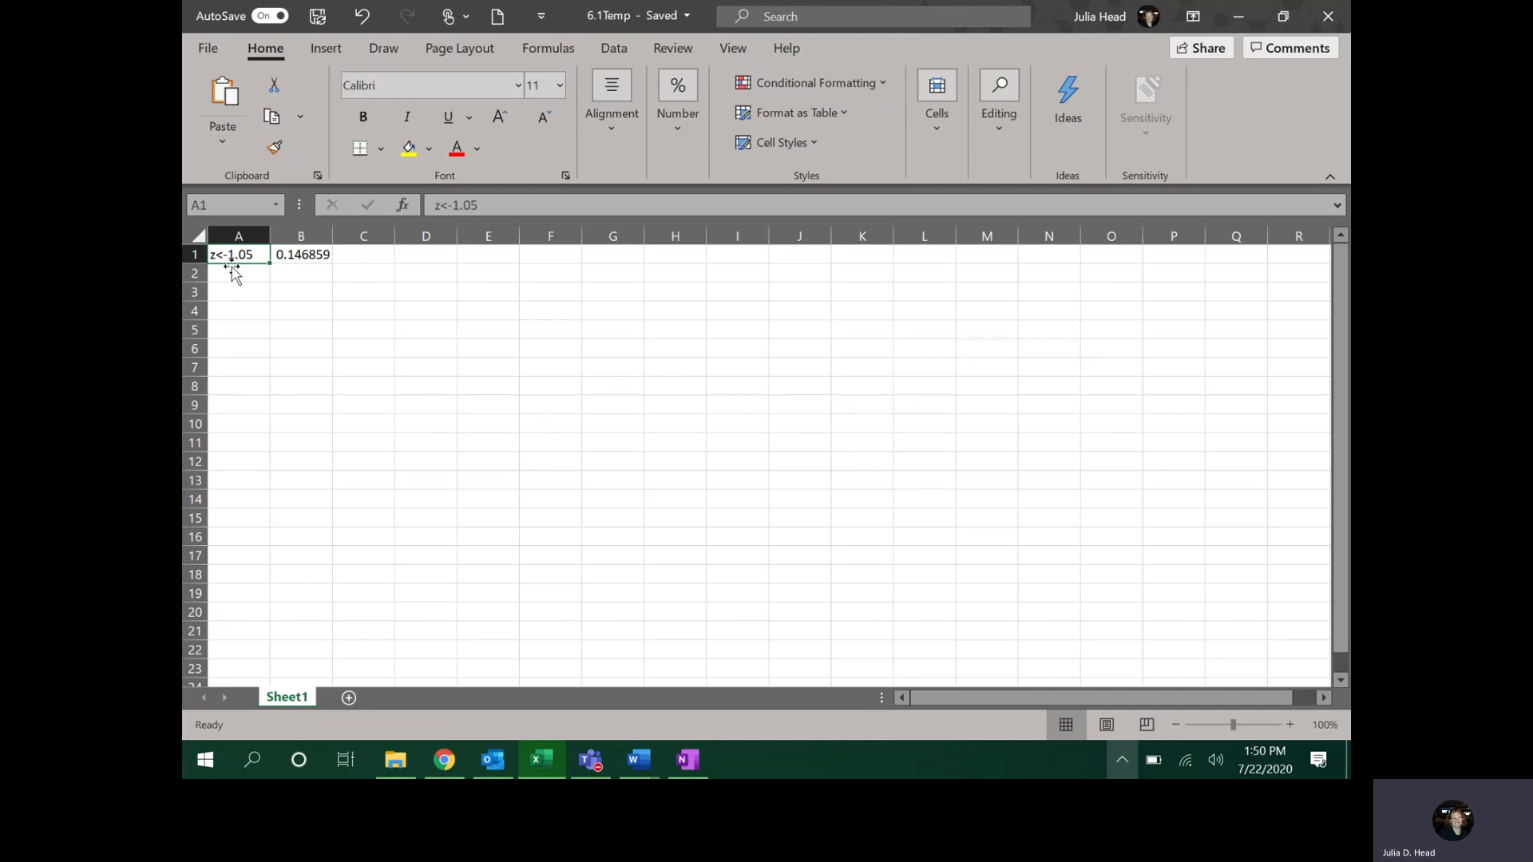
click(233, 272)
text(z>)
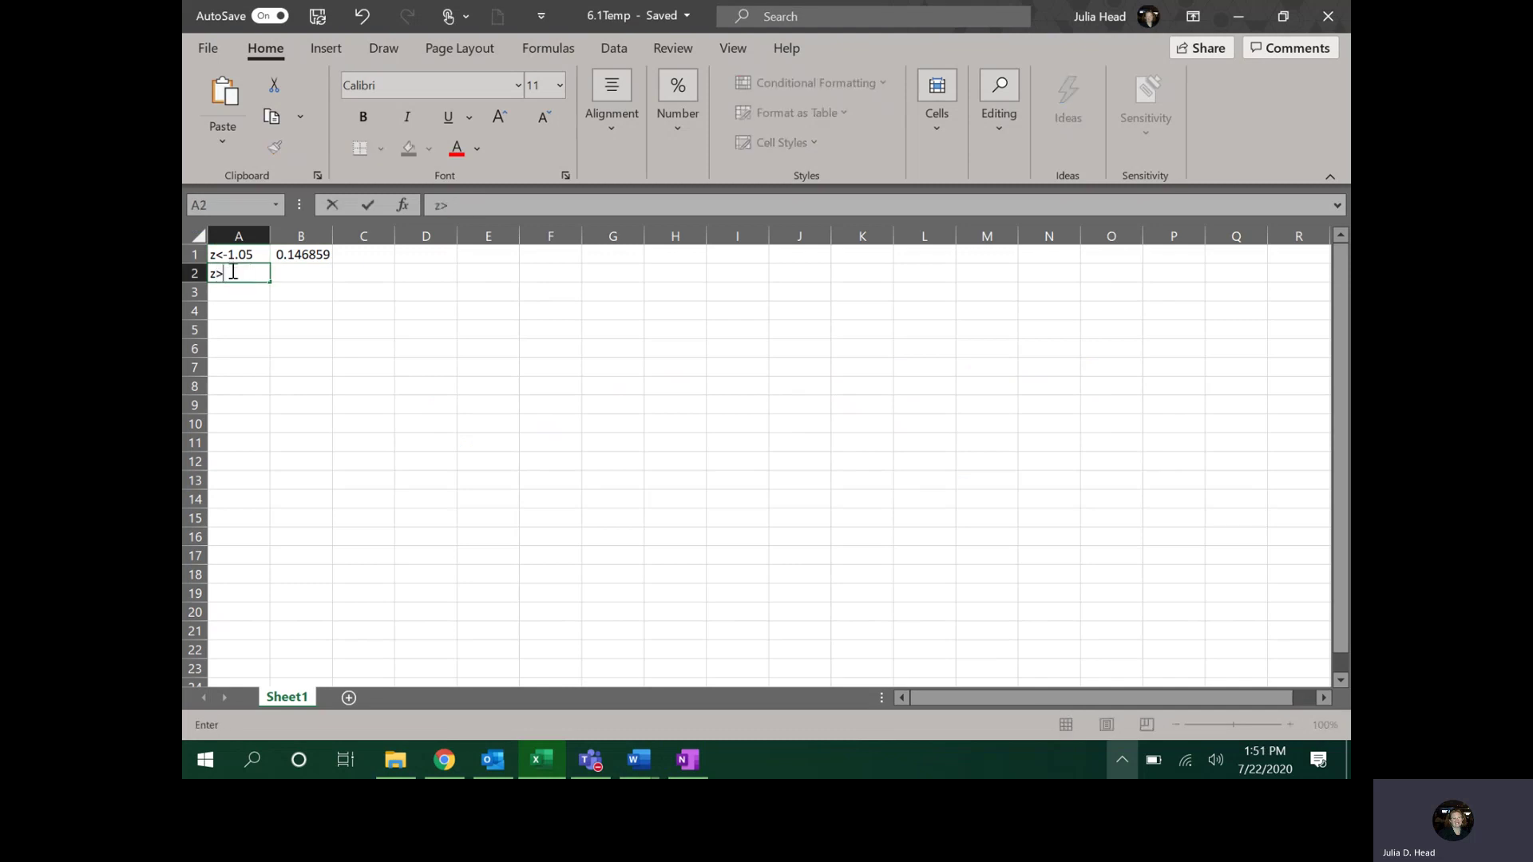
text(1.13)
key(Tab)
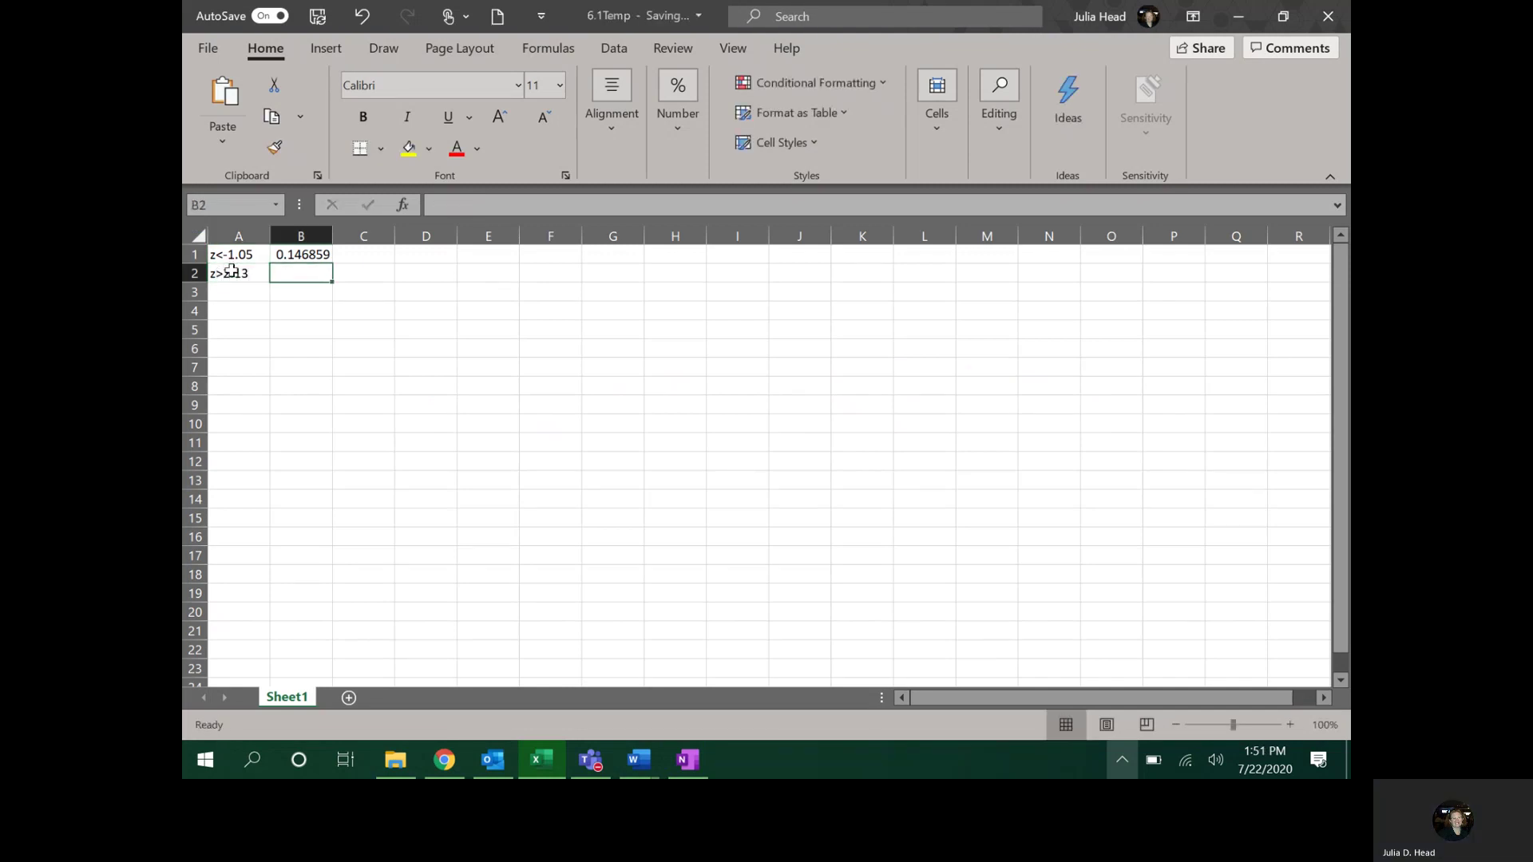
Step: Calculate part (B)'s probability in cell B2 with the formula =1-NORM.S.DIST(2.13,TRUE)
text(=1-)
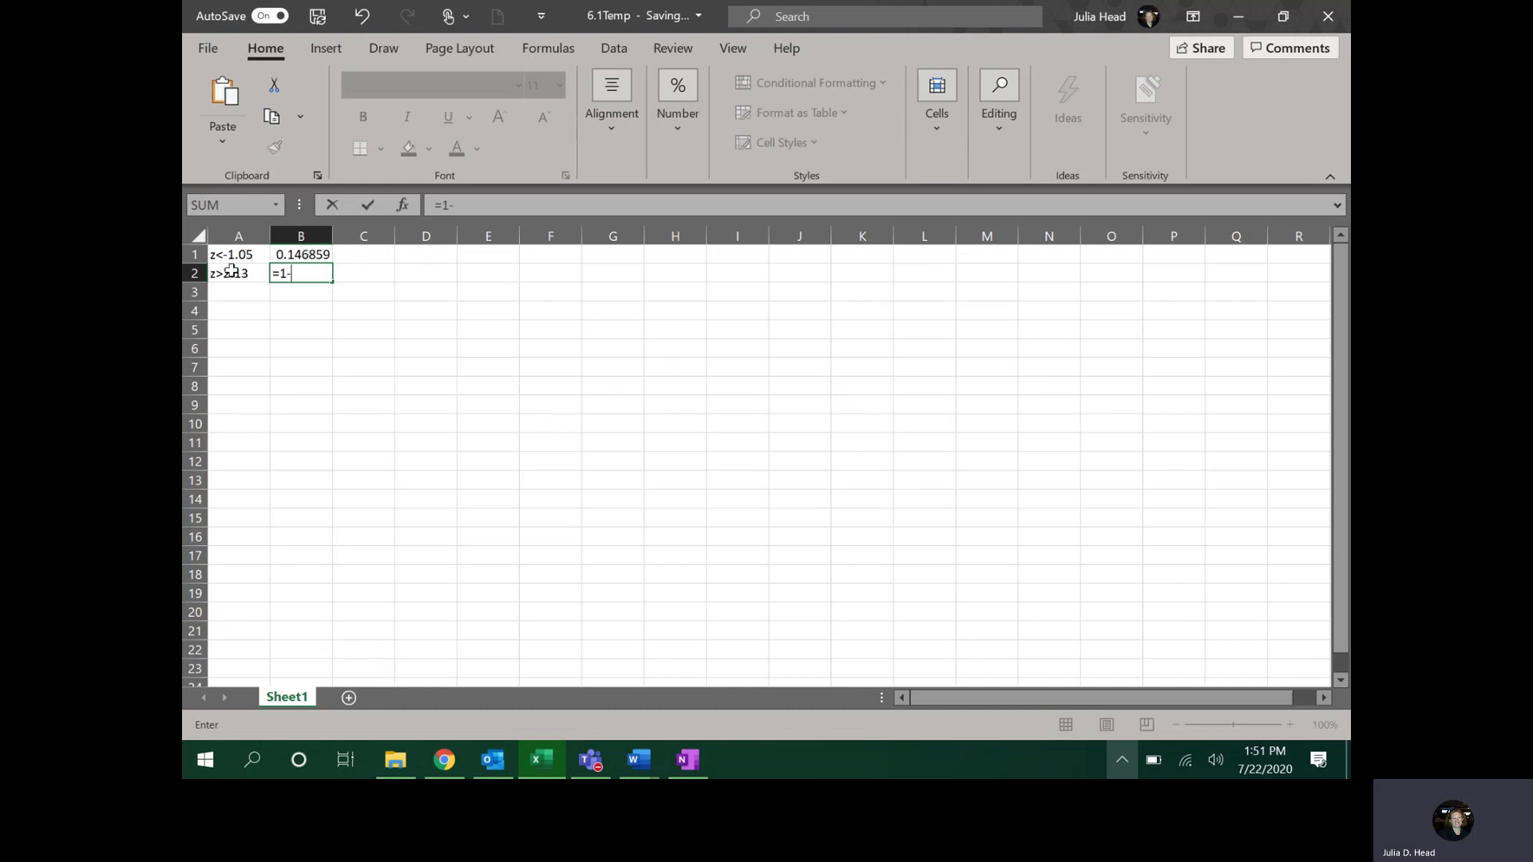
text(NORM.)
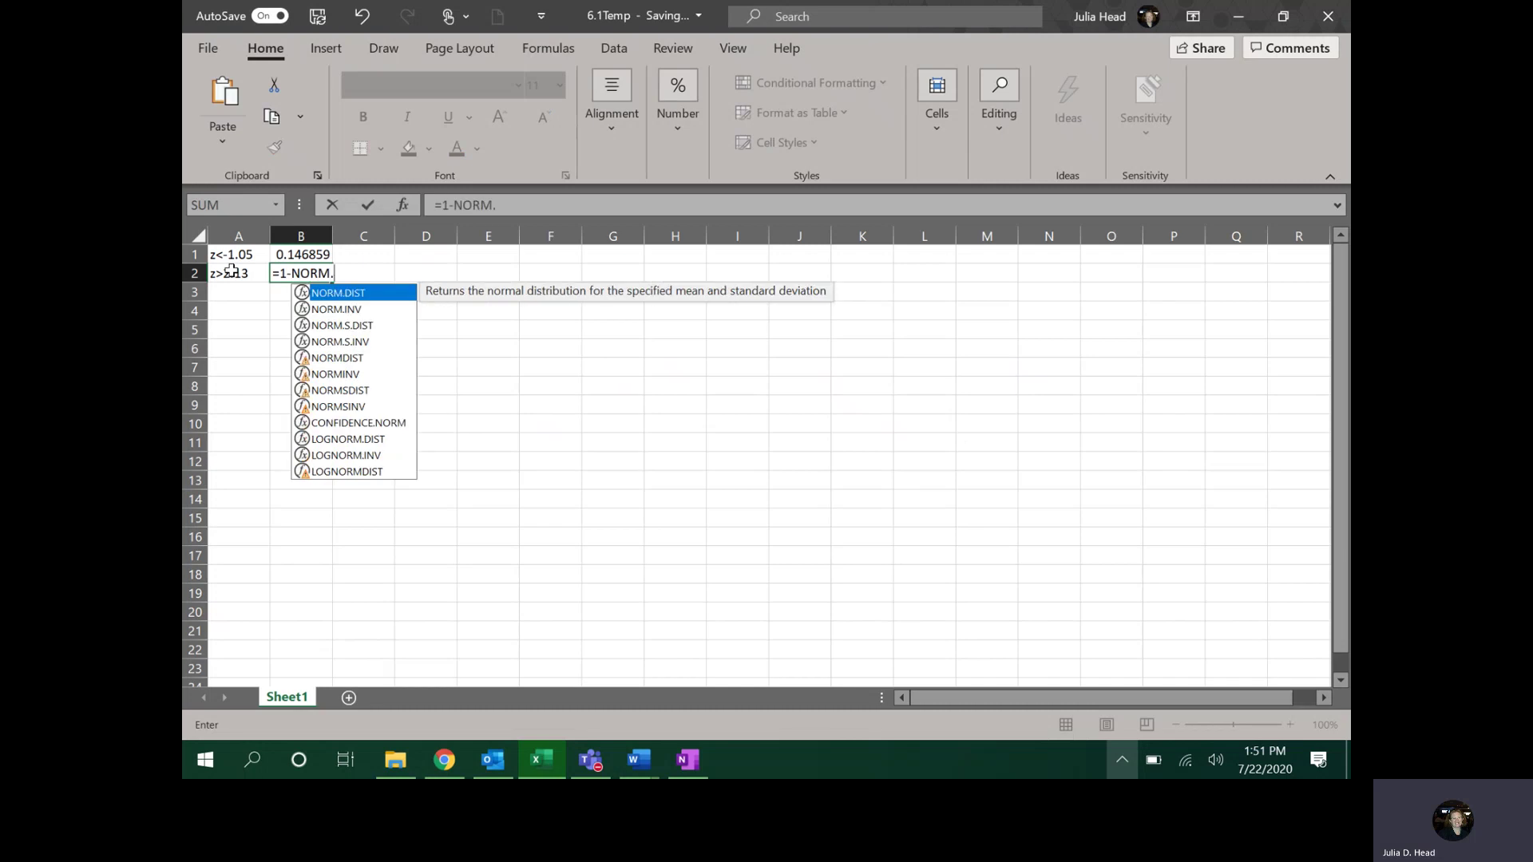
text(S.DIST()
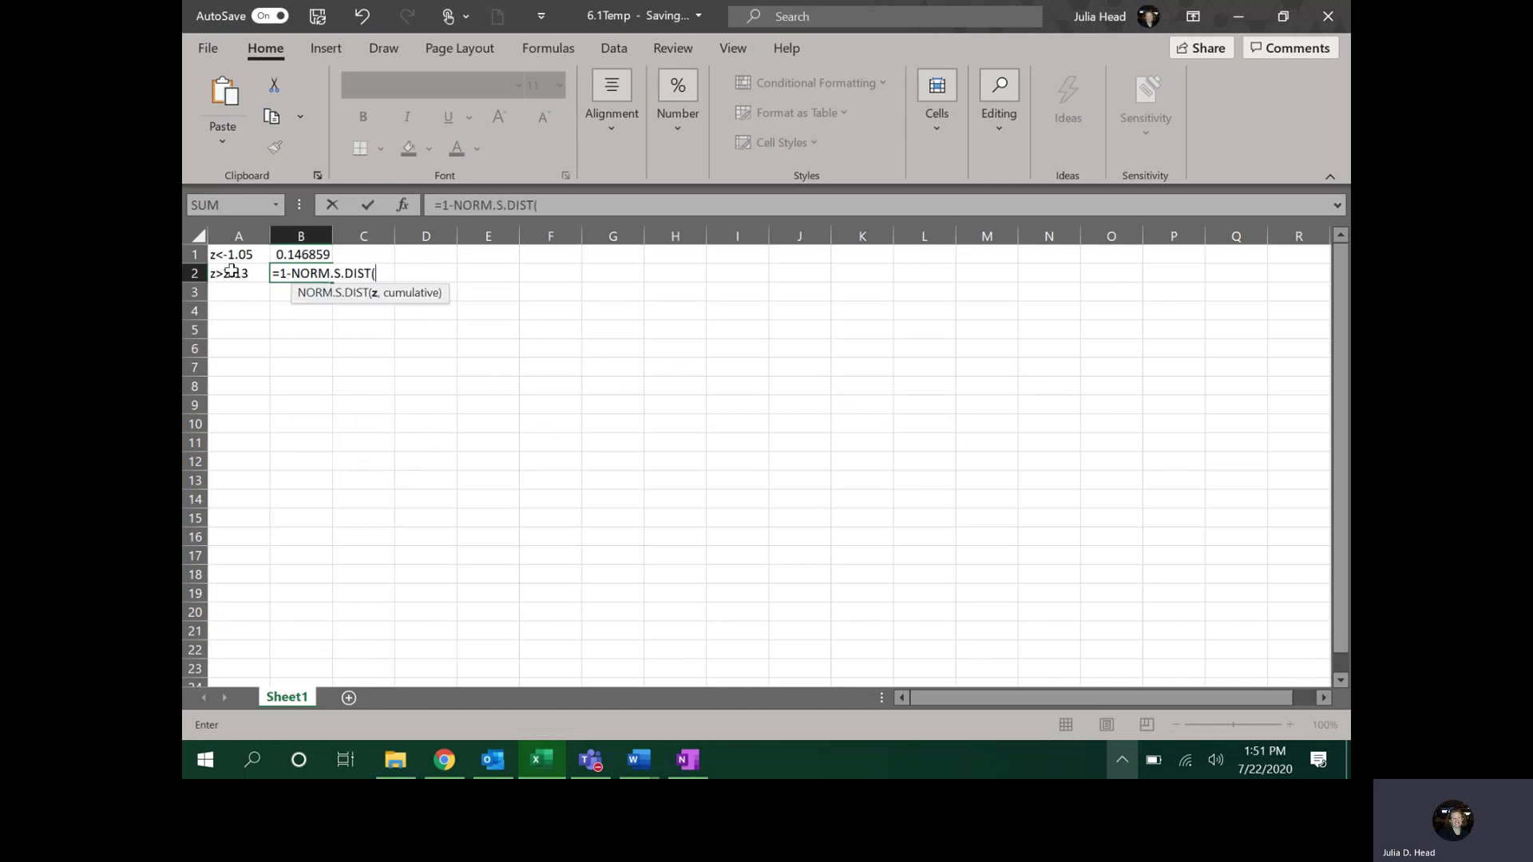
text(2.13,)
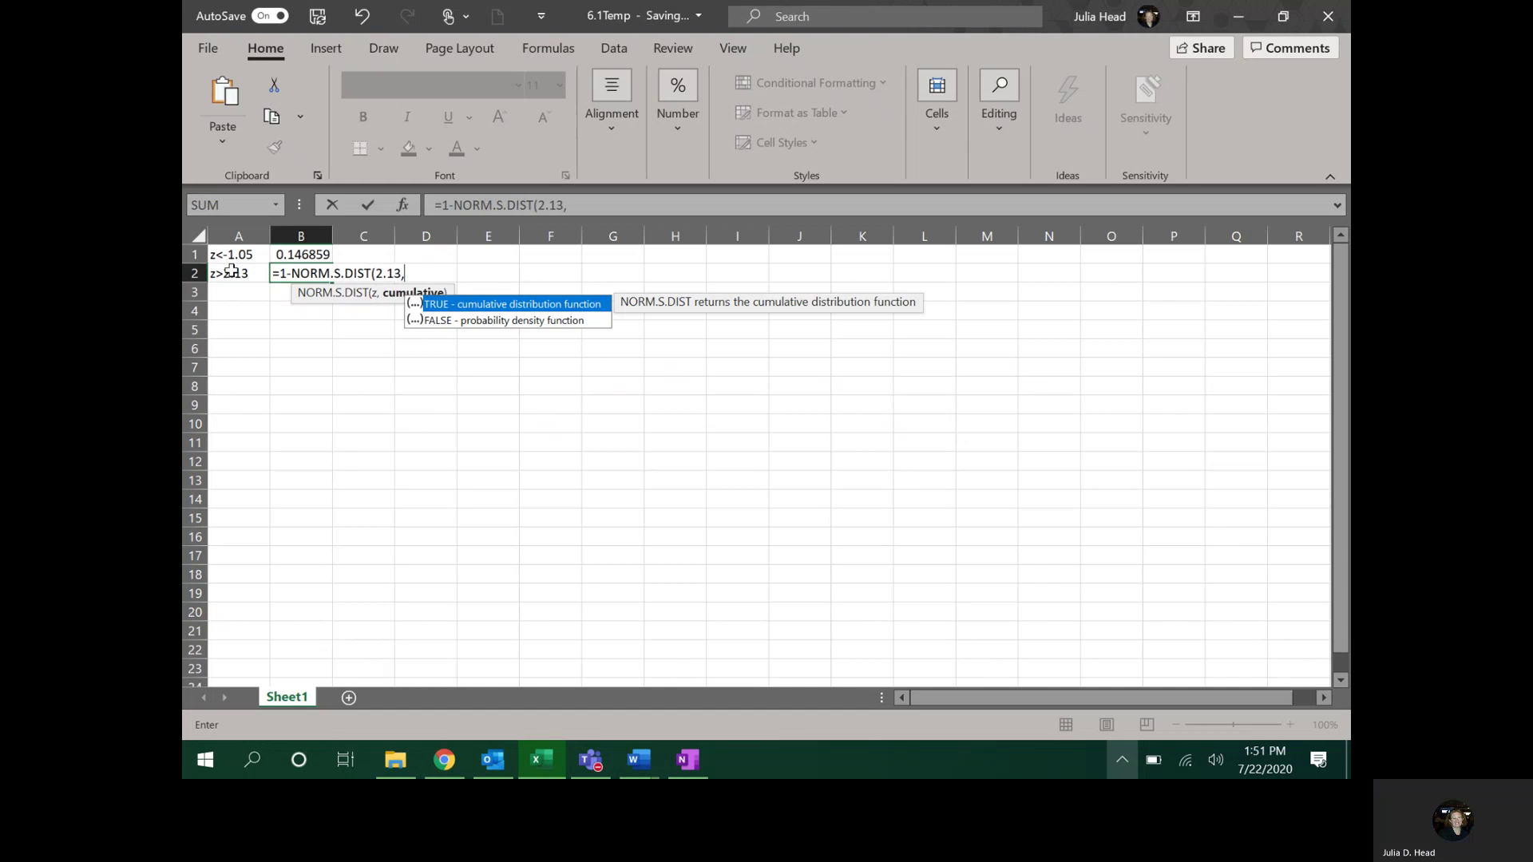
text(TRUE))
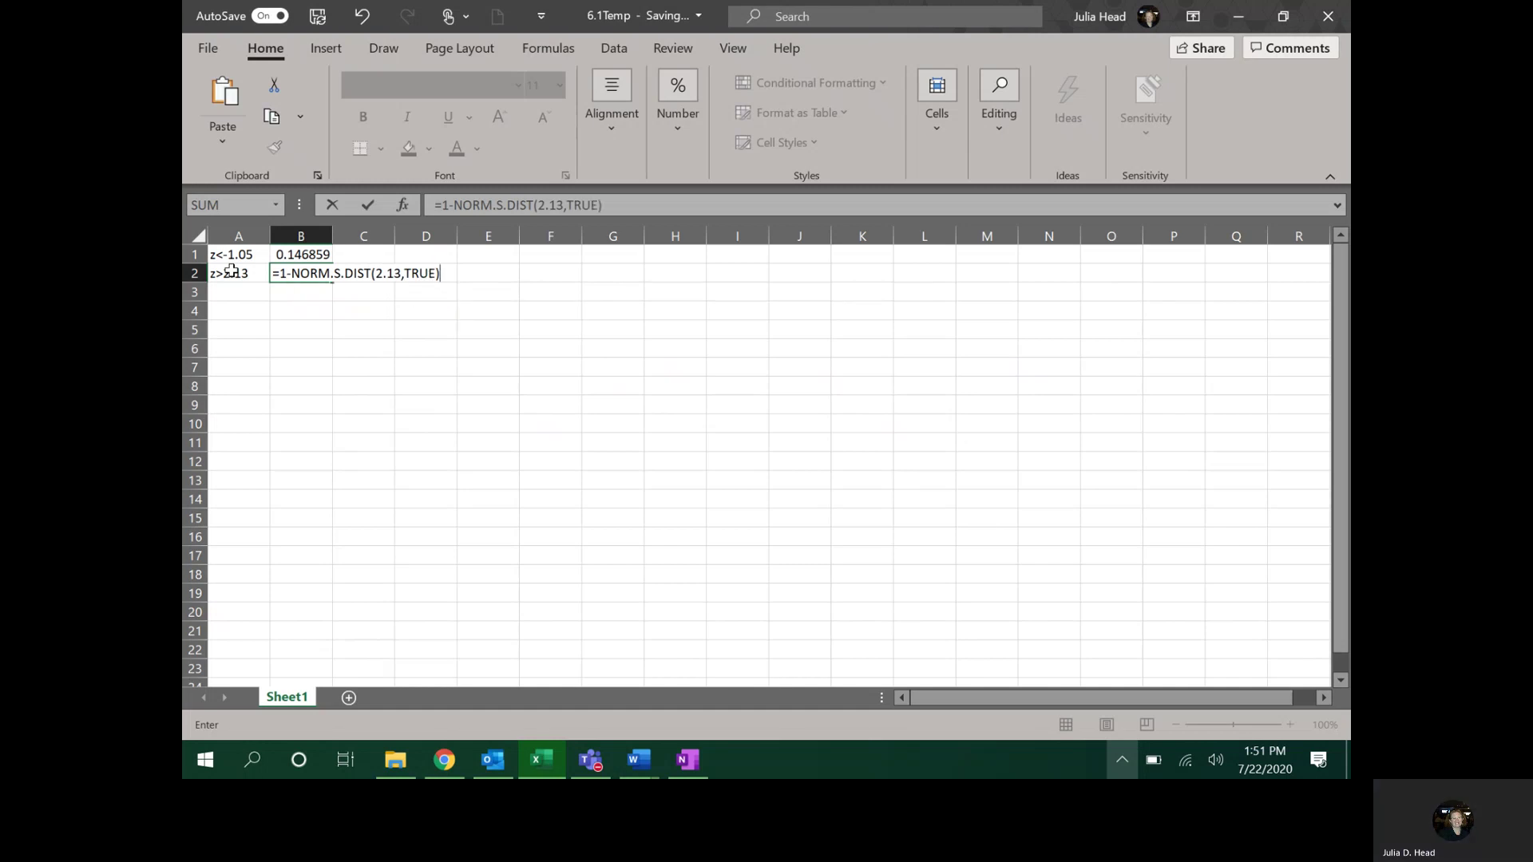
key(Return)
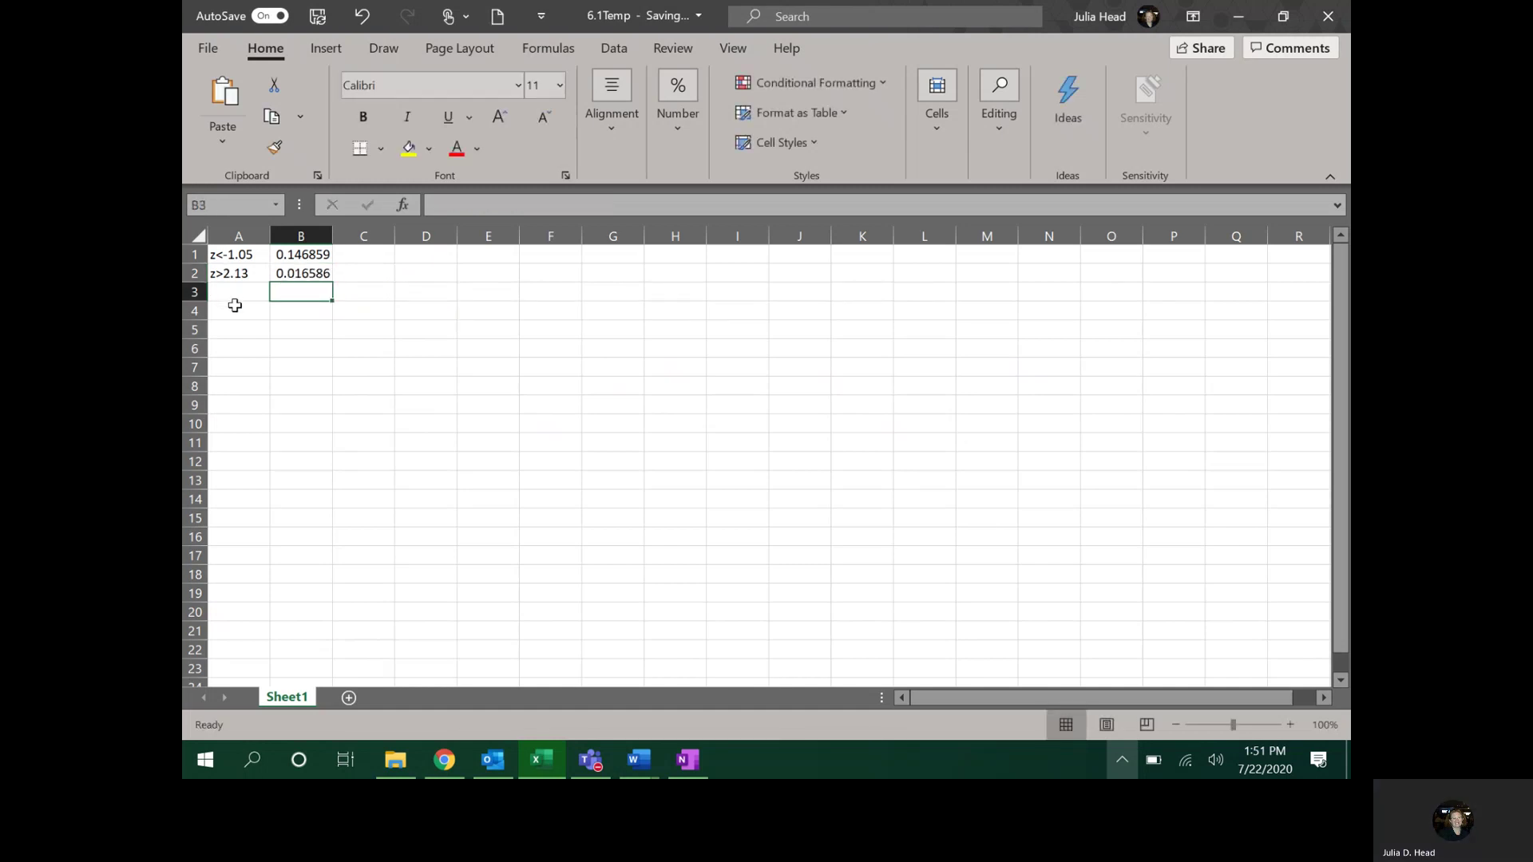
Step: Check part (C) in the OneNote page, return to Excel, and enter -1.37<z<2.08 in cell A3
click(696, 765)
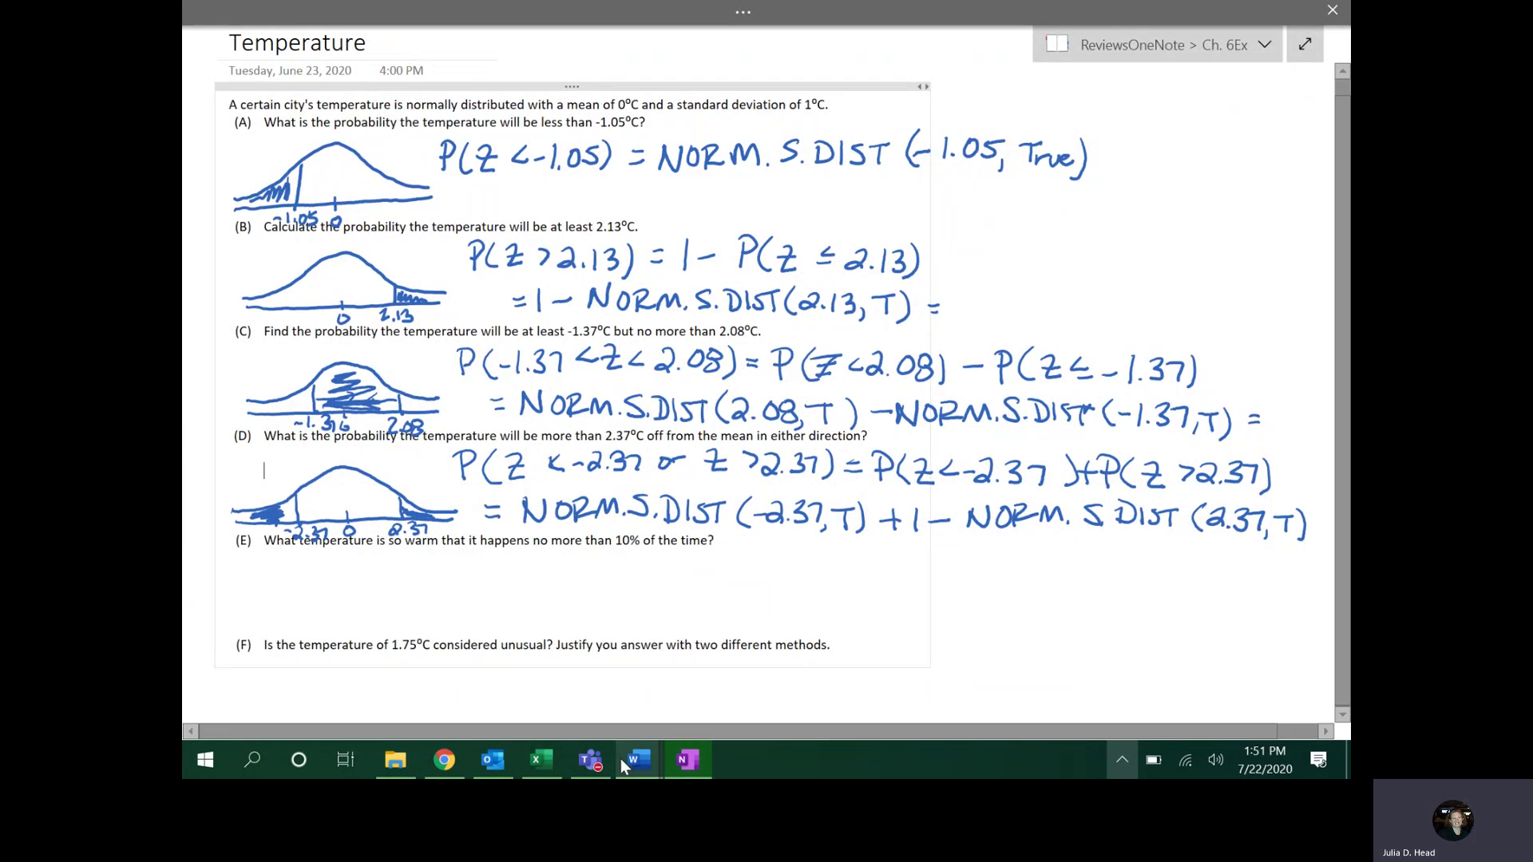
click(552, 758)
click(223, 292)
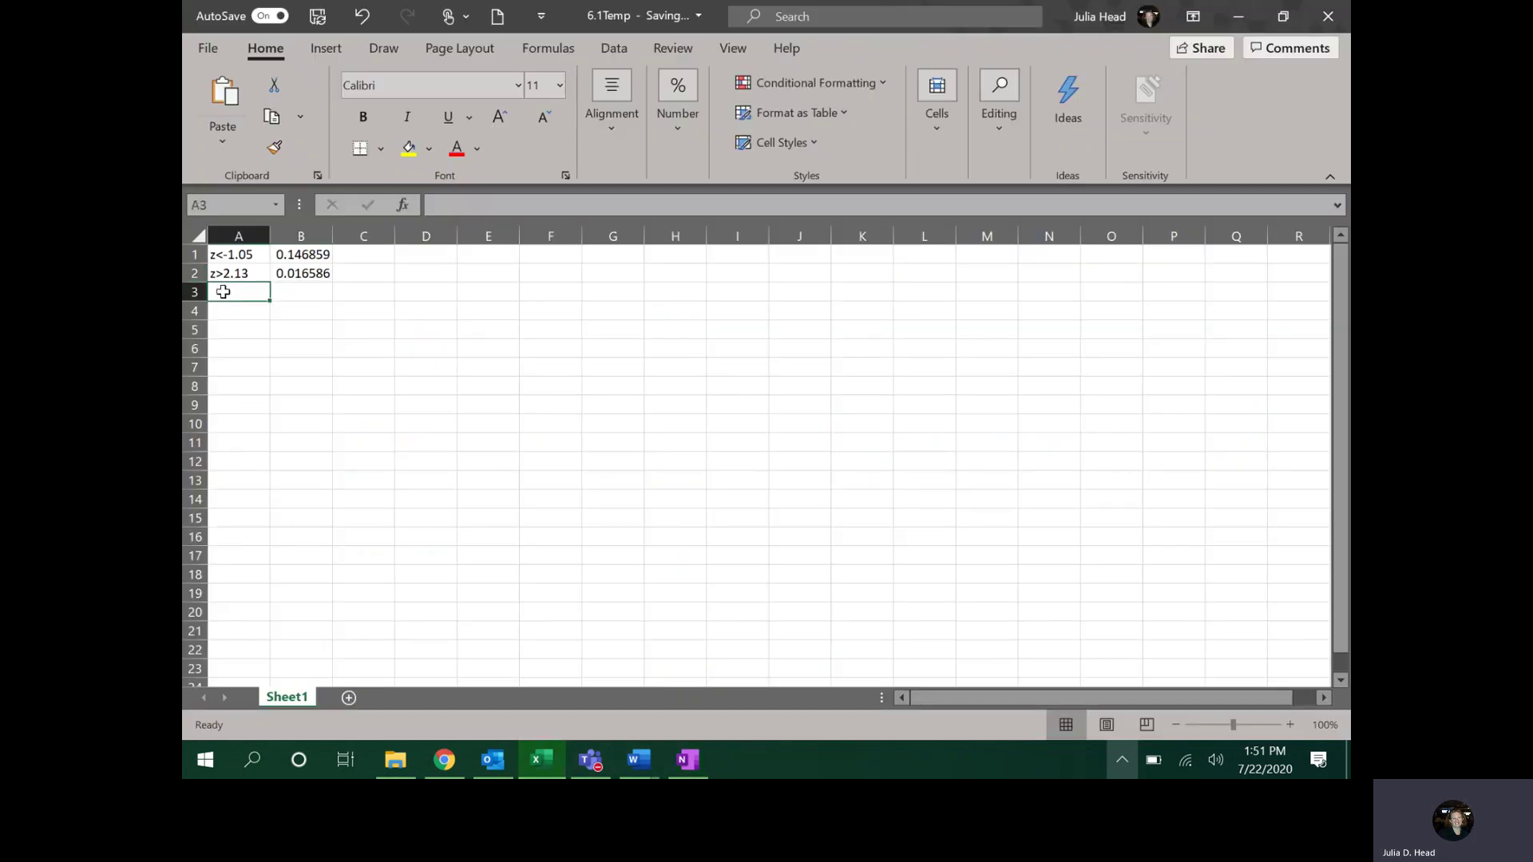
text(-.)
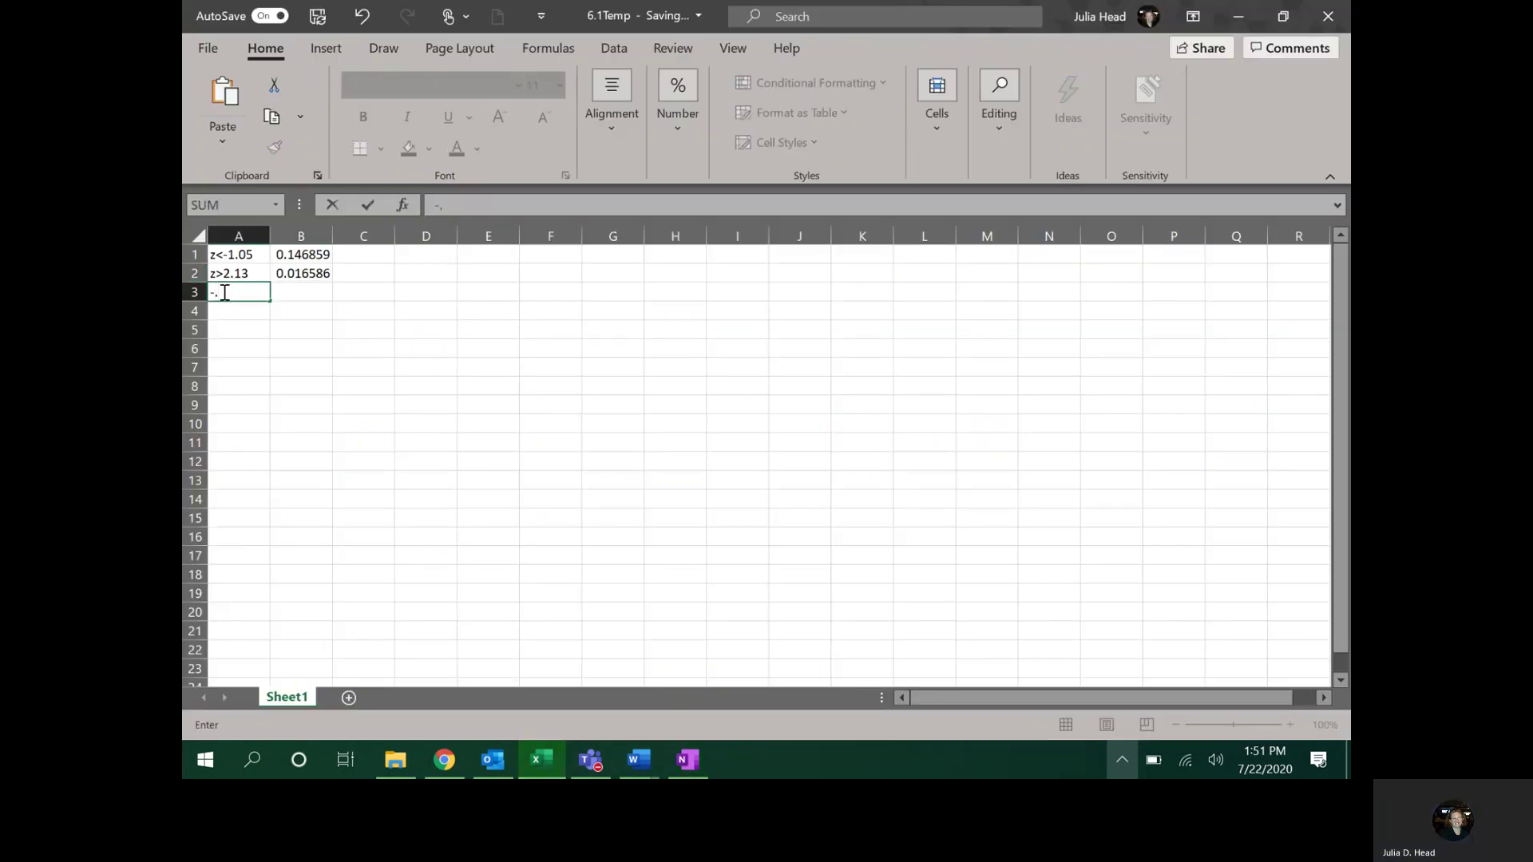
text(1)
text(37<z<2.08)
key(Tab)
click(222, 292)
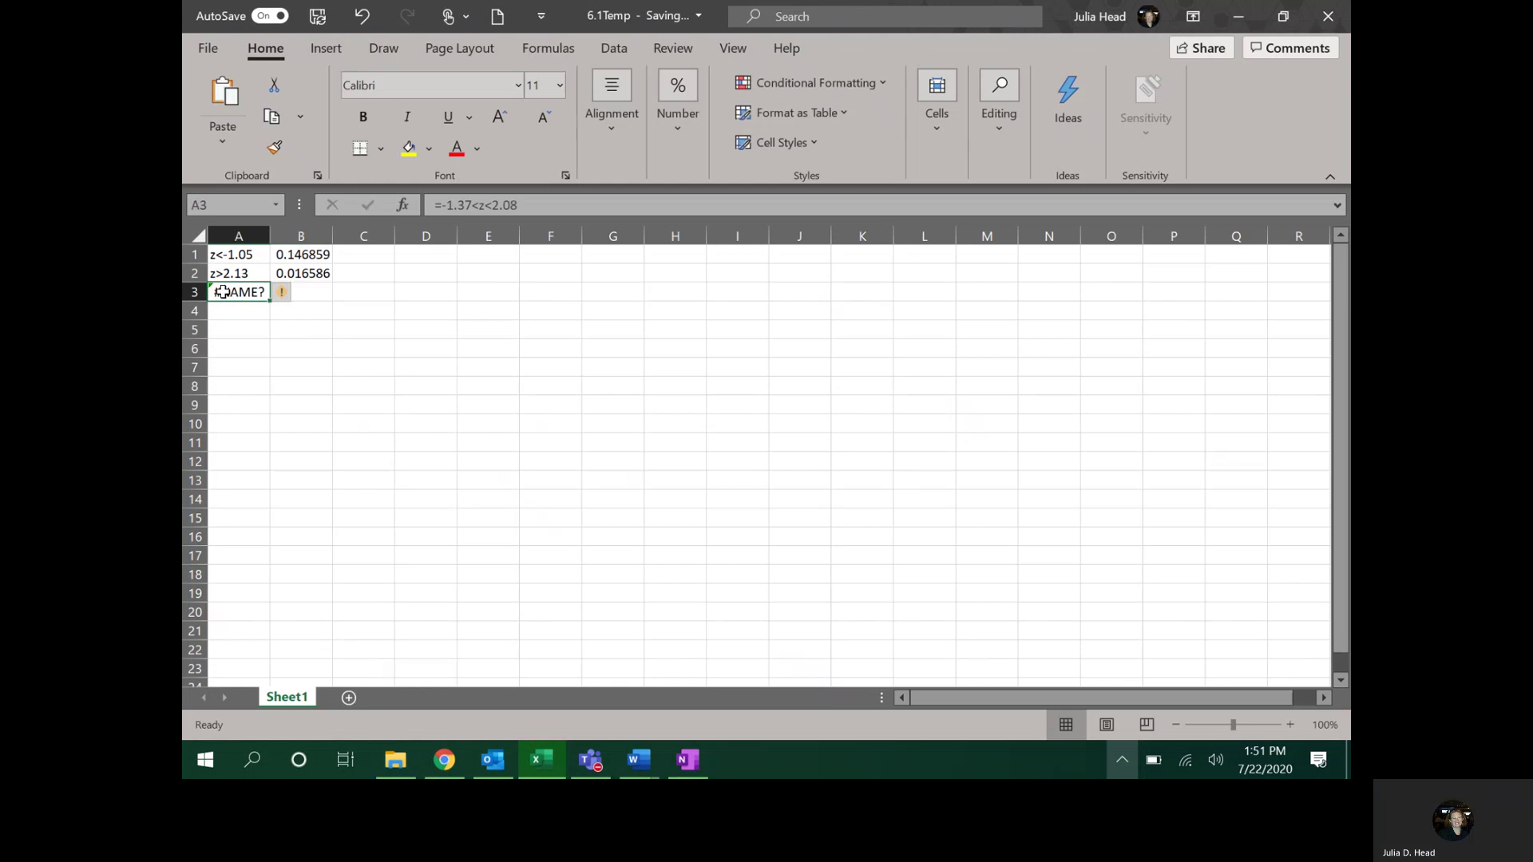
click(452, 206)
key(Return)
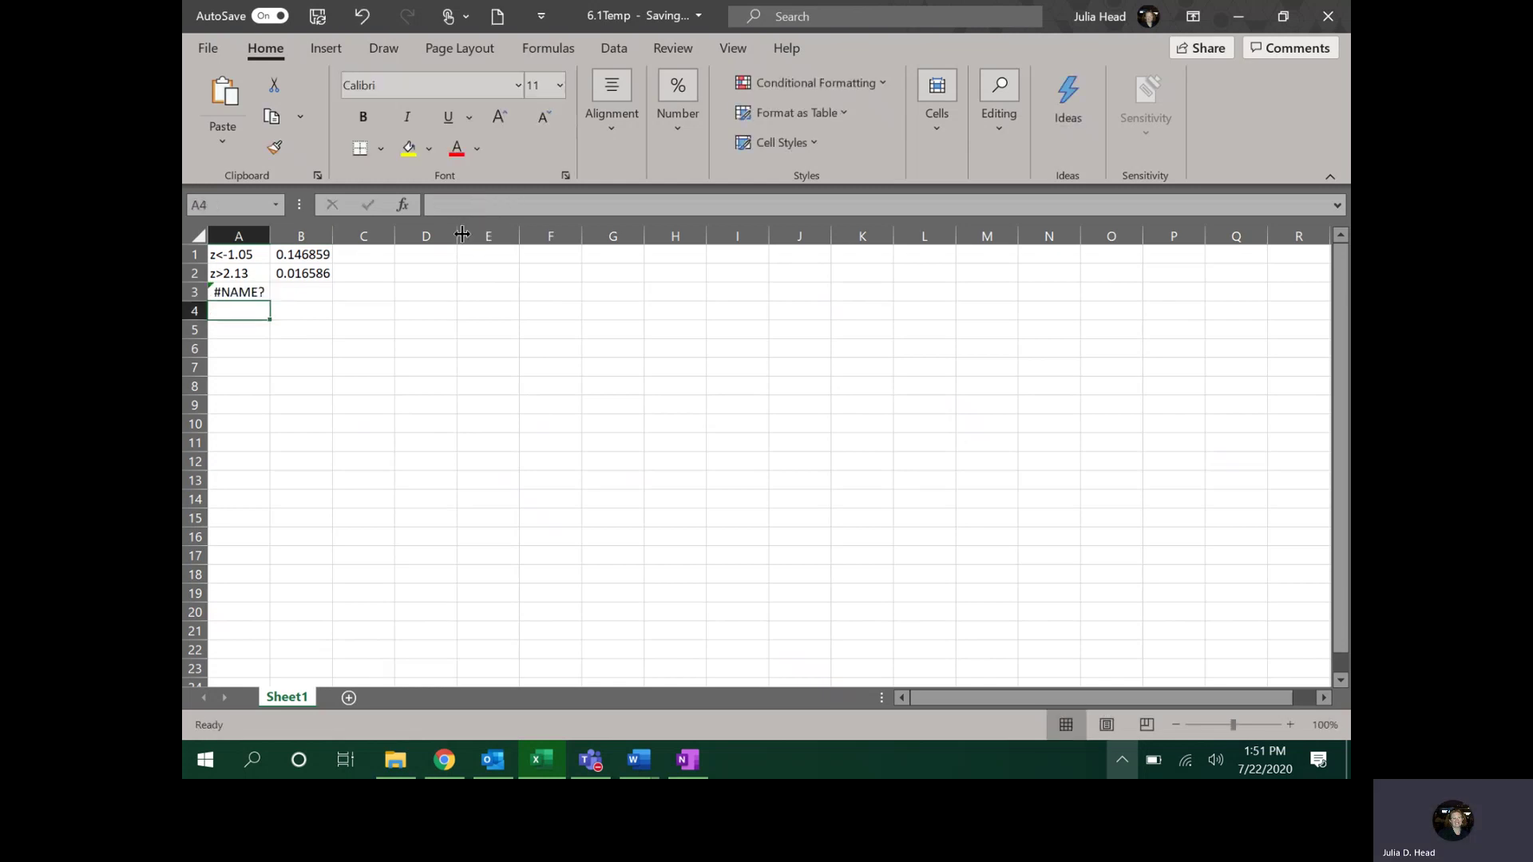
Step: Copy the inequality out of A3's formula, clear the cell, and paste it back as the plain-text label 1.37<z<2.08
click(228, 291)
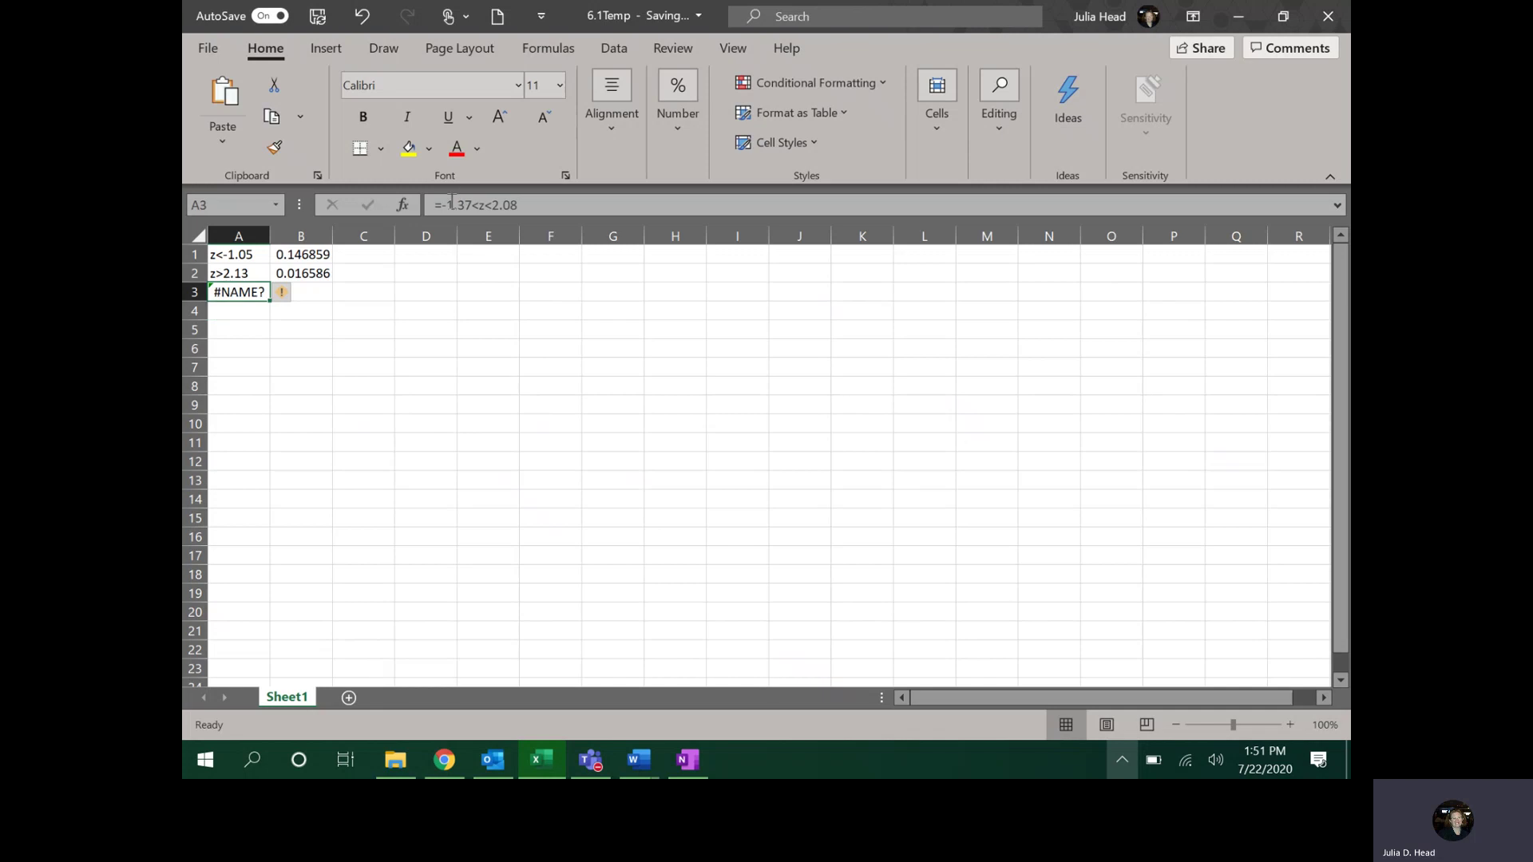
drag(519, 206, 445, 234)
key(ctrl+c)
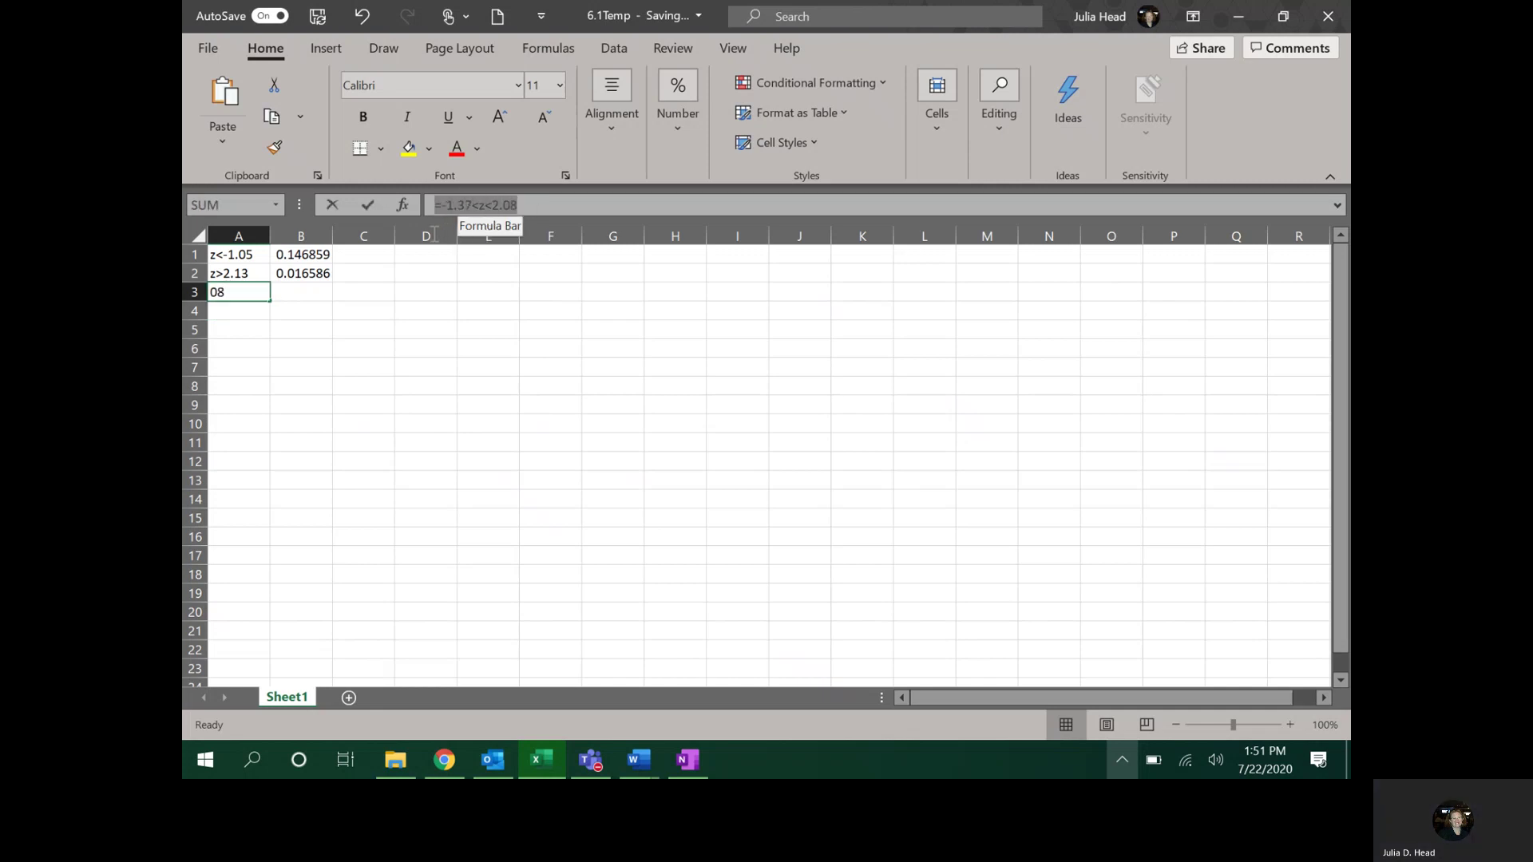
key(BackSpace)
key(Escape)
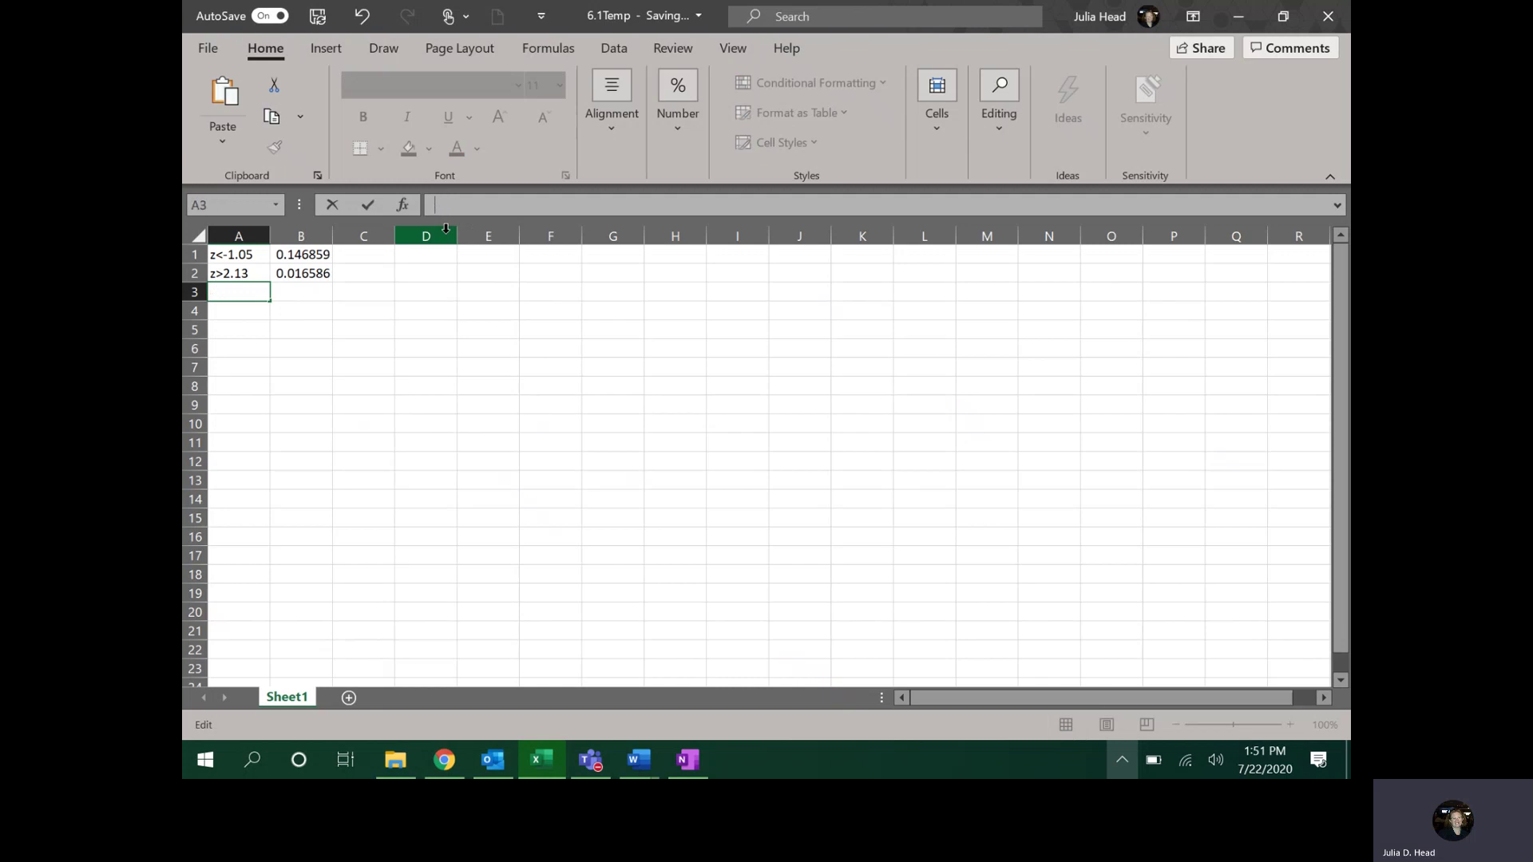
key(Down)
key(Up)
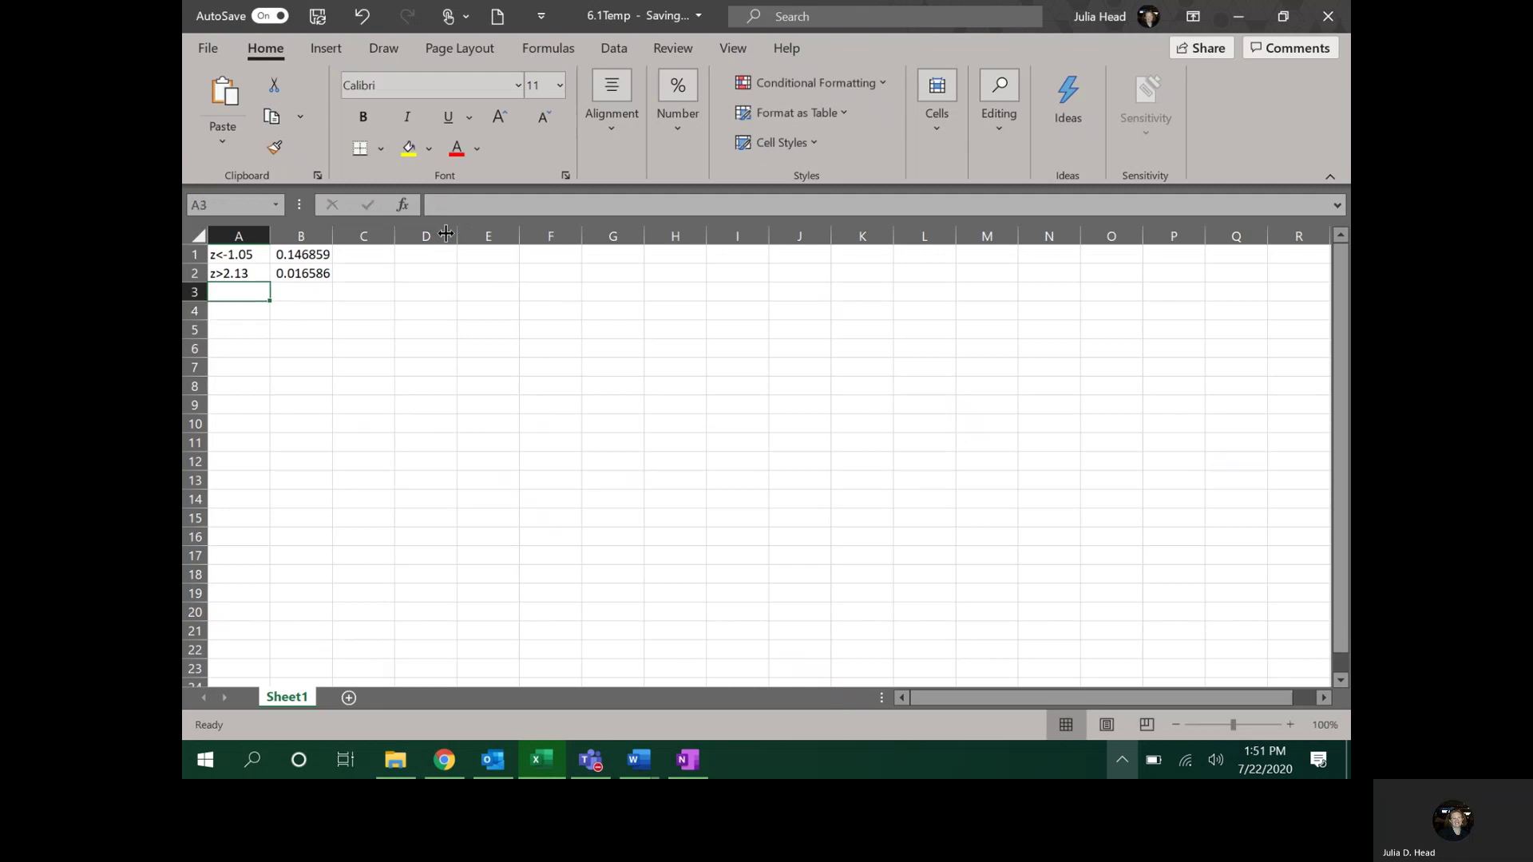
key(ctrl+v)
click(549, 305)
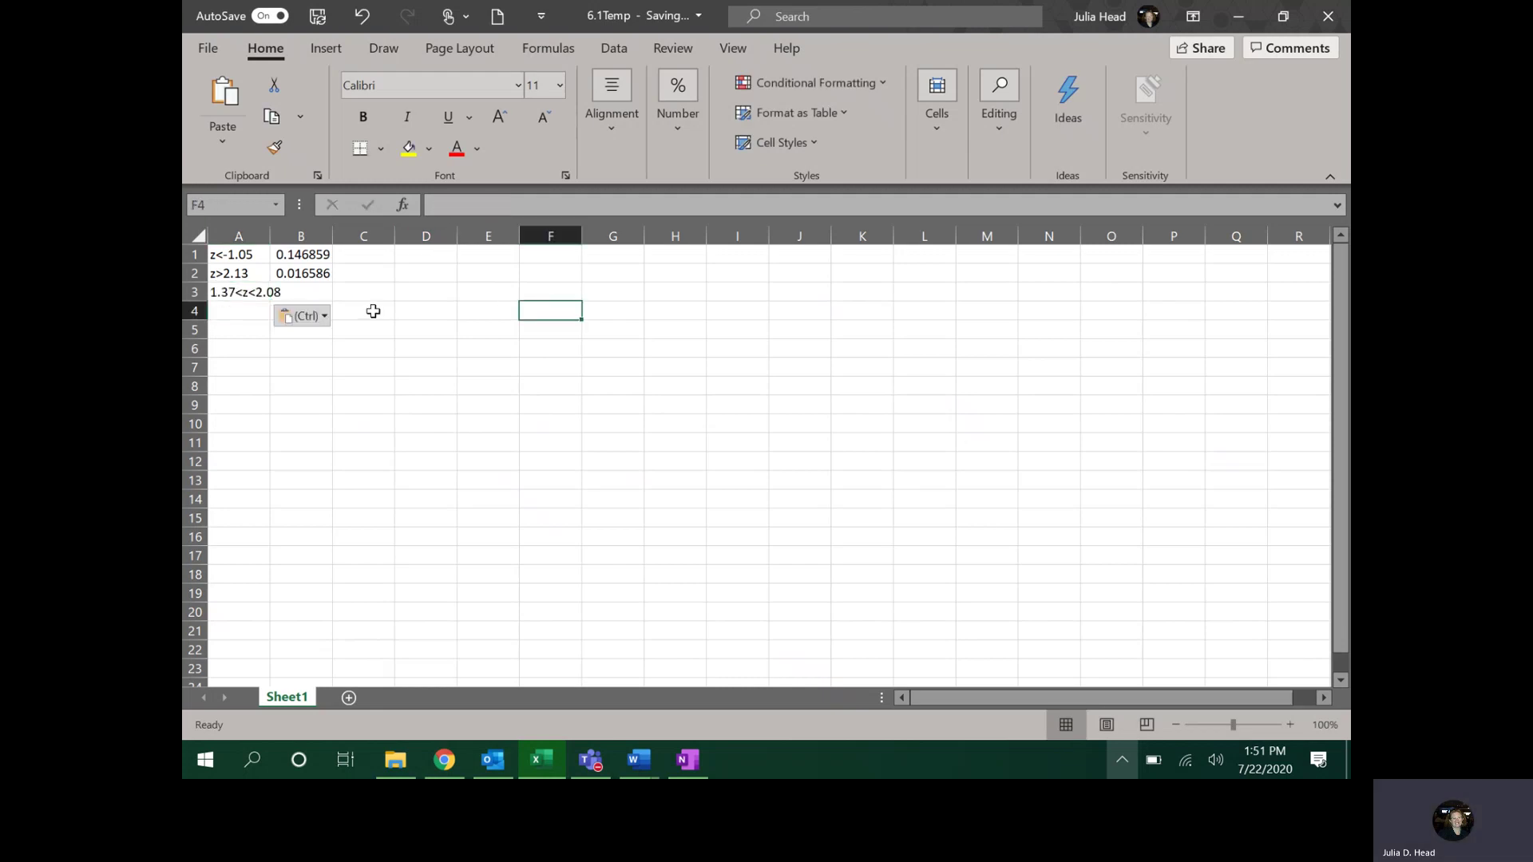
Step: Calculate part (C)'s probability in cell B3 with the formula =NORM.S.DIST(2.08,TRUE)-NORM.S.DIST(1.37,TRUE)
click(320, 293)
text(=N)
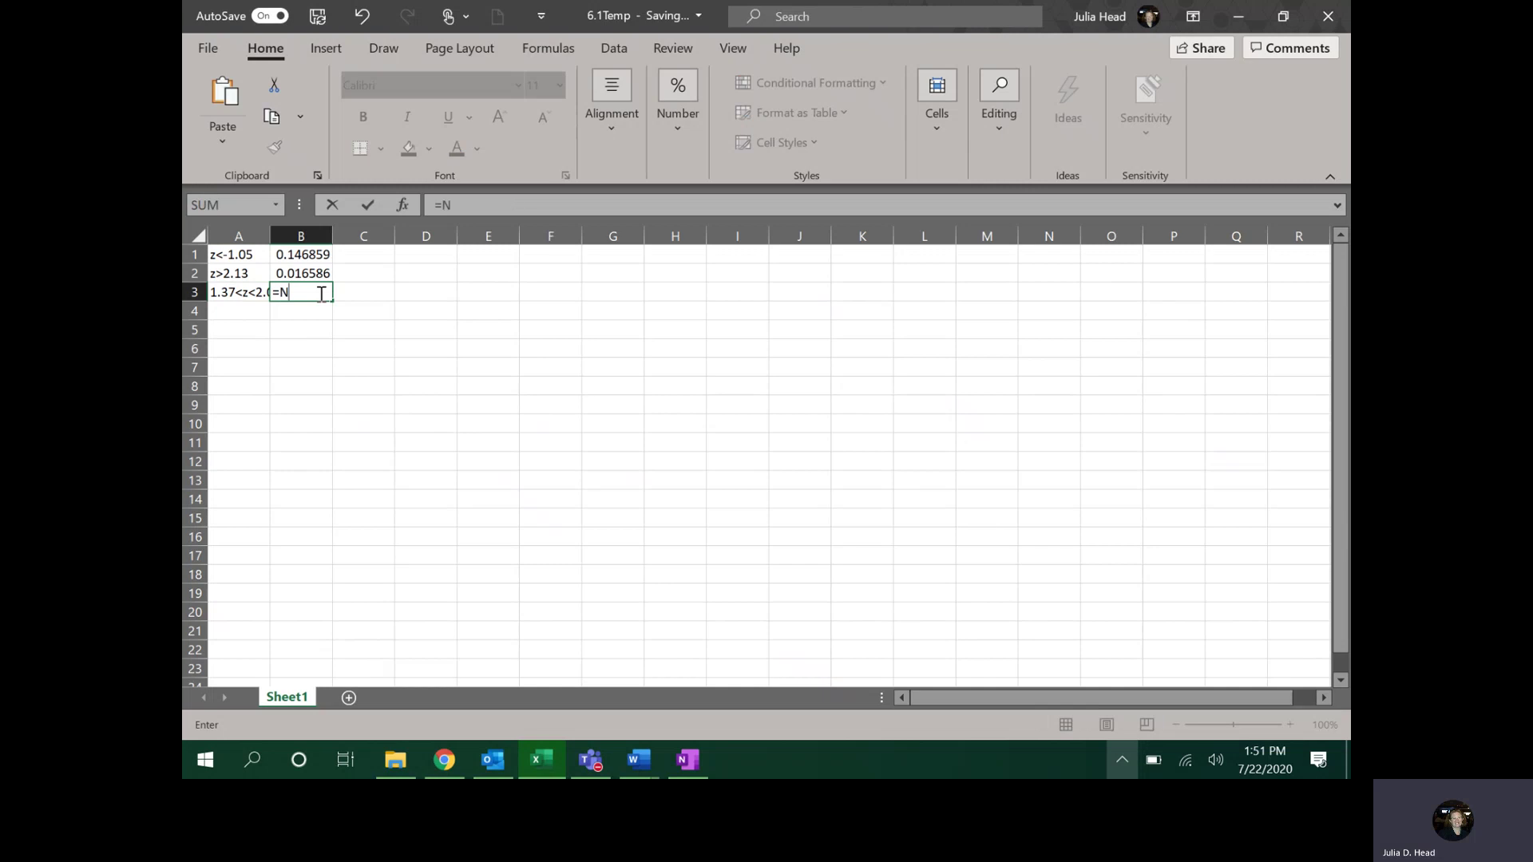
text(ORM.S)
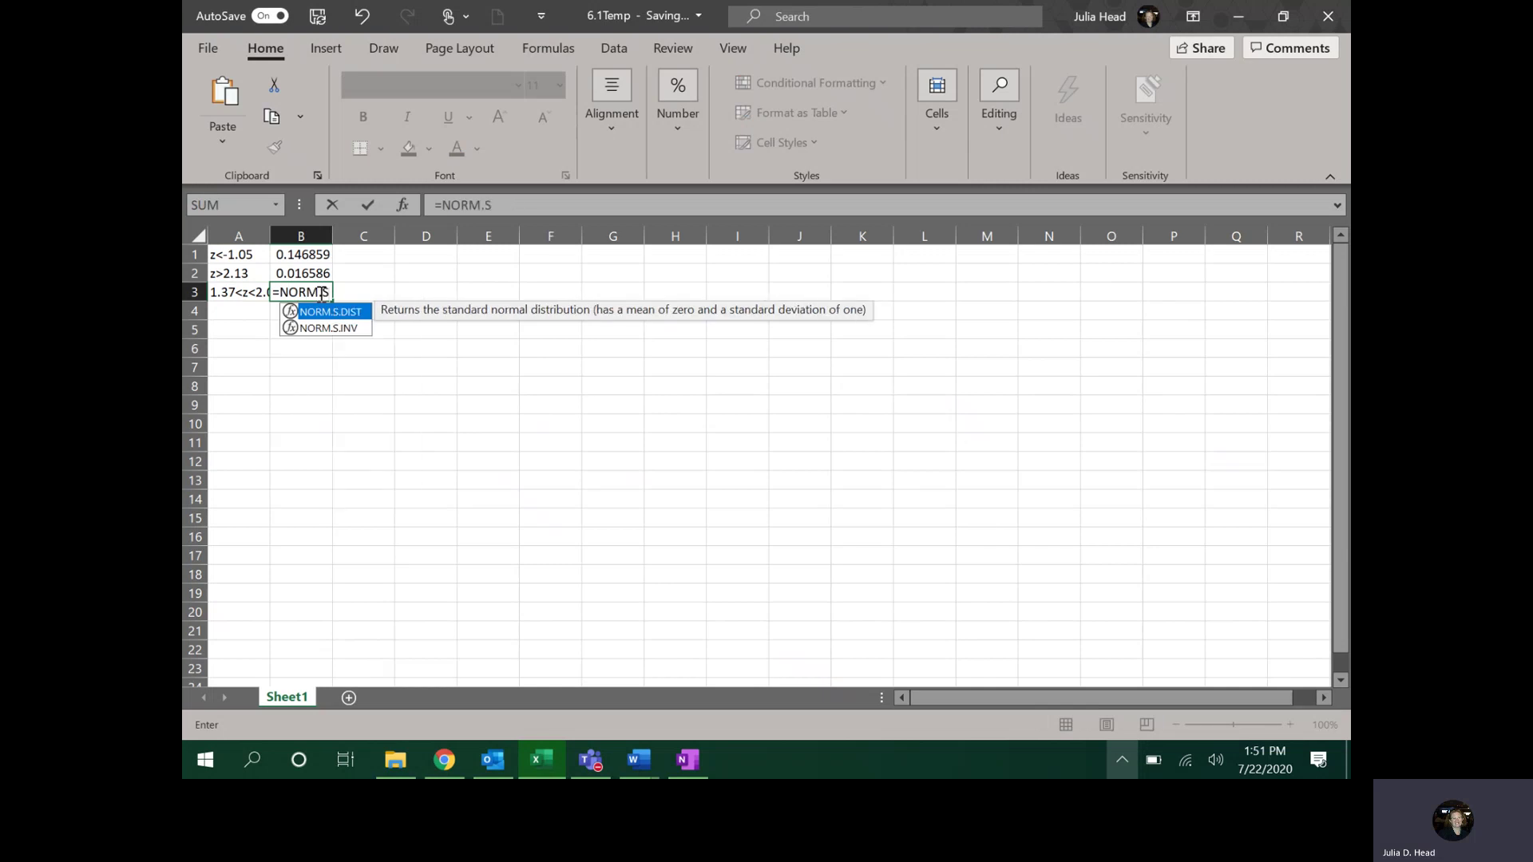
text(.DIST)
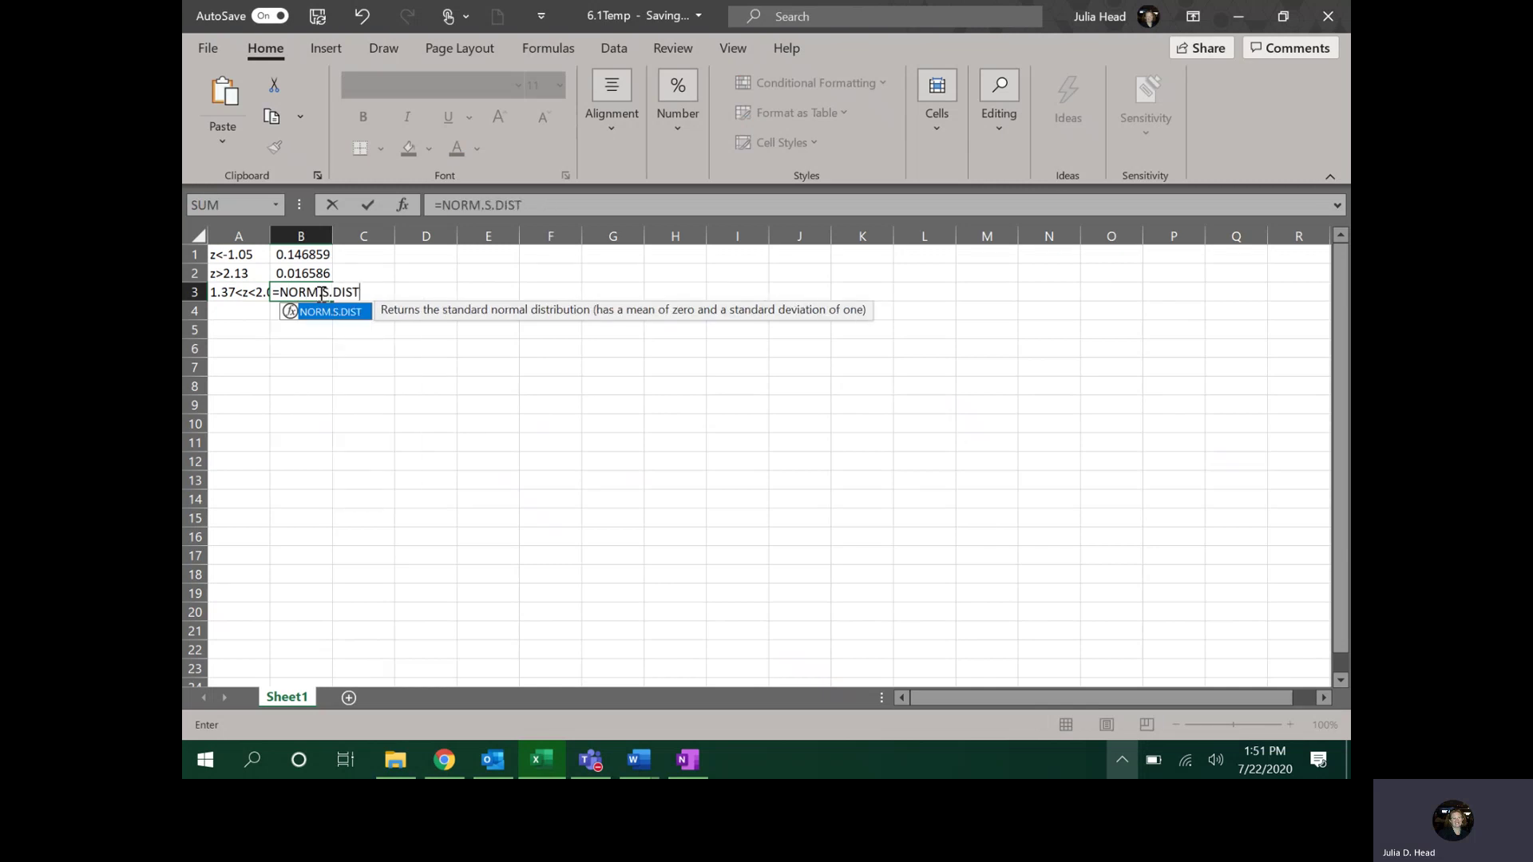
text((2.)
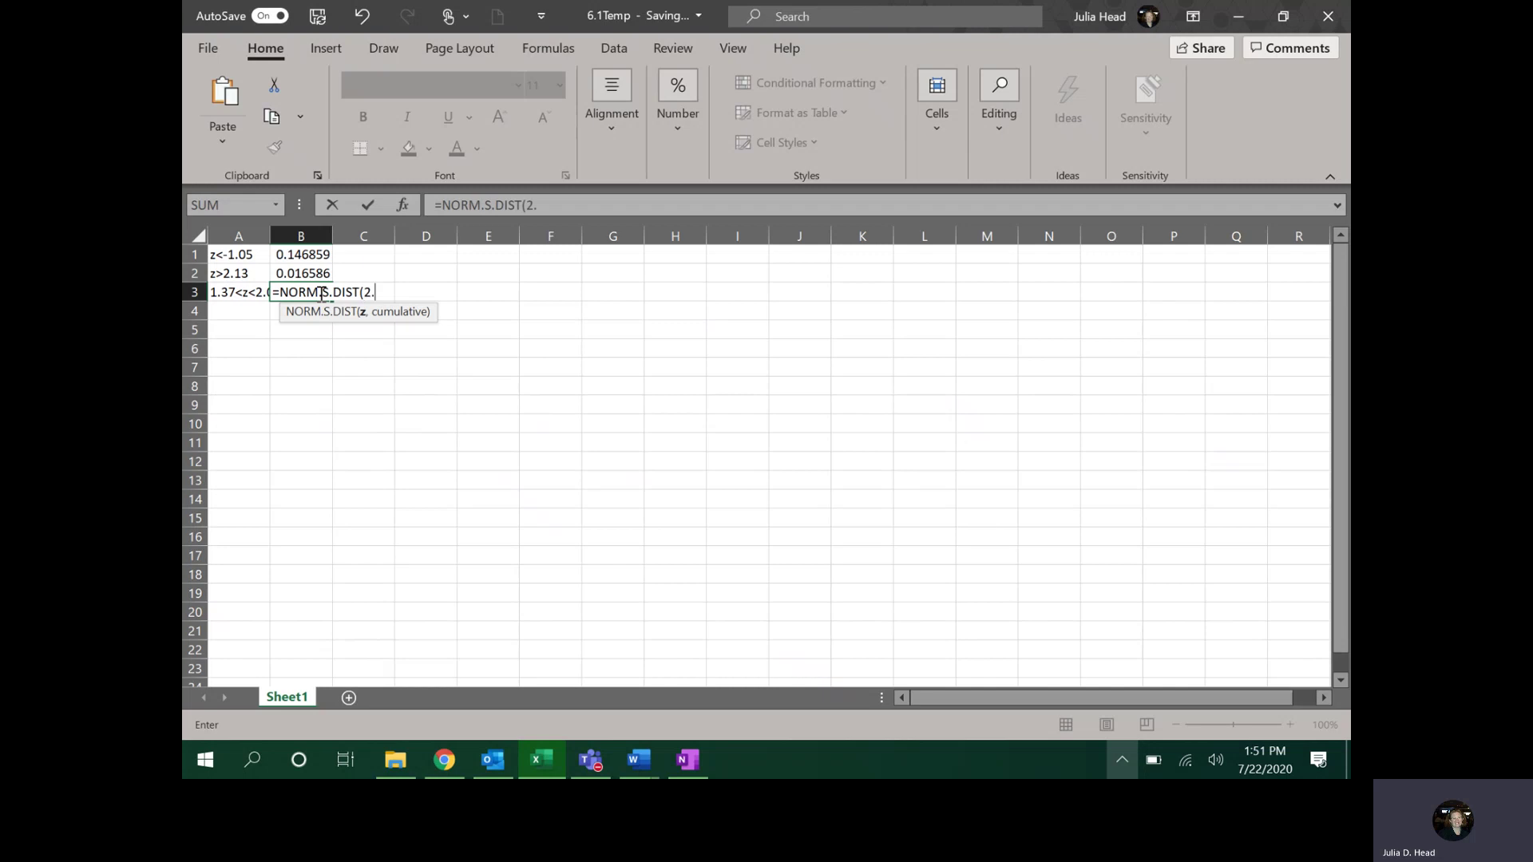
text(08,TR)
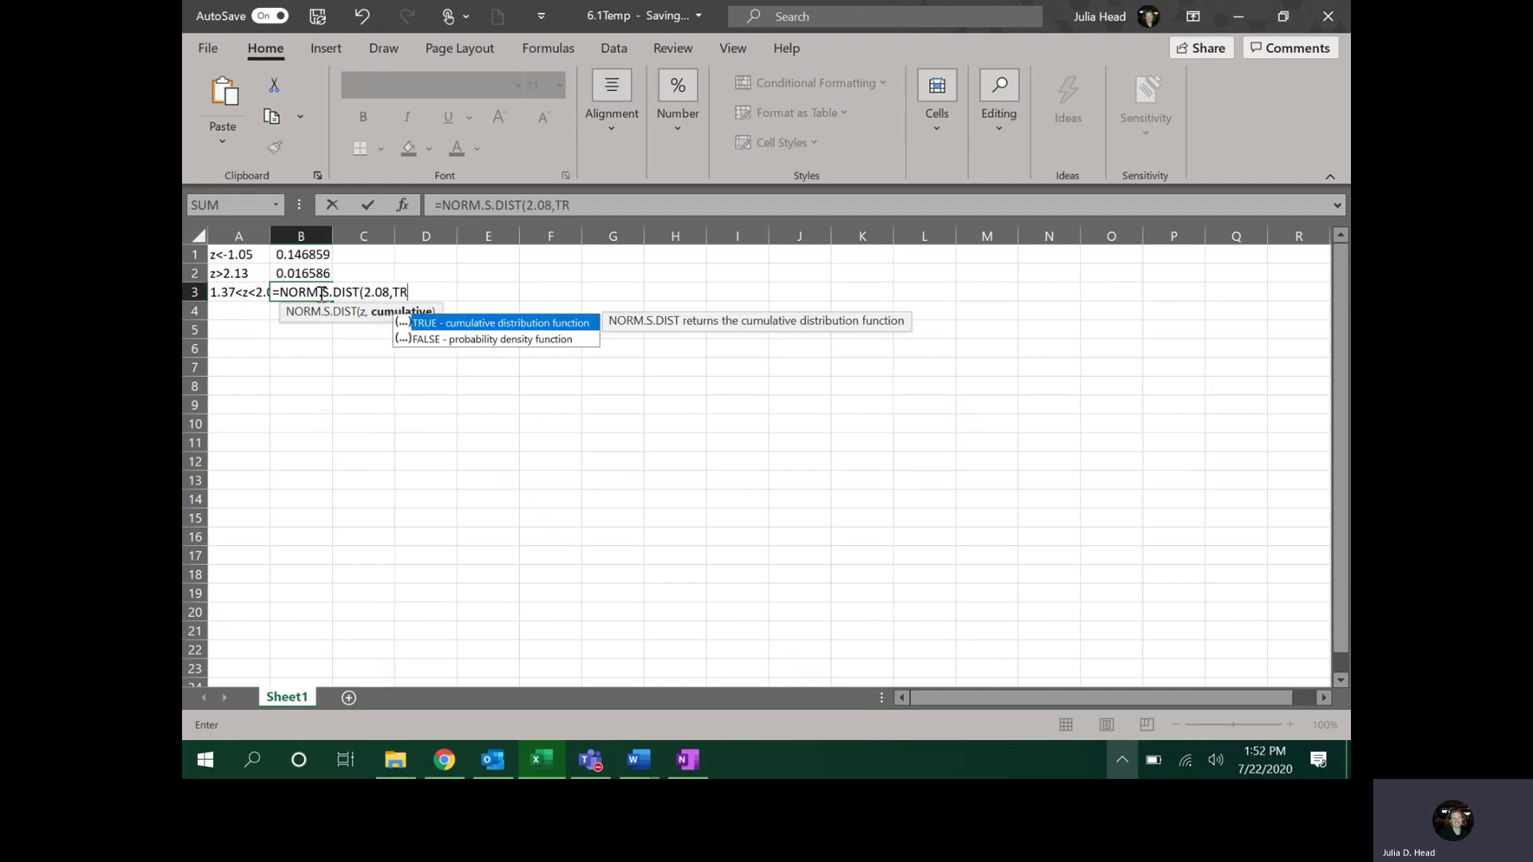
text(UE))
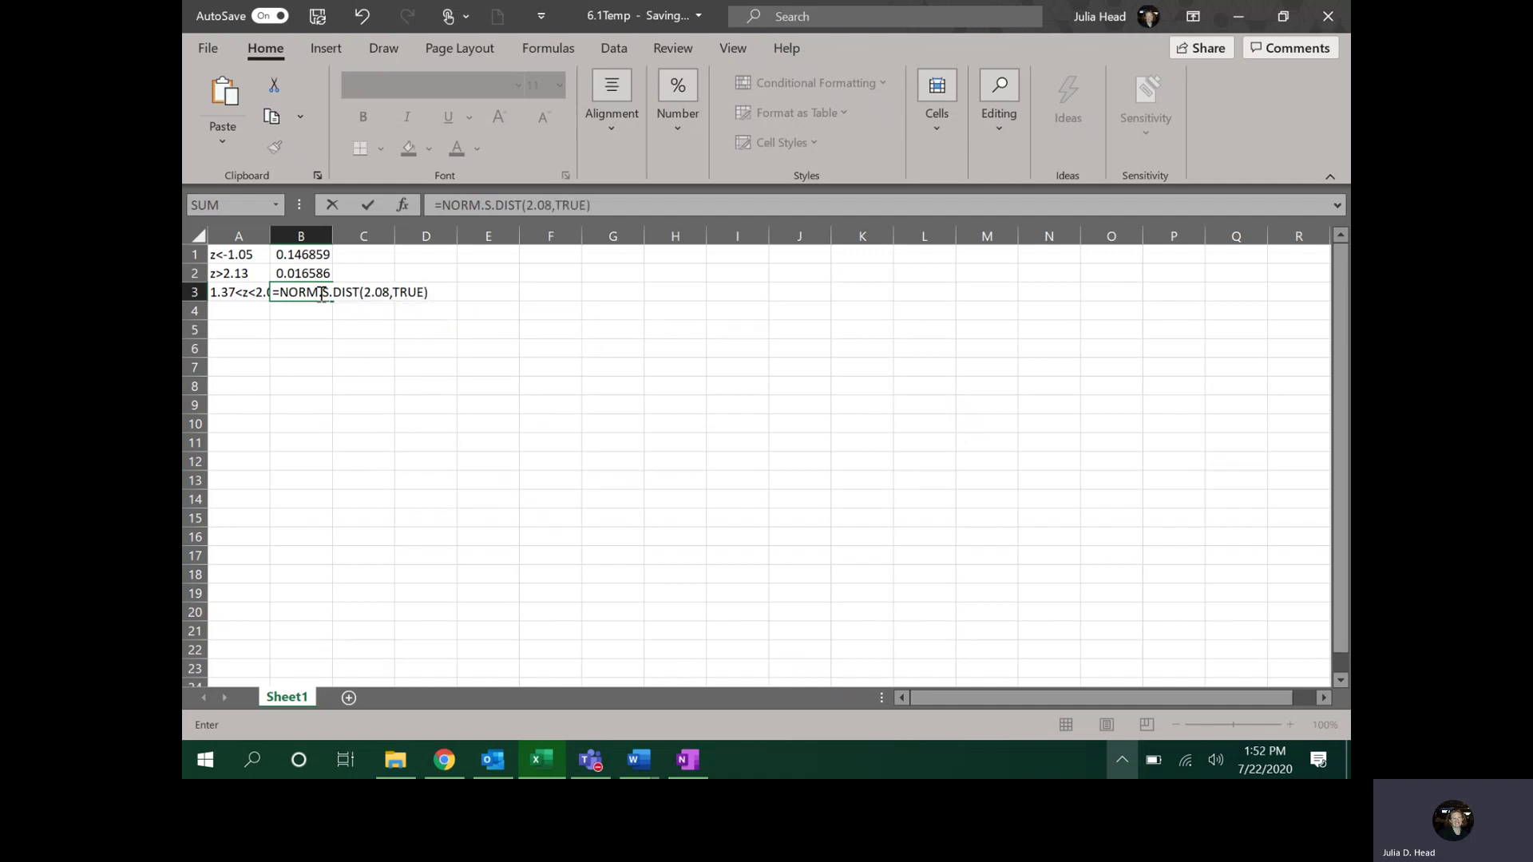
text(-NORM)
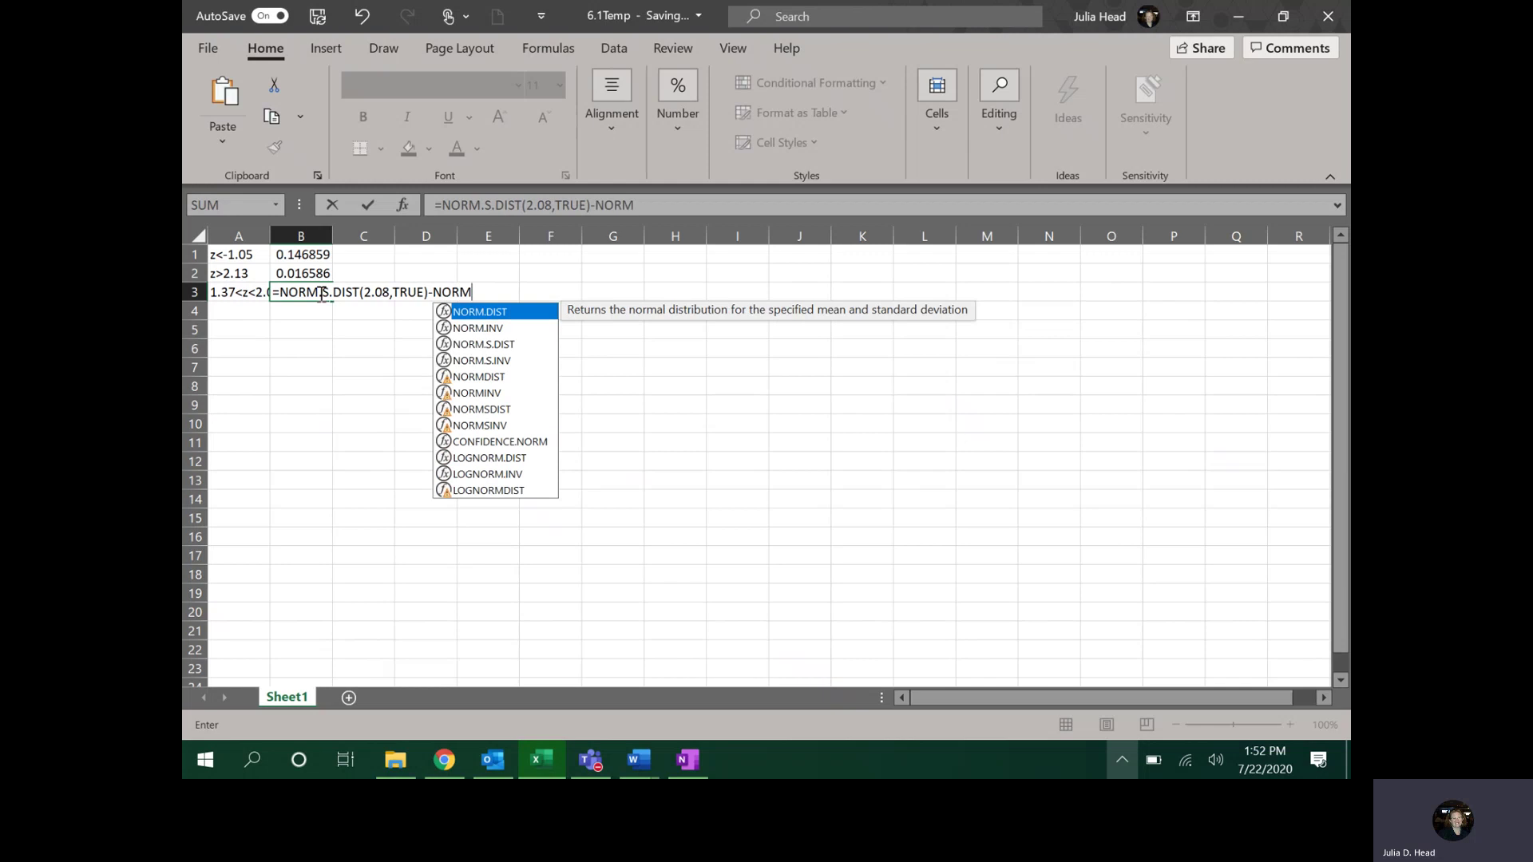
text(.S.DIST)
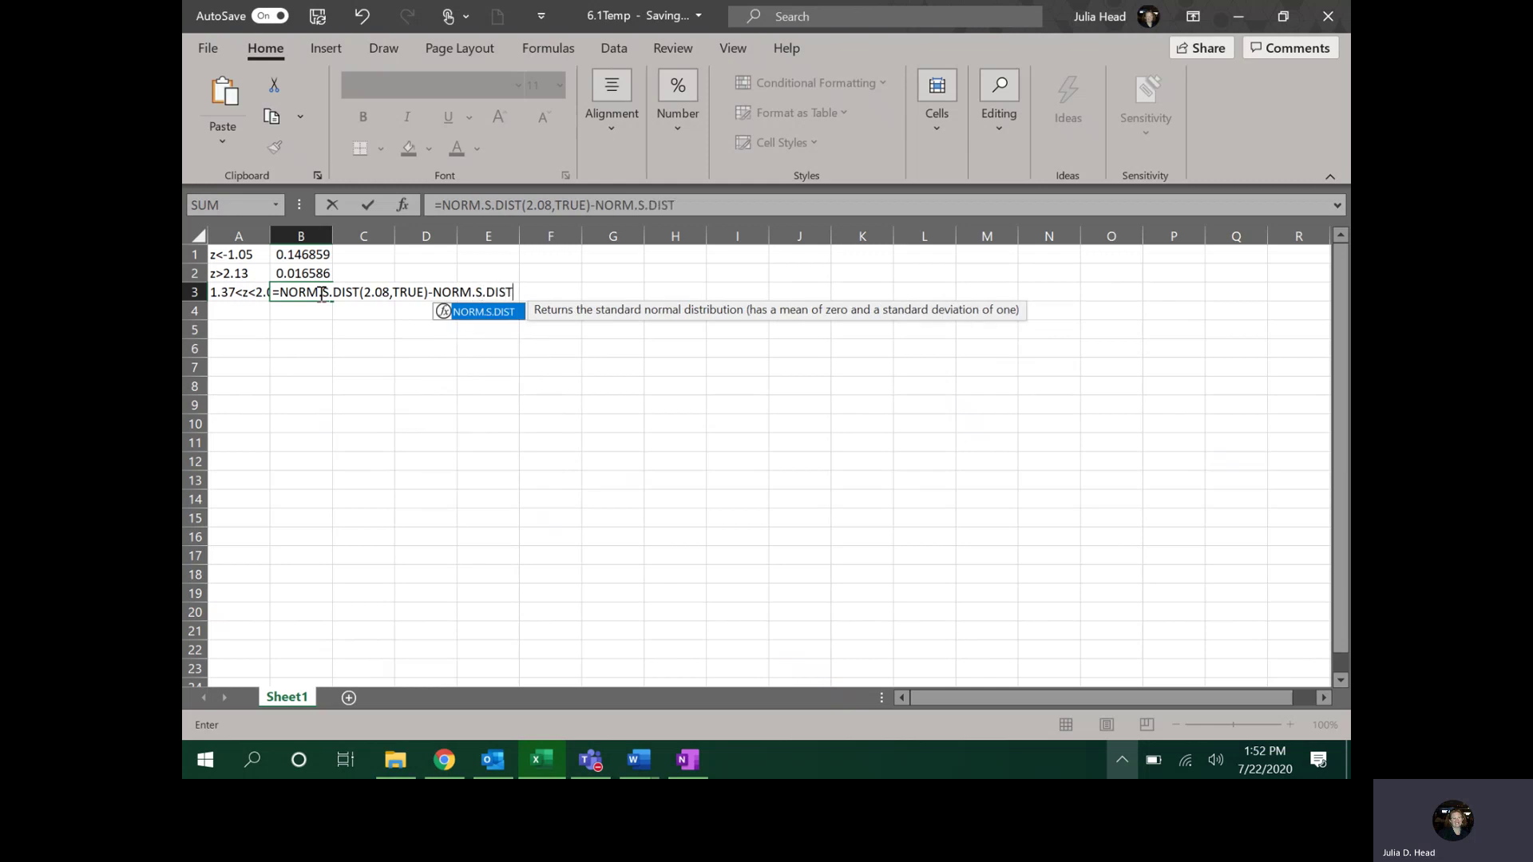
text((1.37)
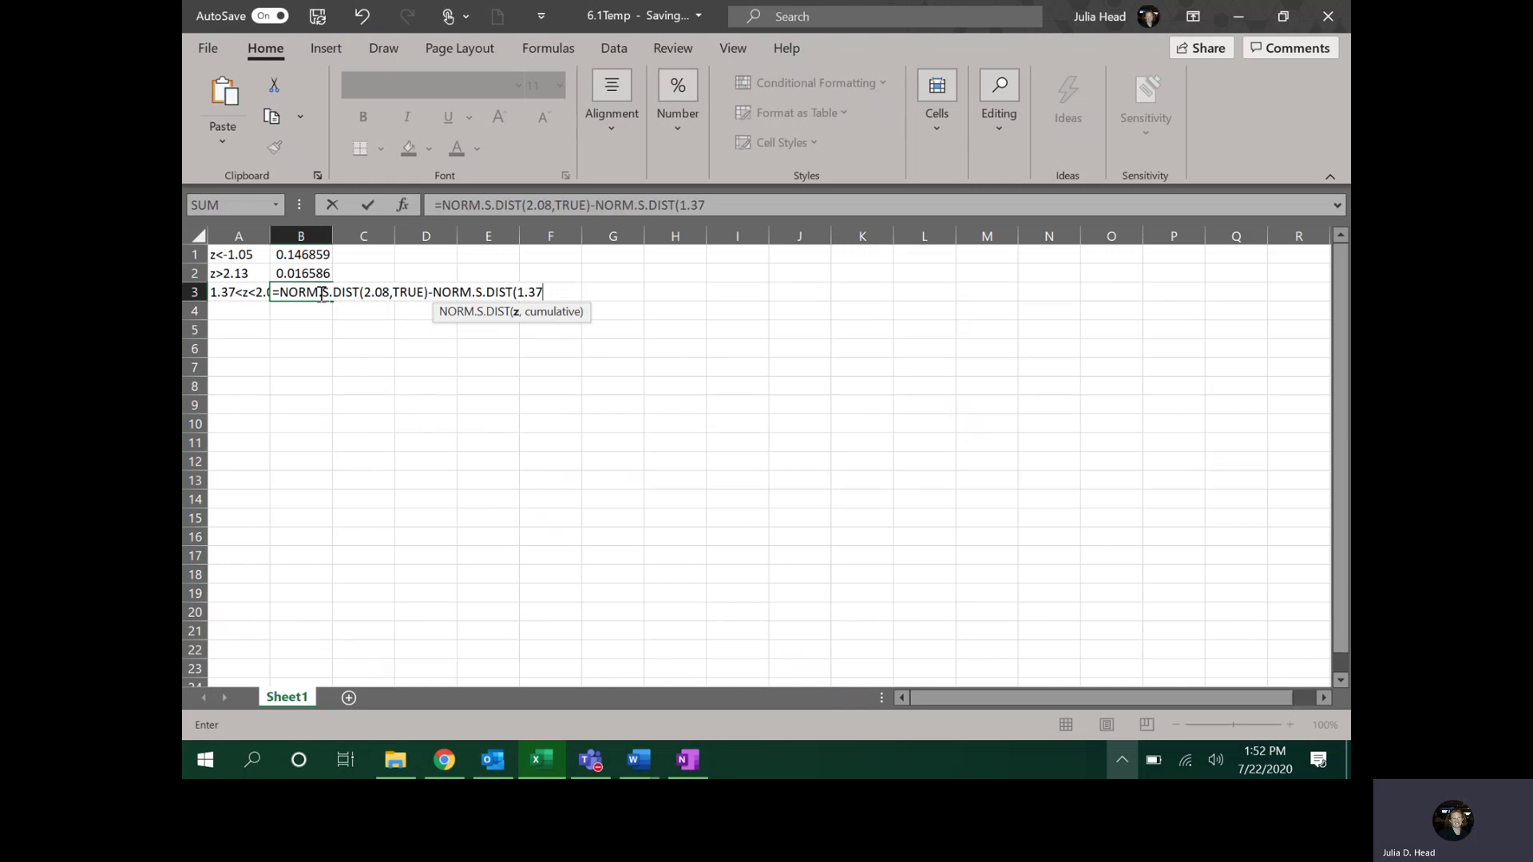
text(,TRUE)
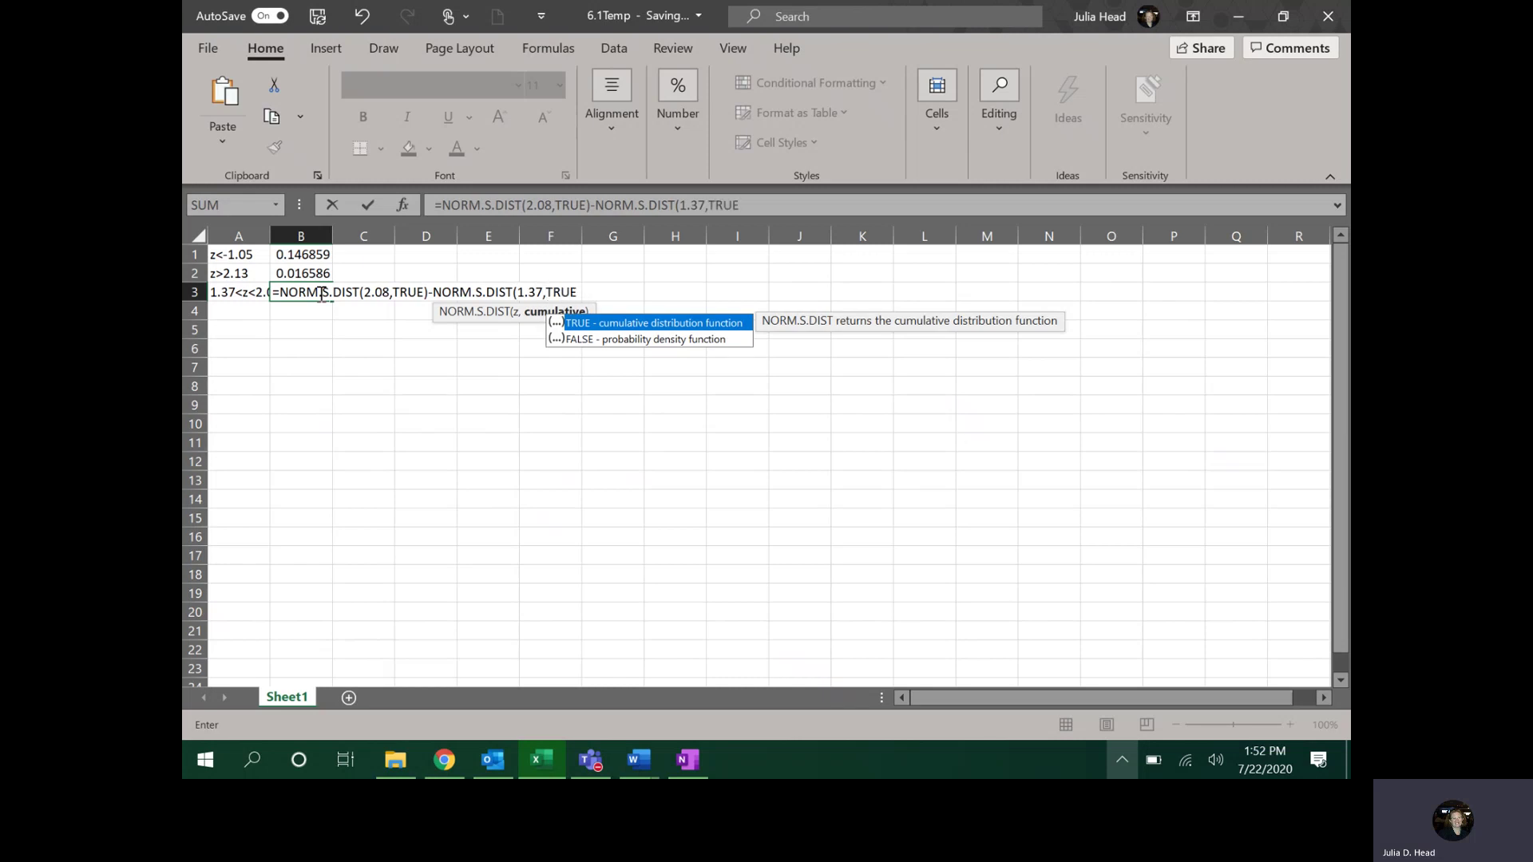
text())
key(Return)
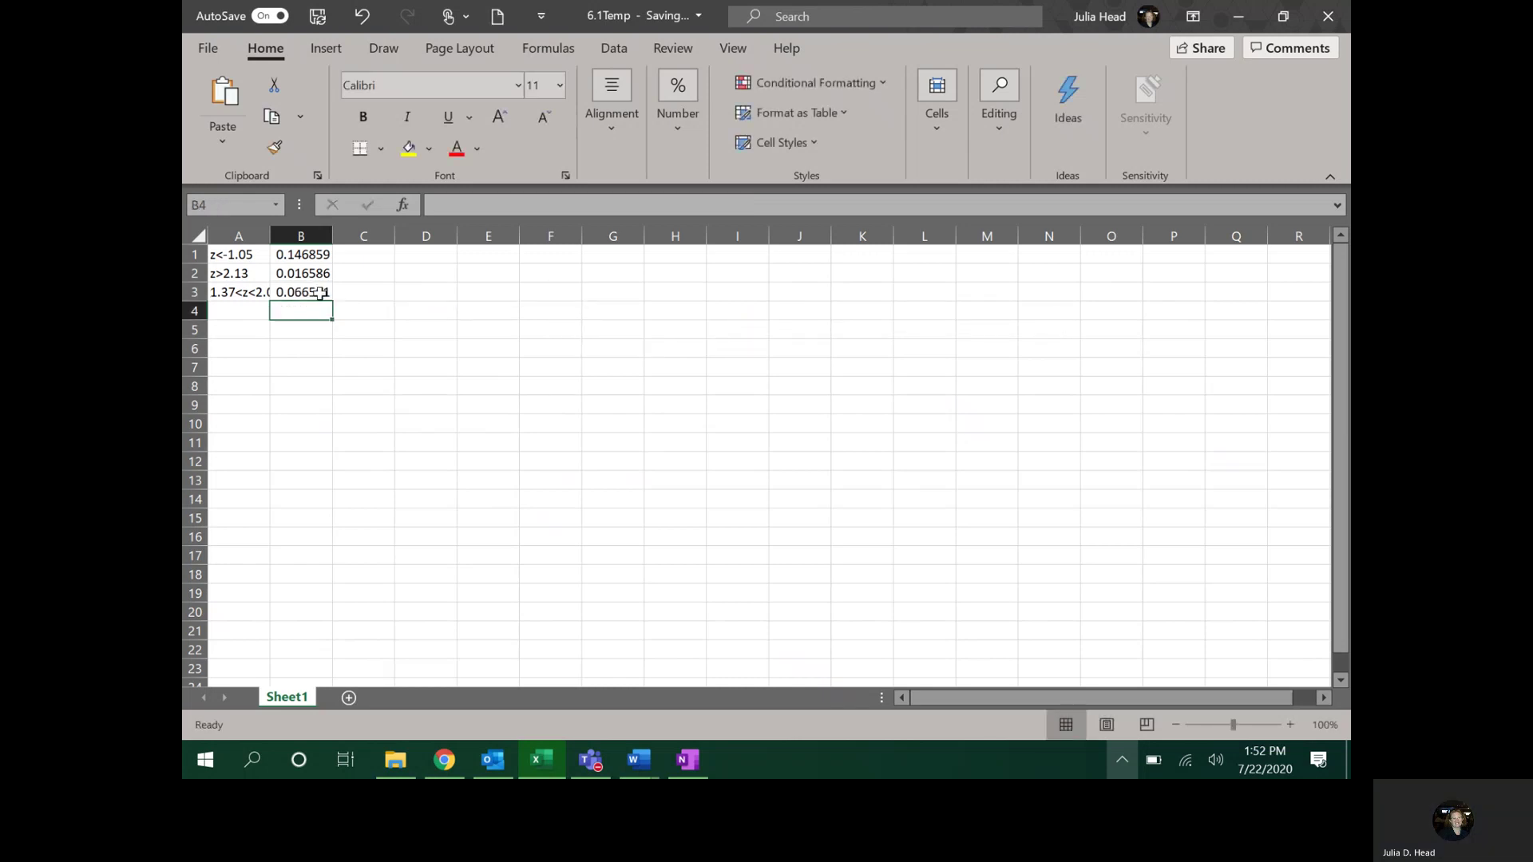
Step: Enter the label off 2.37 in cell A4, then check part (D)'s expression in the OneNote page and return to Excel
click(247, 308)
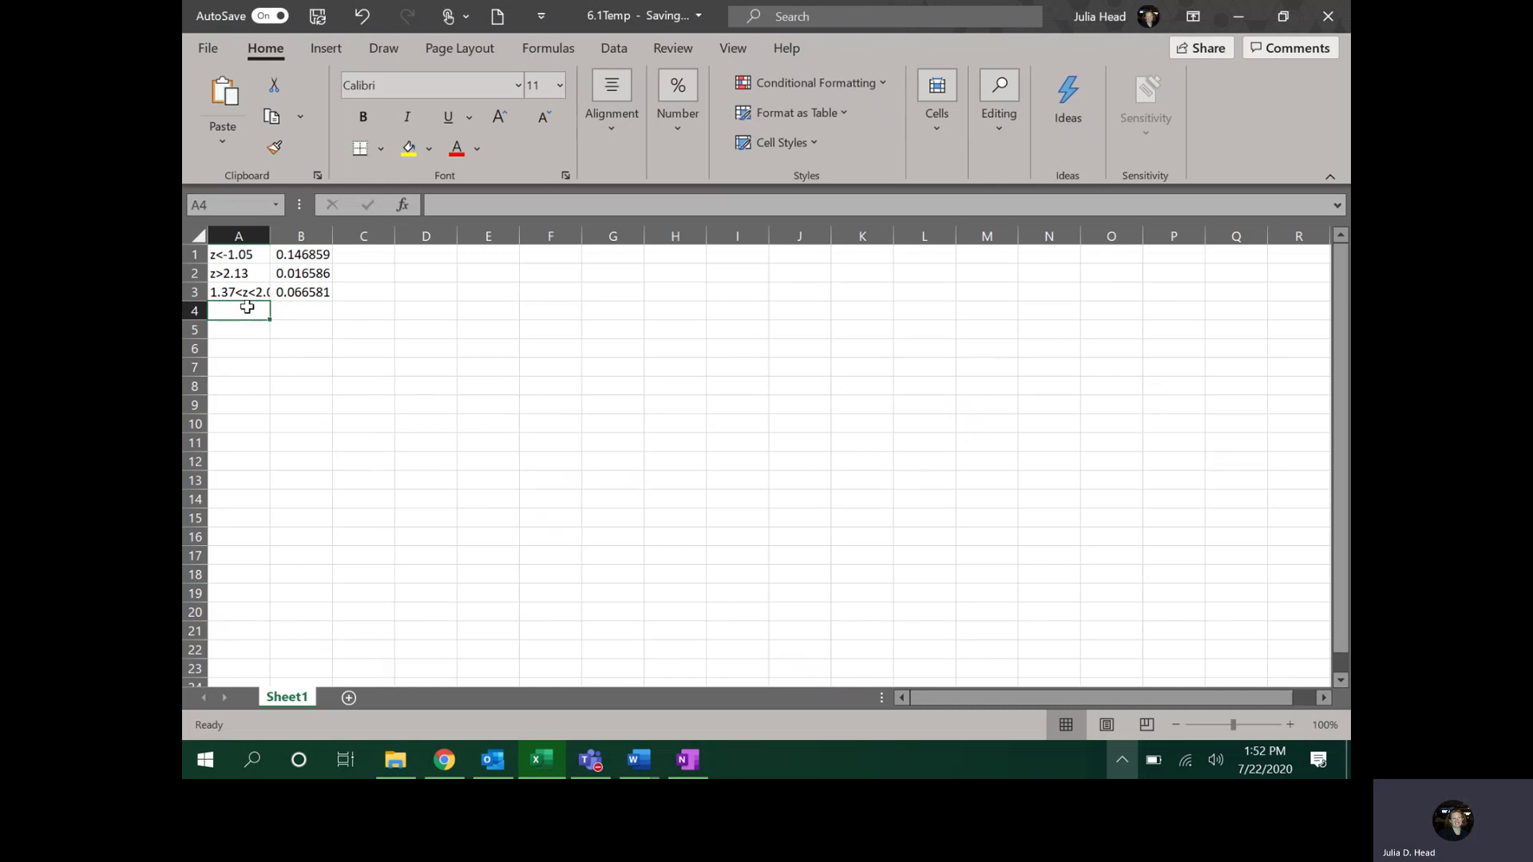
text(off 2.)
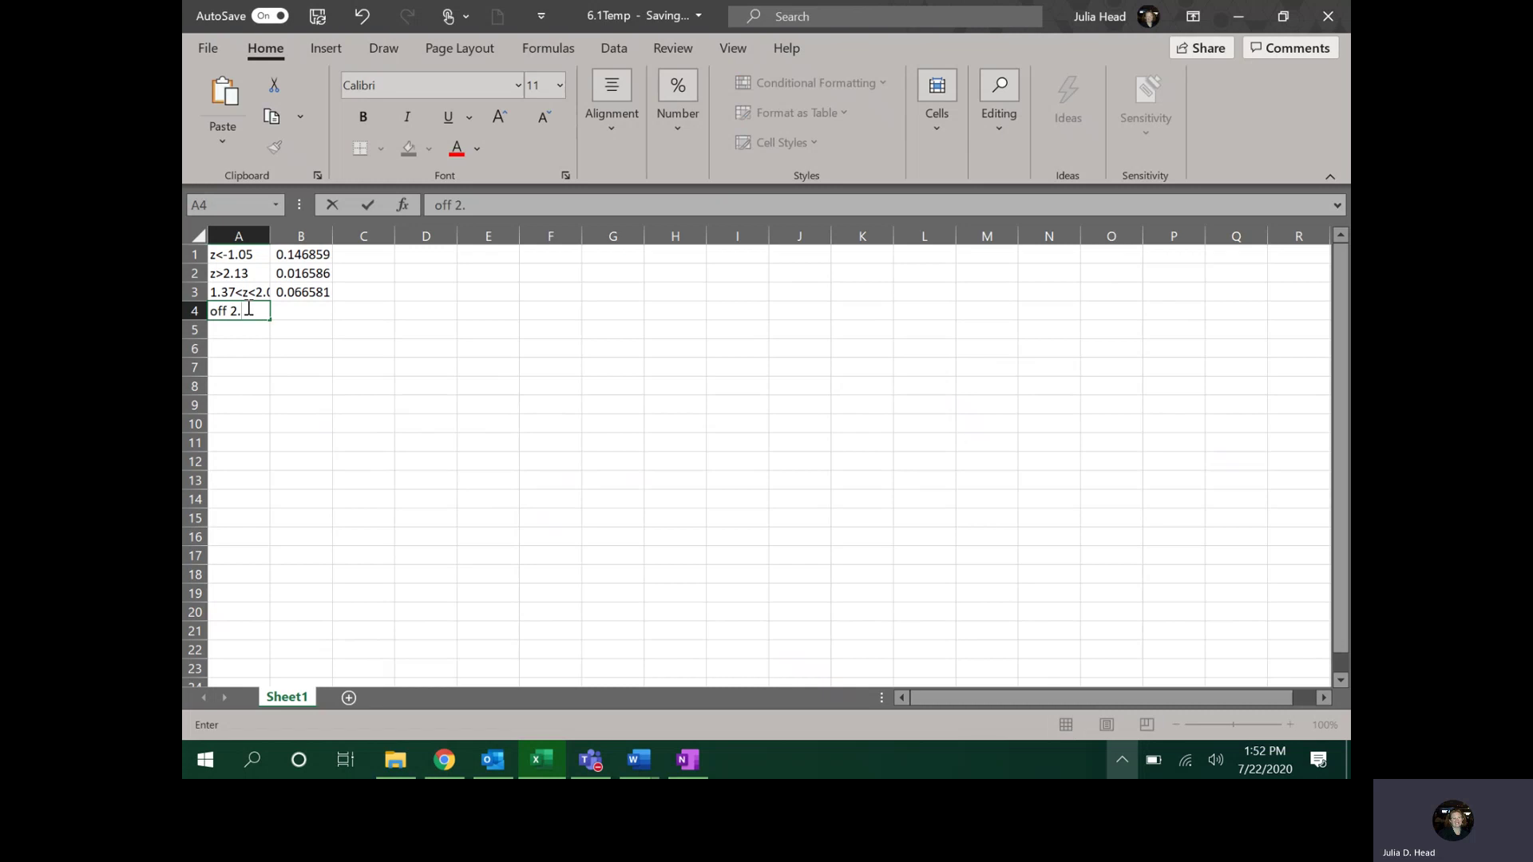
text(2)
text(37)
key(Return)
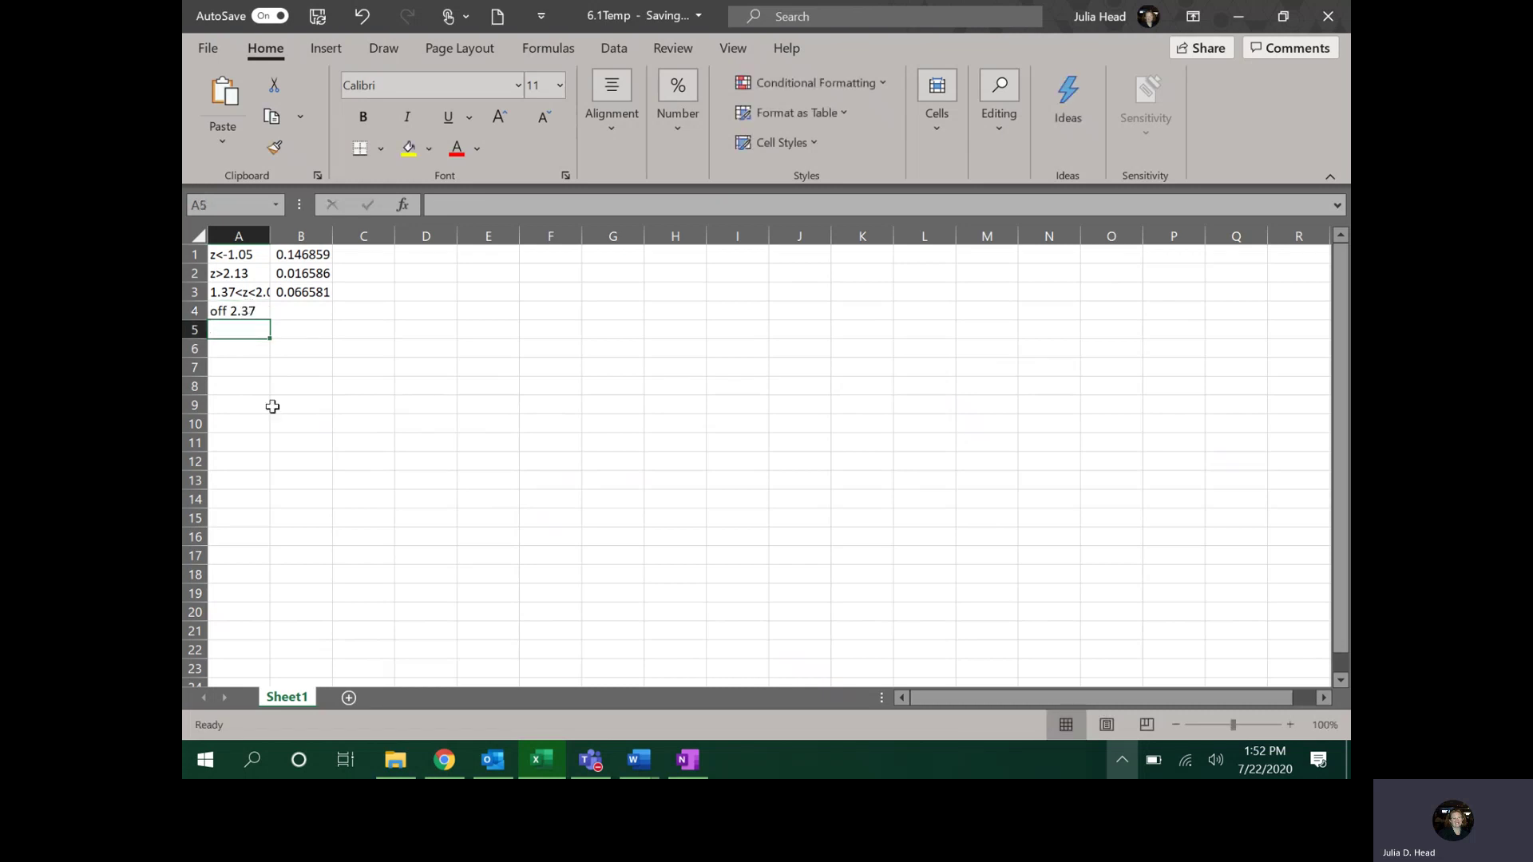
click(689, 758)
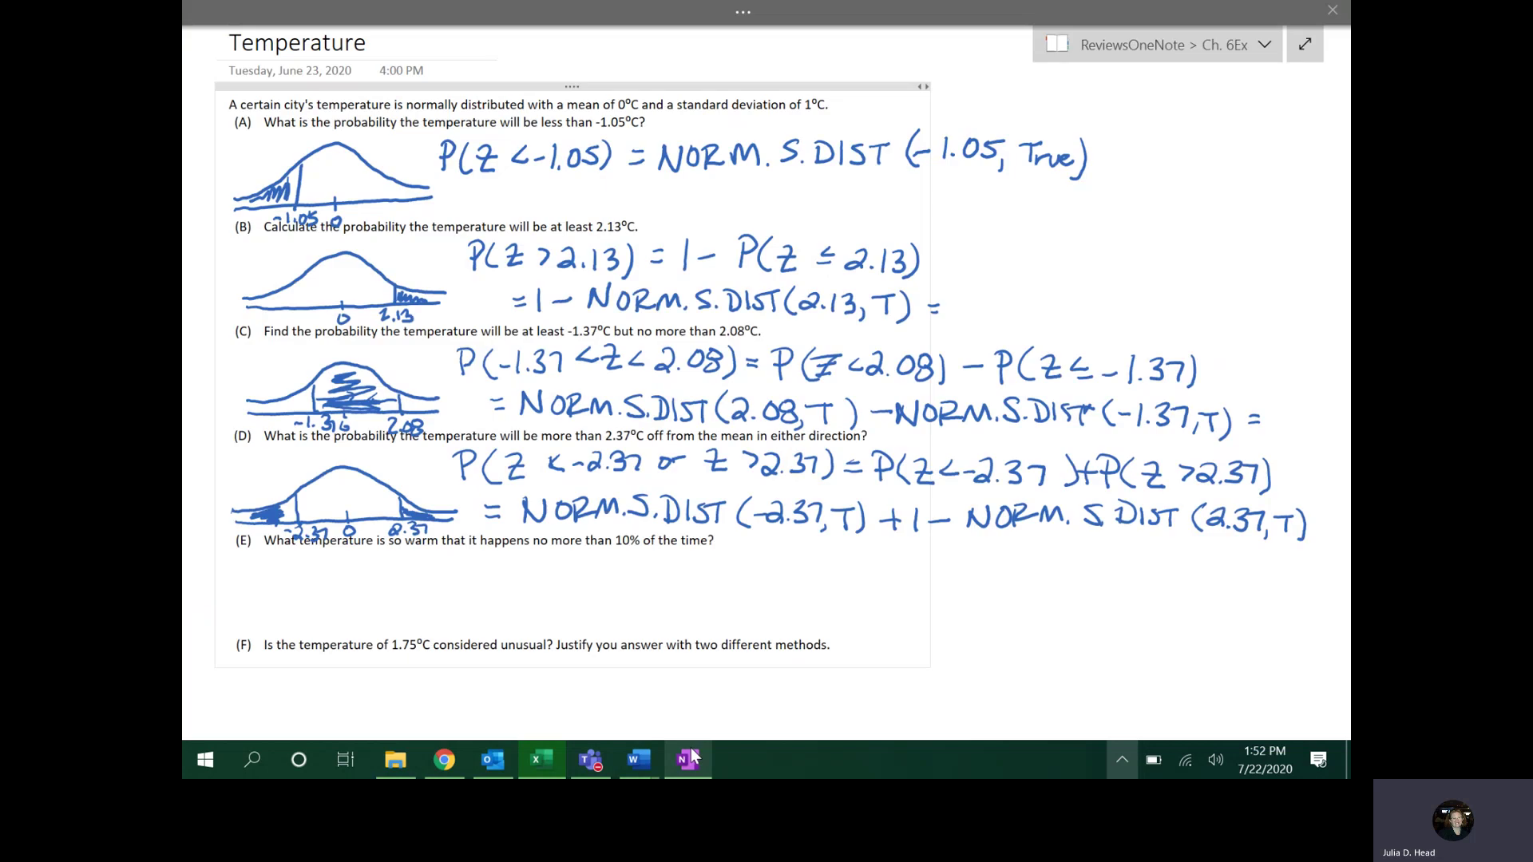
click(541, 758)
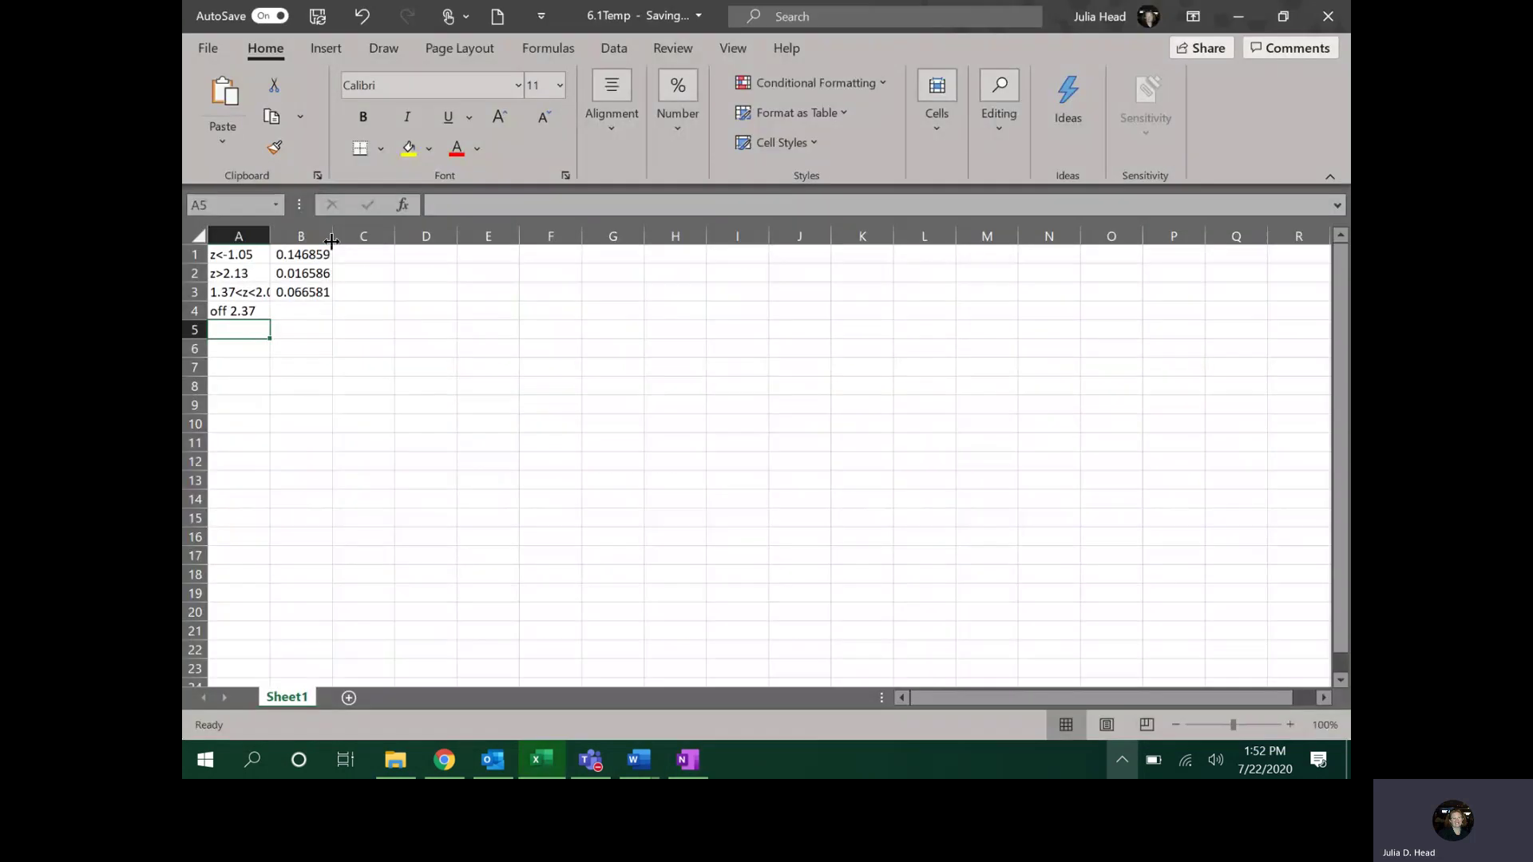
Step: Begin part (D)'s formula in cell B4 with the lower-tail term =NORM.S.DIST(-2.37,TRUE)
click(315, 308)
text(=)
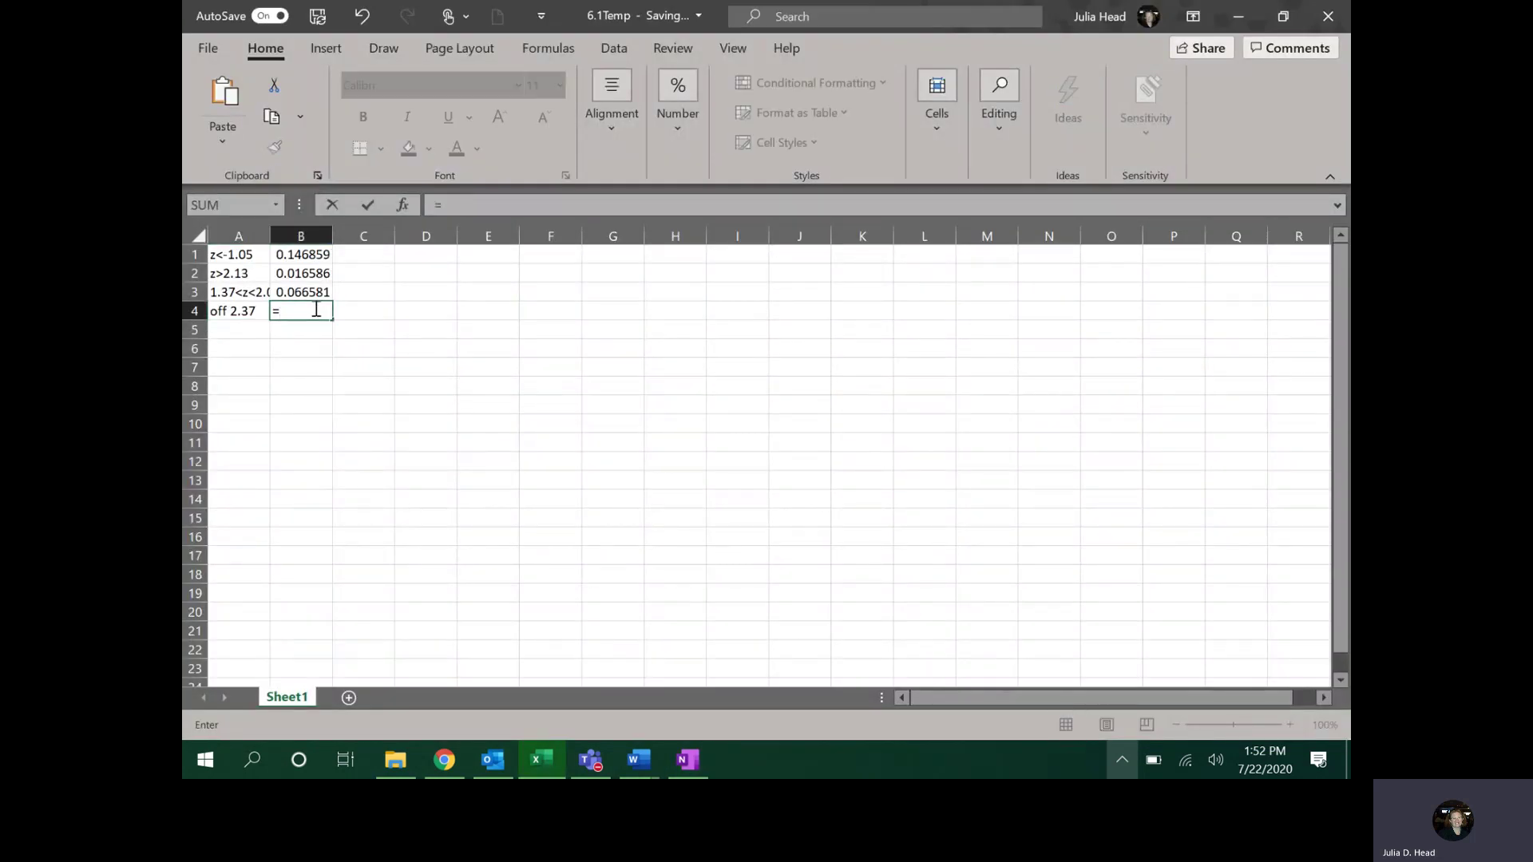
text(NOR)
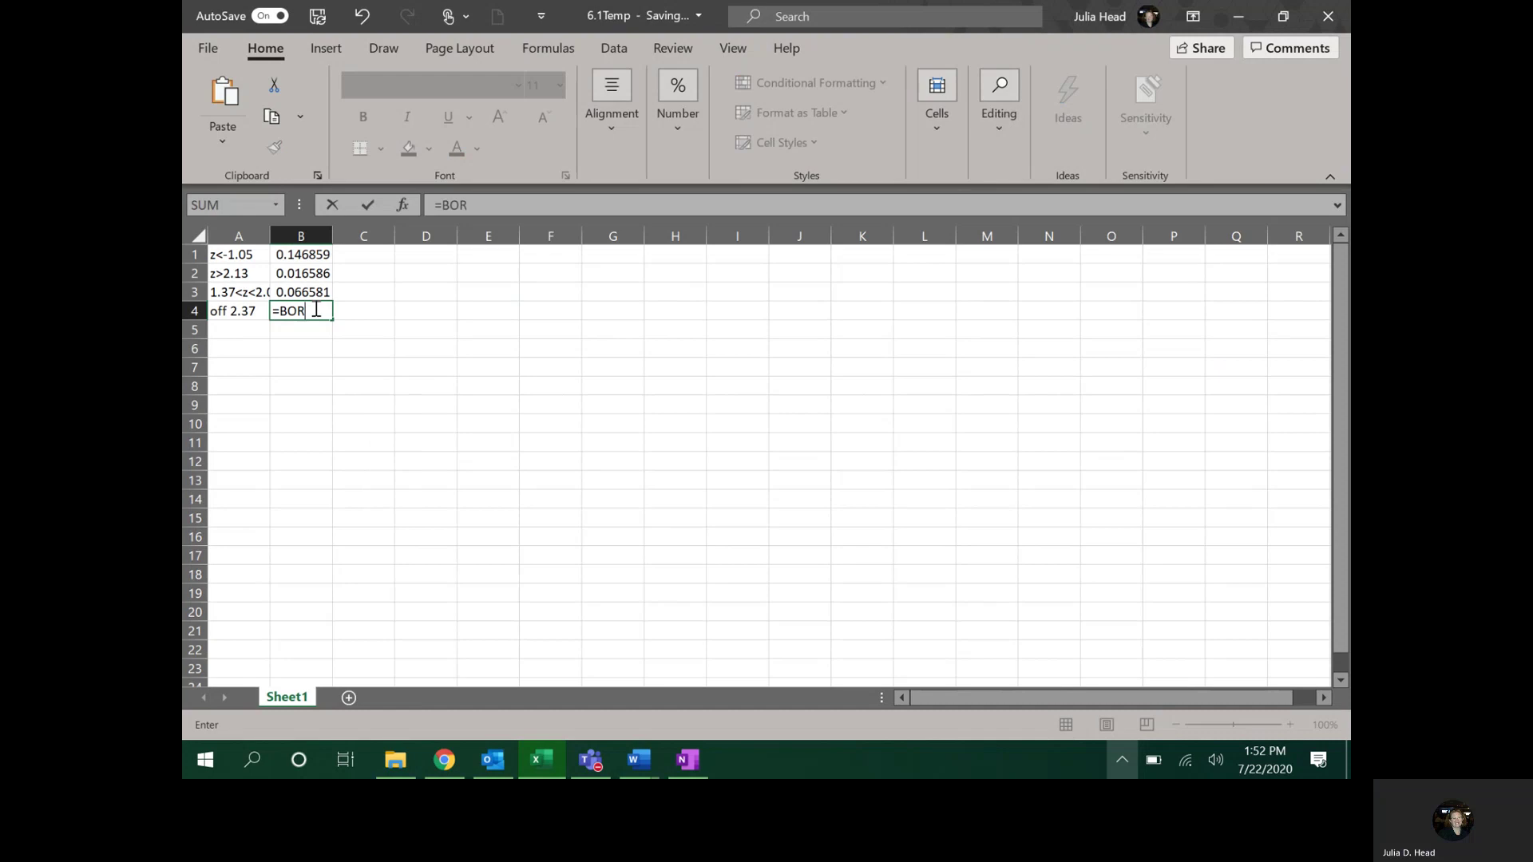
key(BackSpace)
key(BackSpace)
key(BackSpace)
text(BNO)
key(BackSpace)
key(BackSpace)
key(BackSpace)
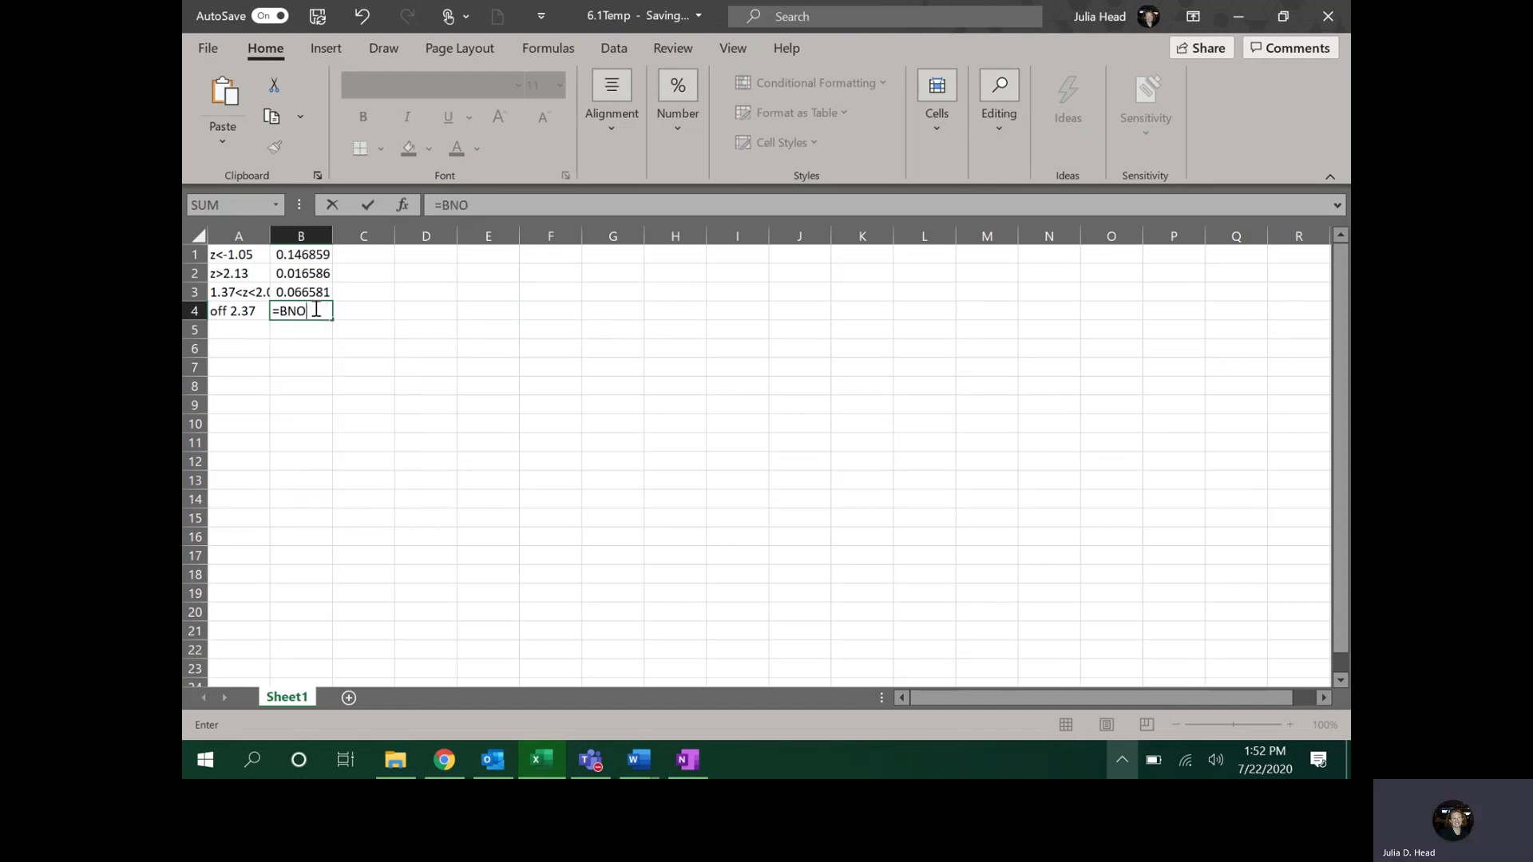
text(NORM)
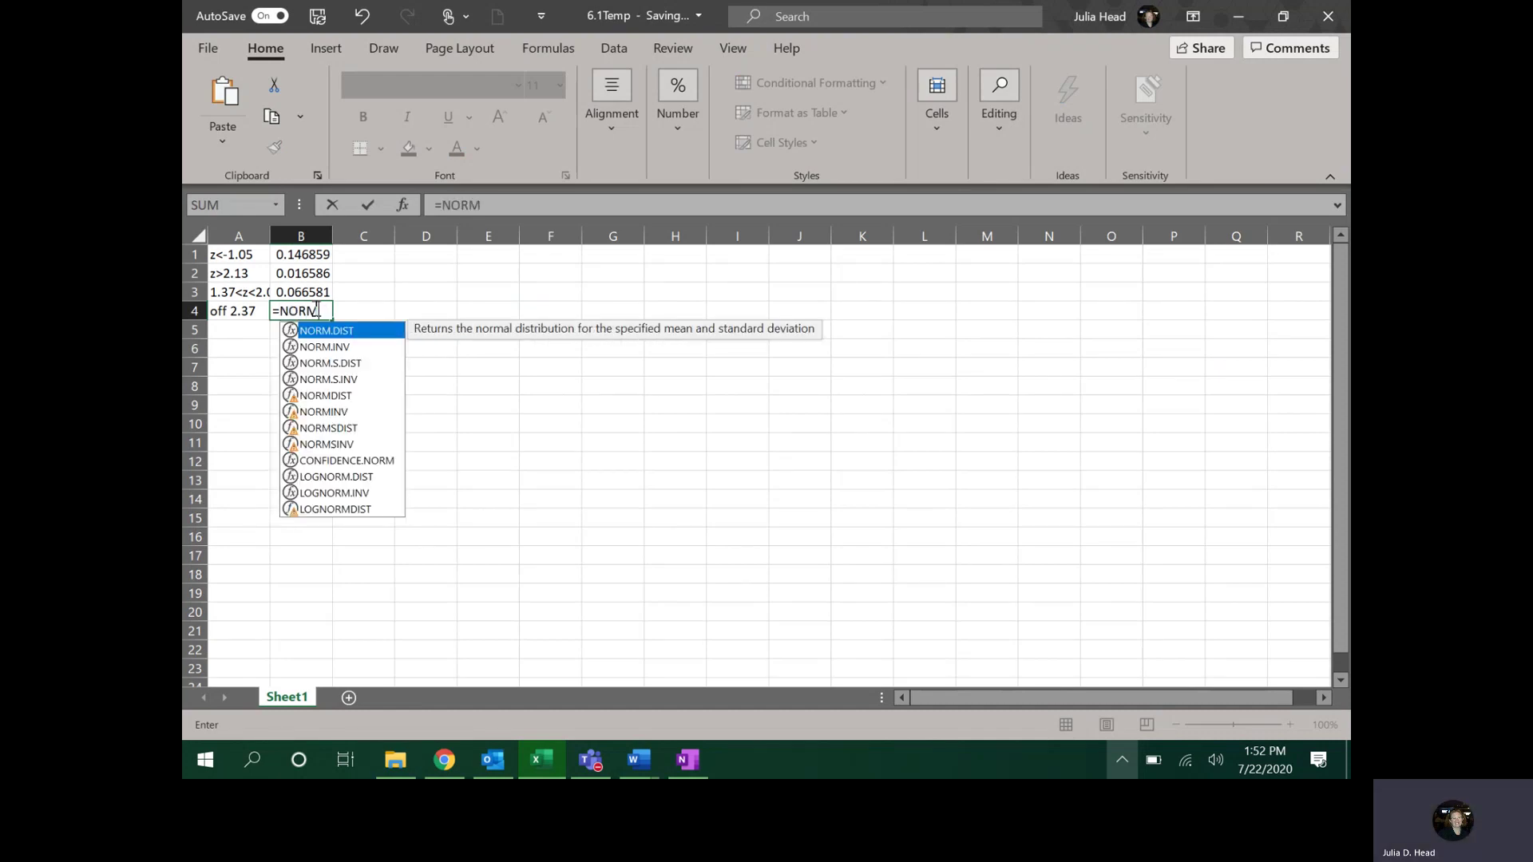
text(.S.DIST)
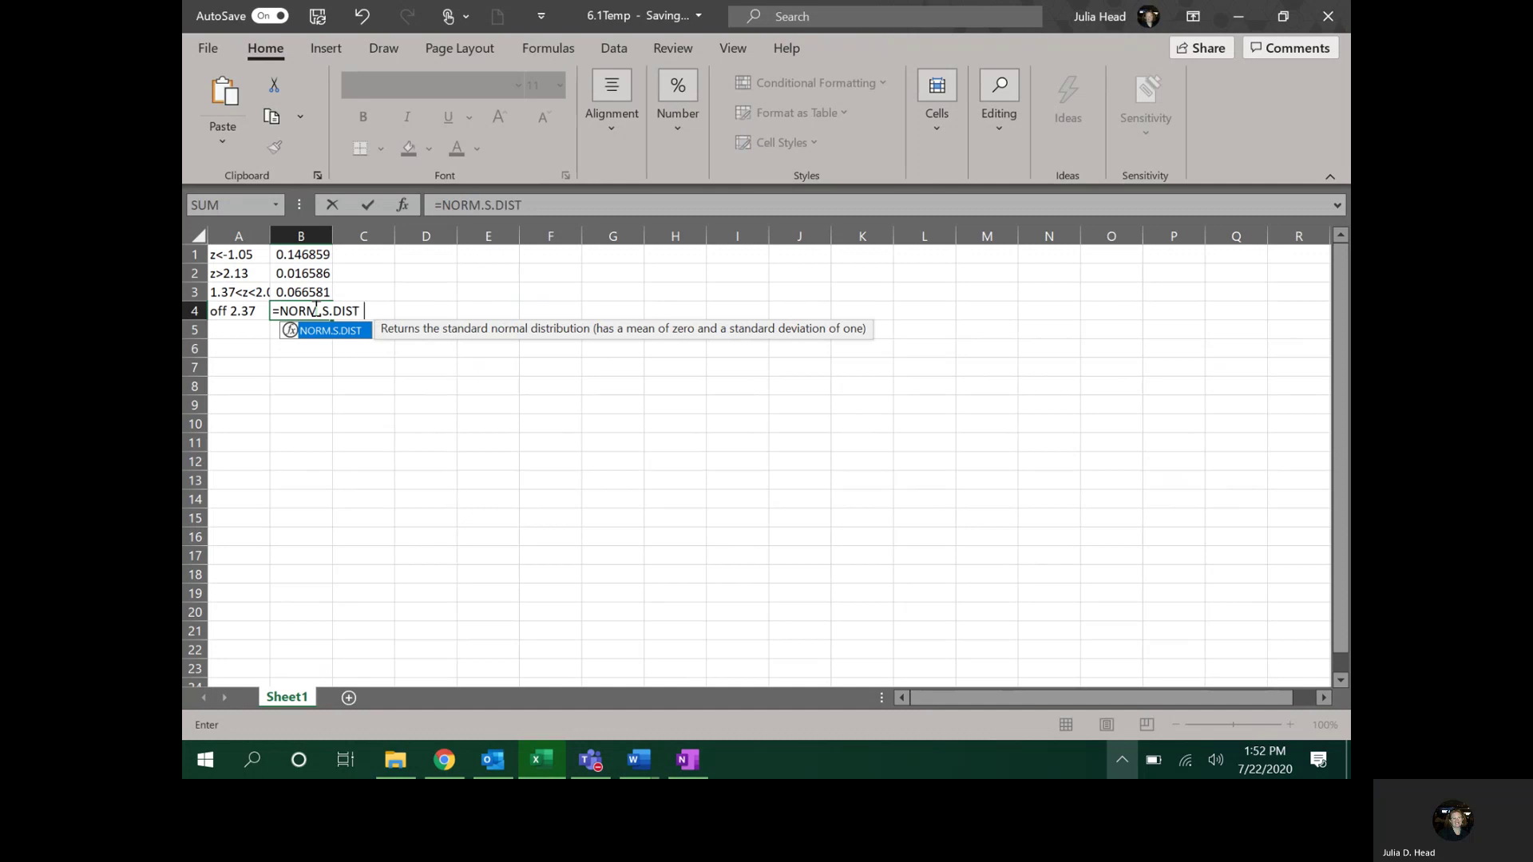
text((-2)
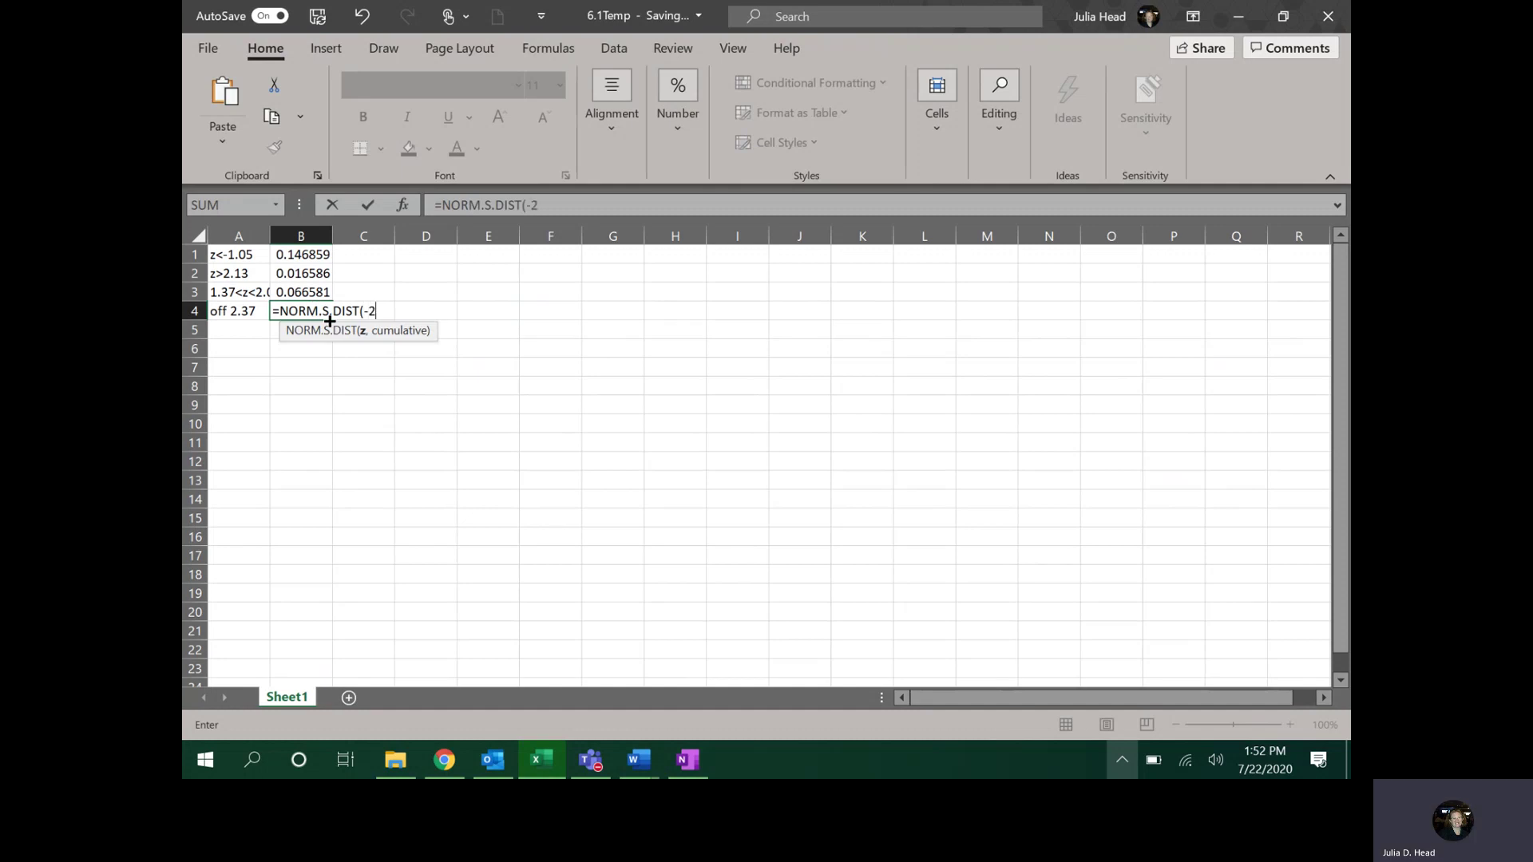
text(.37,)
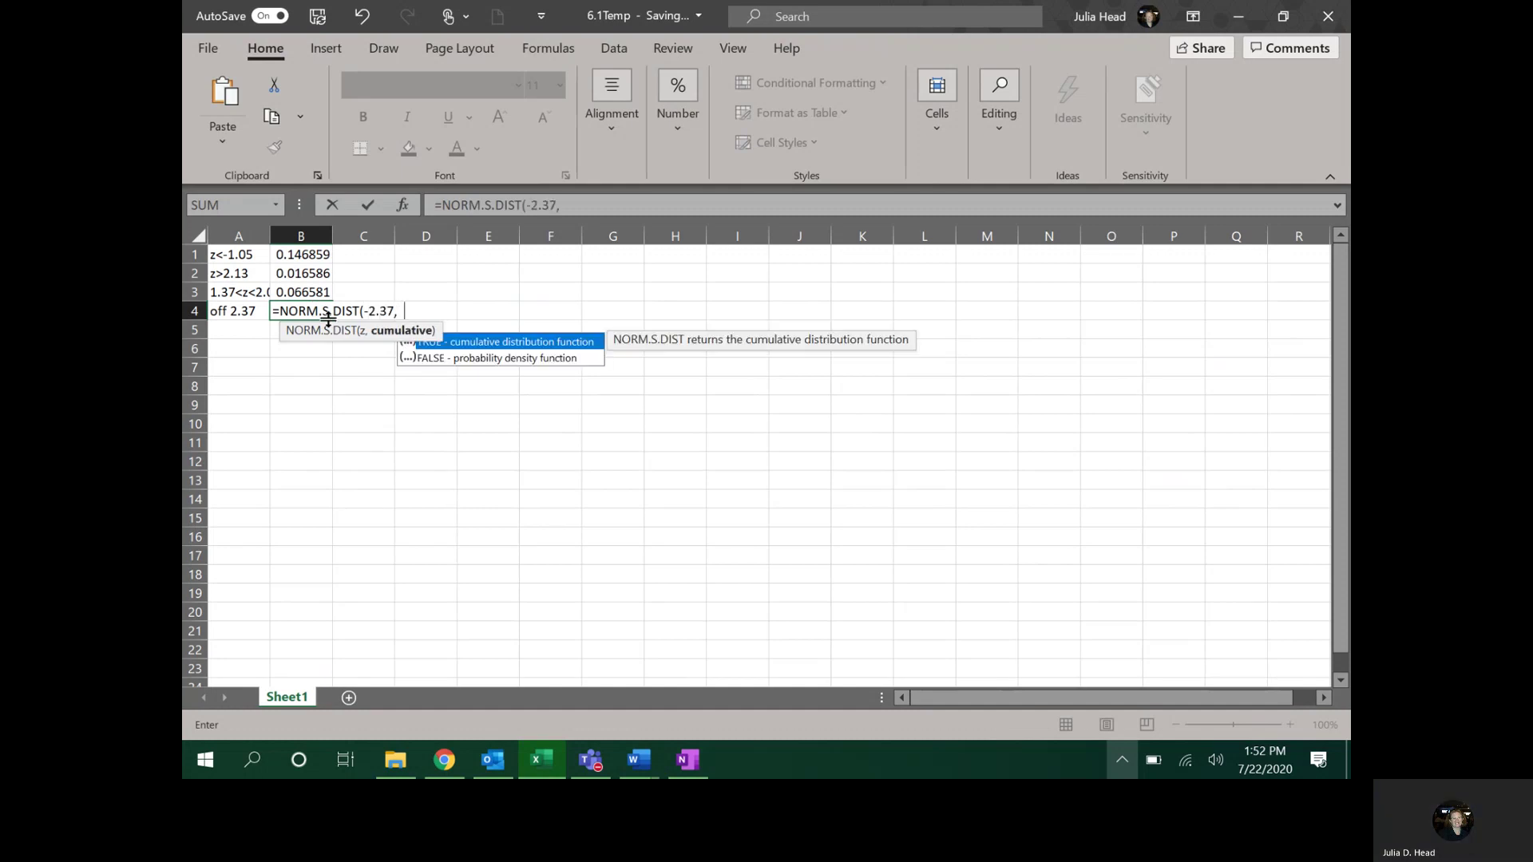
text(TRUE))
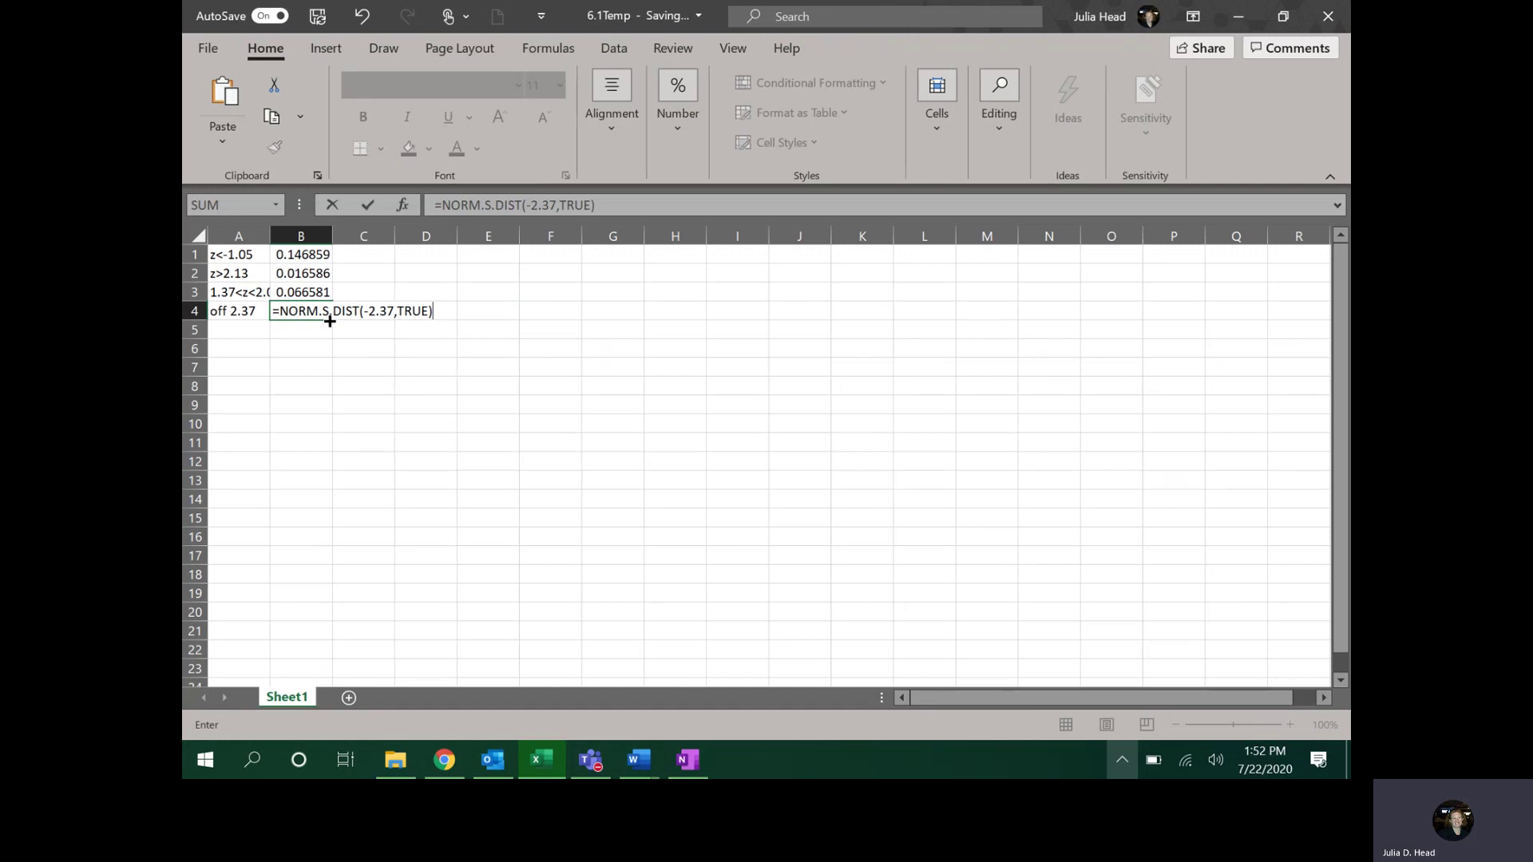
Step: Complete B4's formula by adding the upper-tail term +1-NORM.S.DIST(2.37,TRUE)
text(+1)
text(-)
text(N)
text(ORM.)
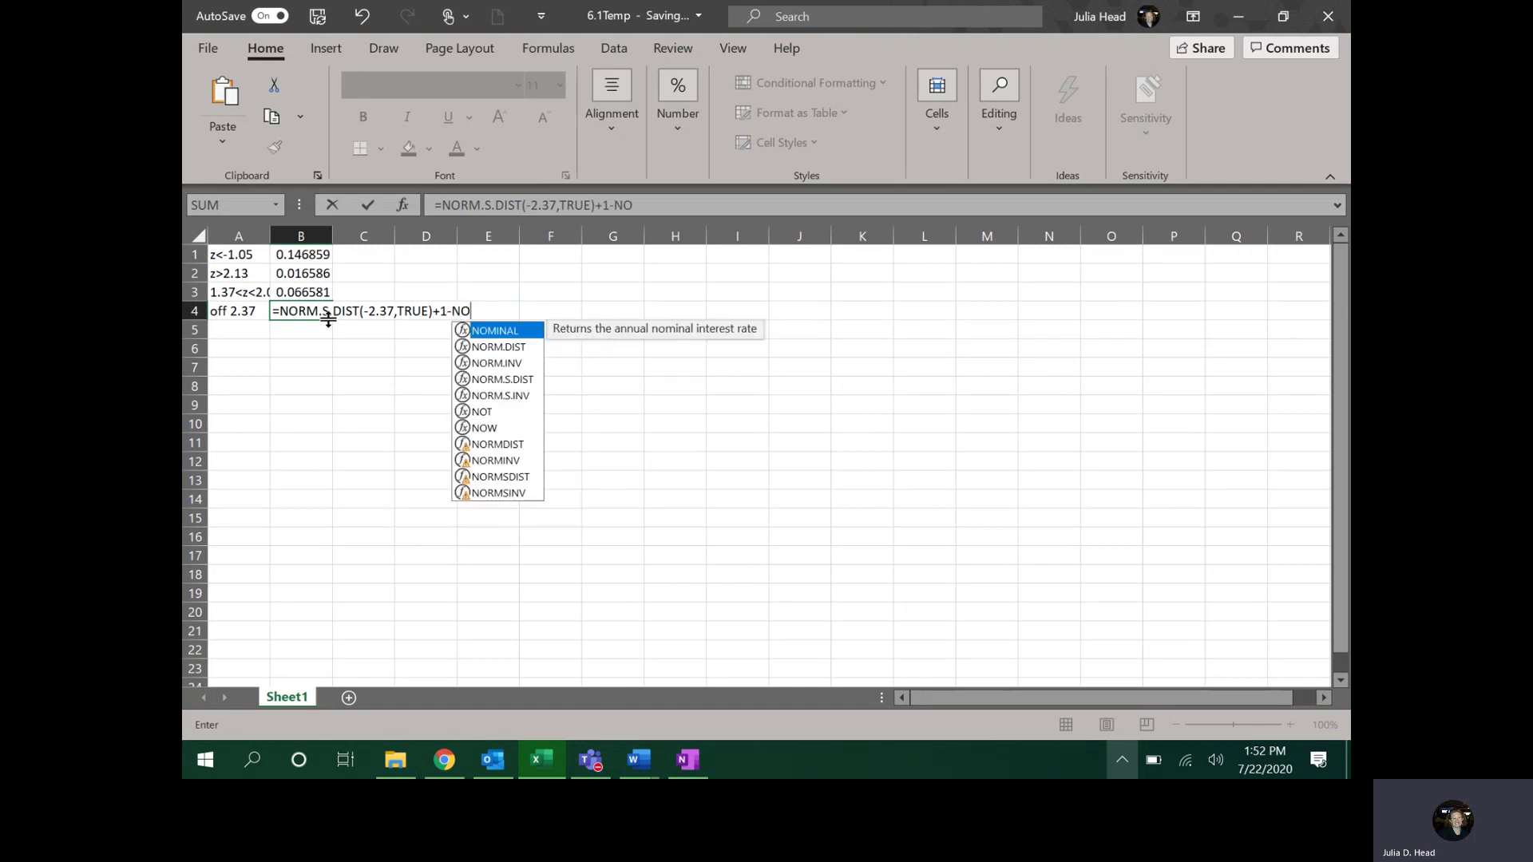
text(S.DIST)
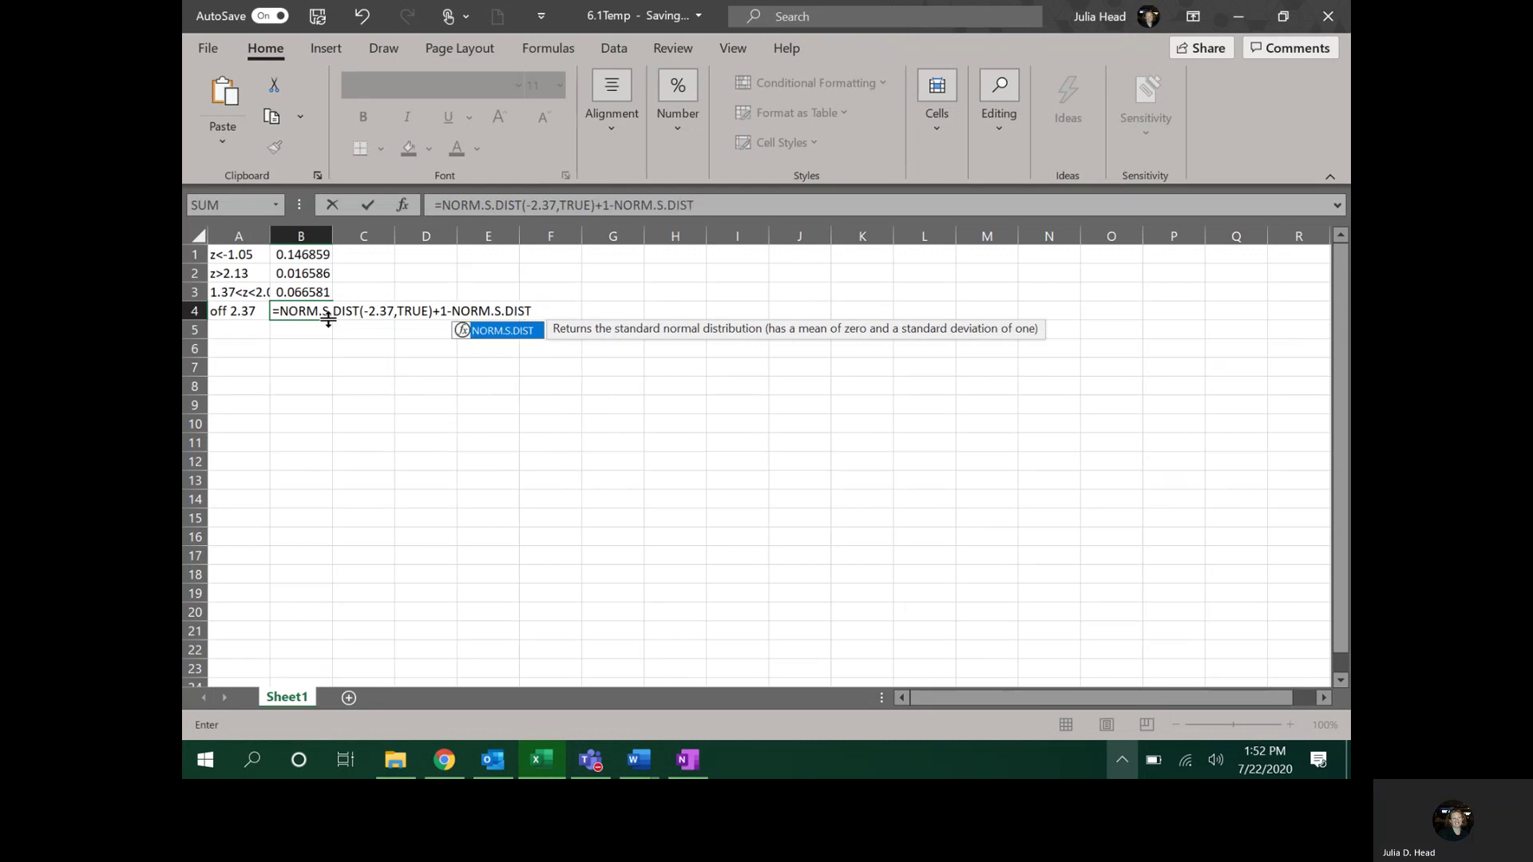
text(()
text(2.37)
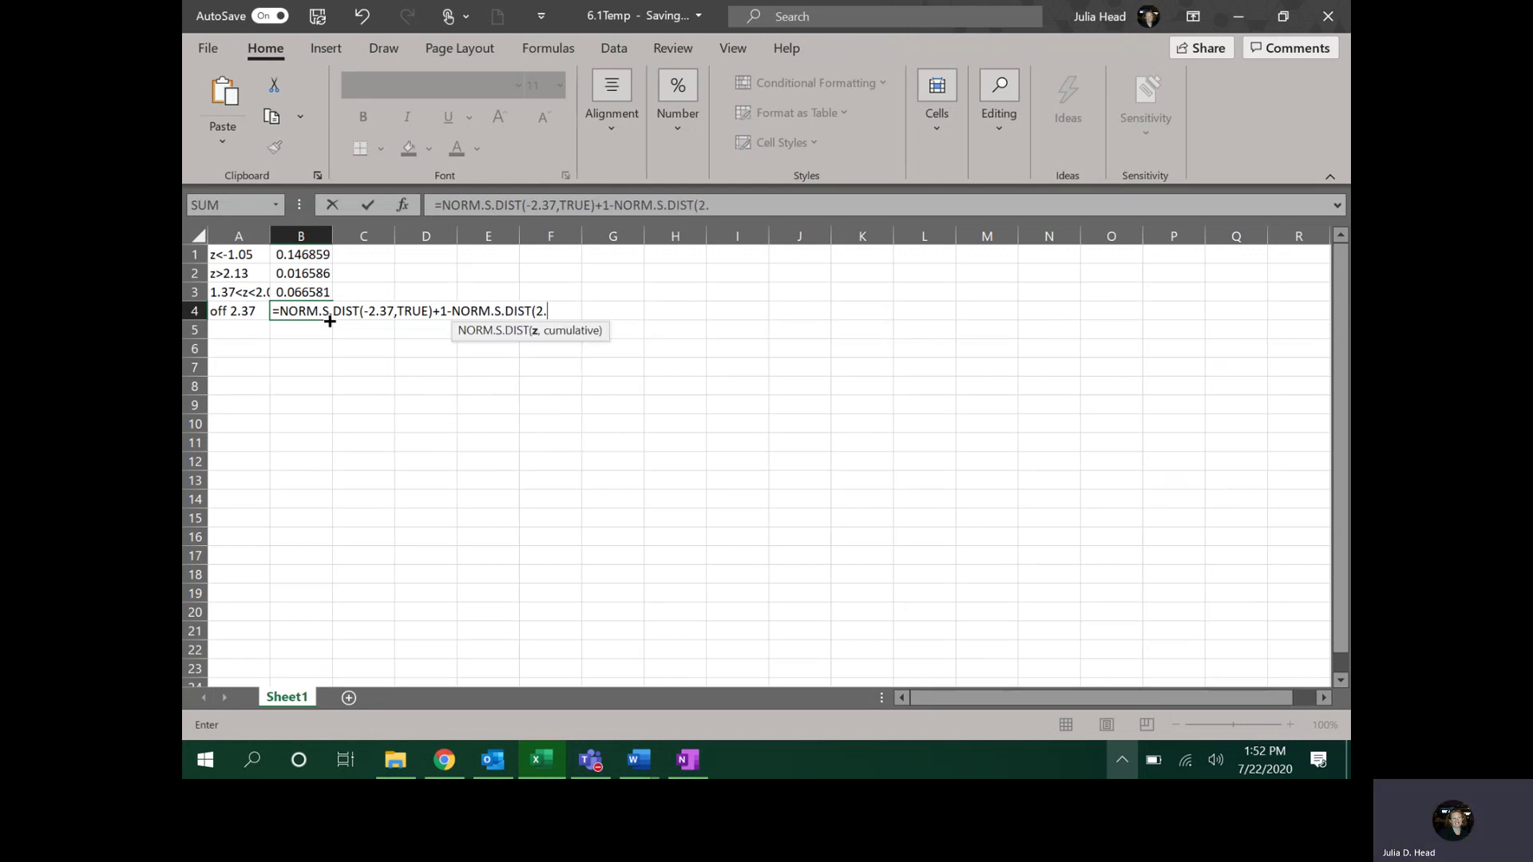
text(,TRUE)
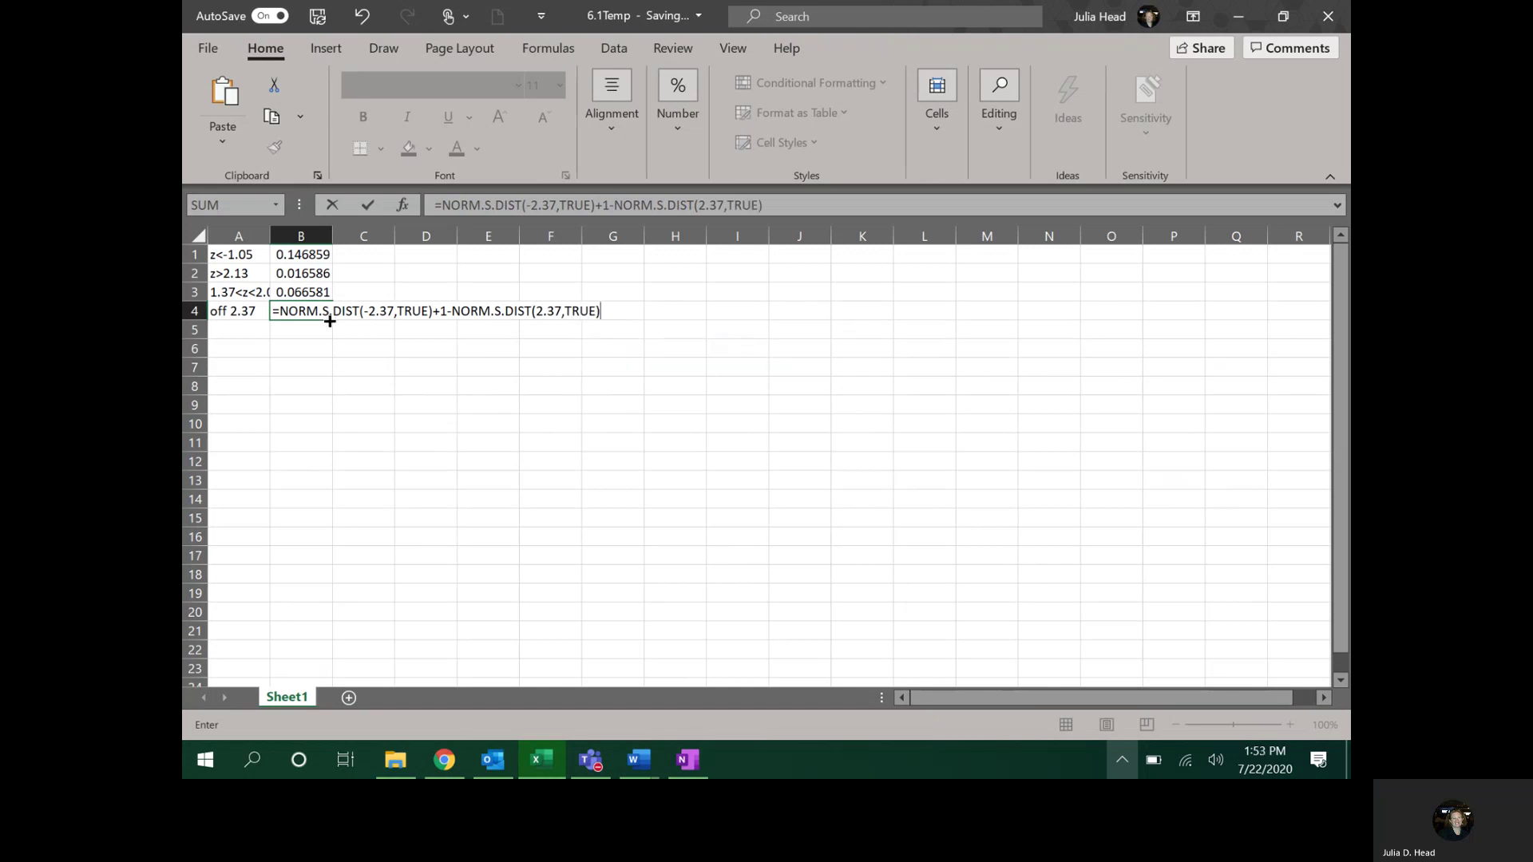
key(Return)
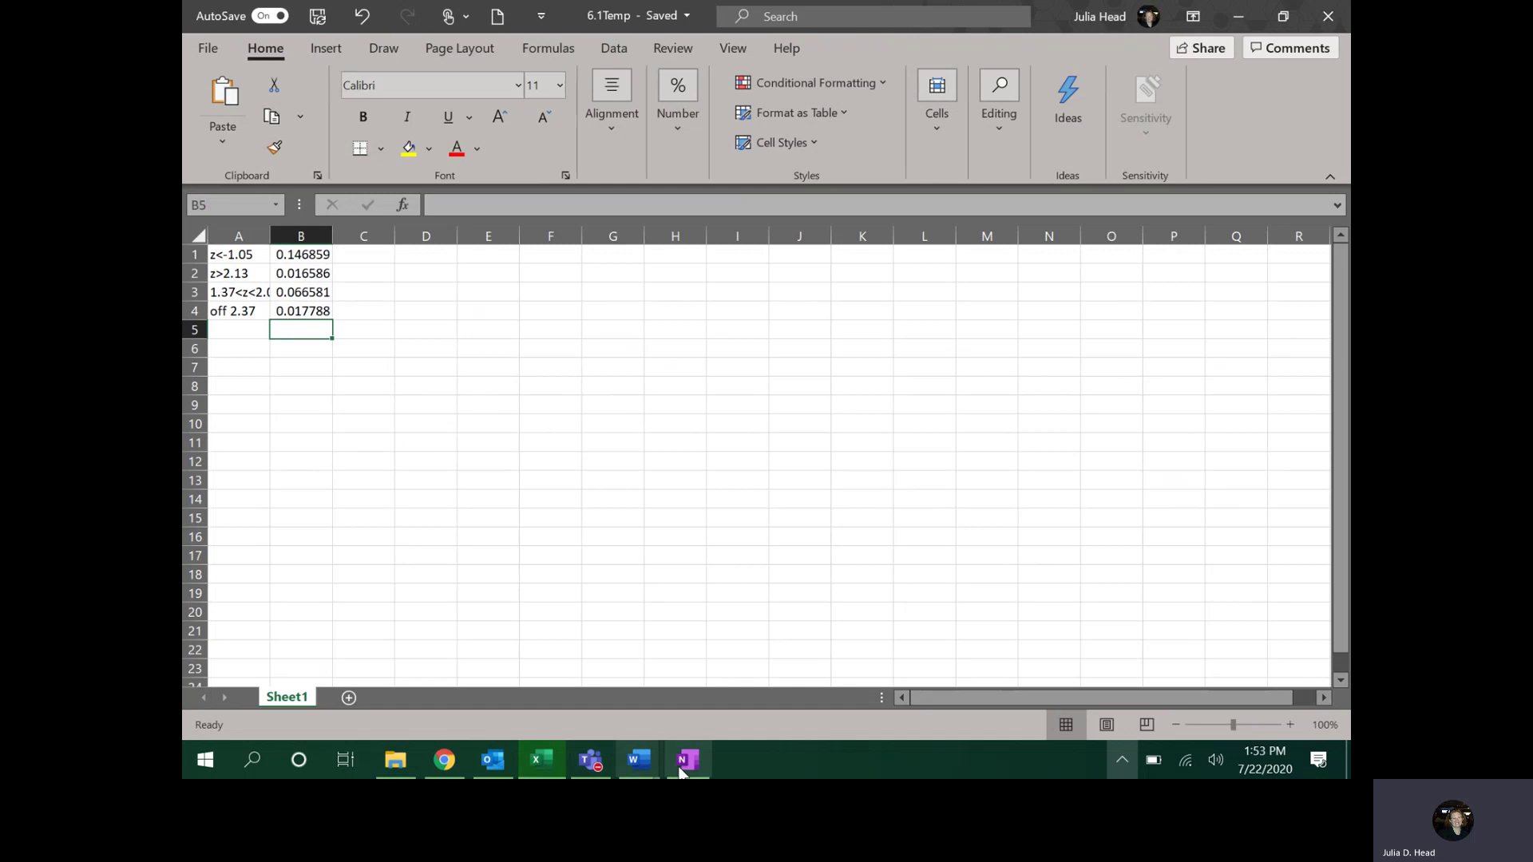
Step: Switch to the OneNote Temperature page and draw a bell curve with a baseline under part (E), marking its centre 0
mouse_move(682, 767)
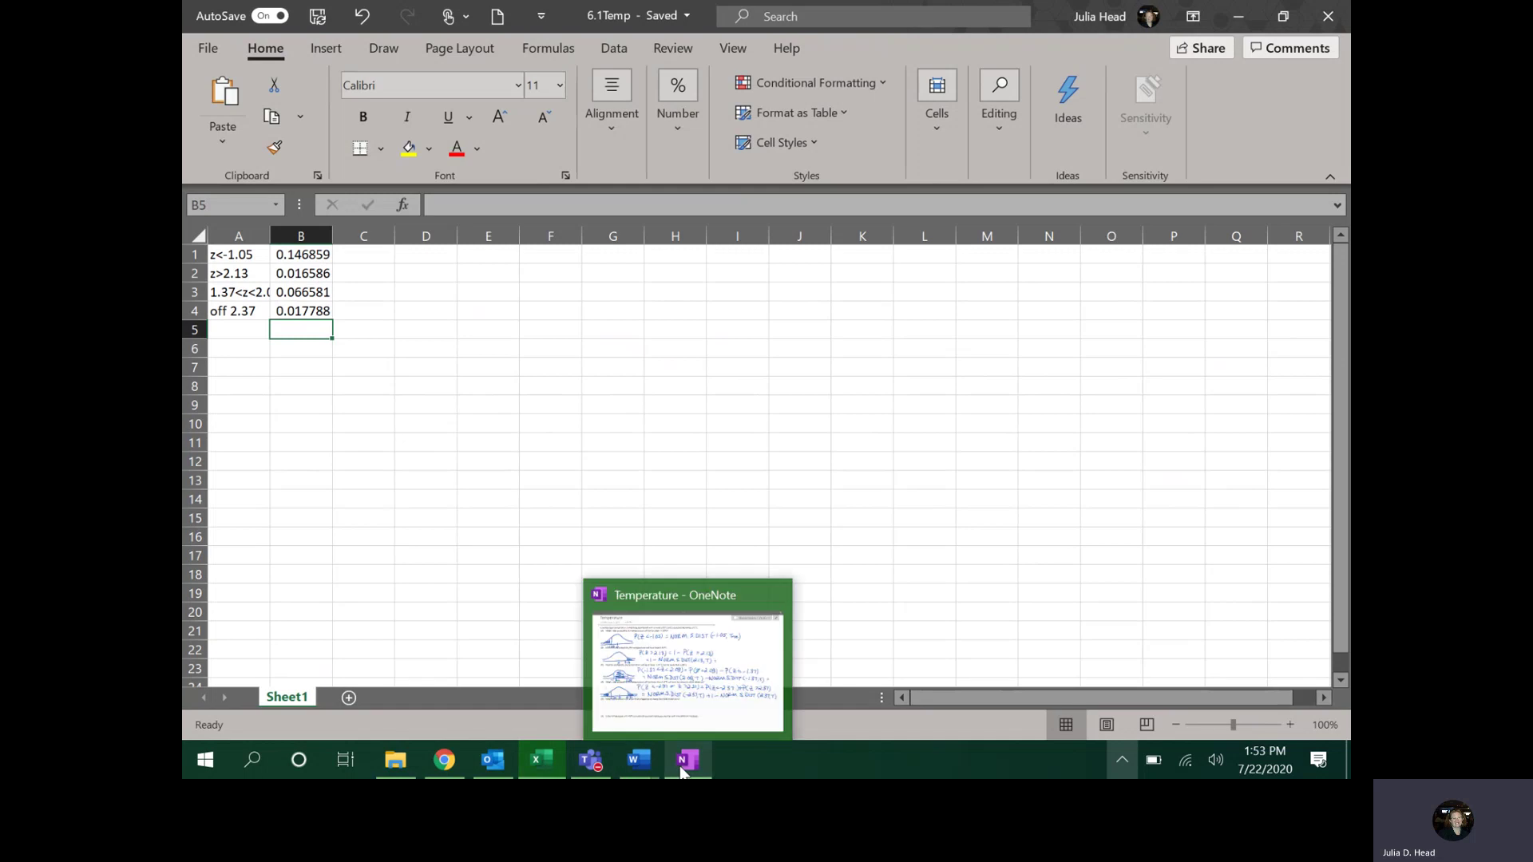
click(687, 680)
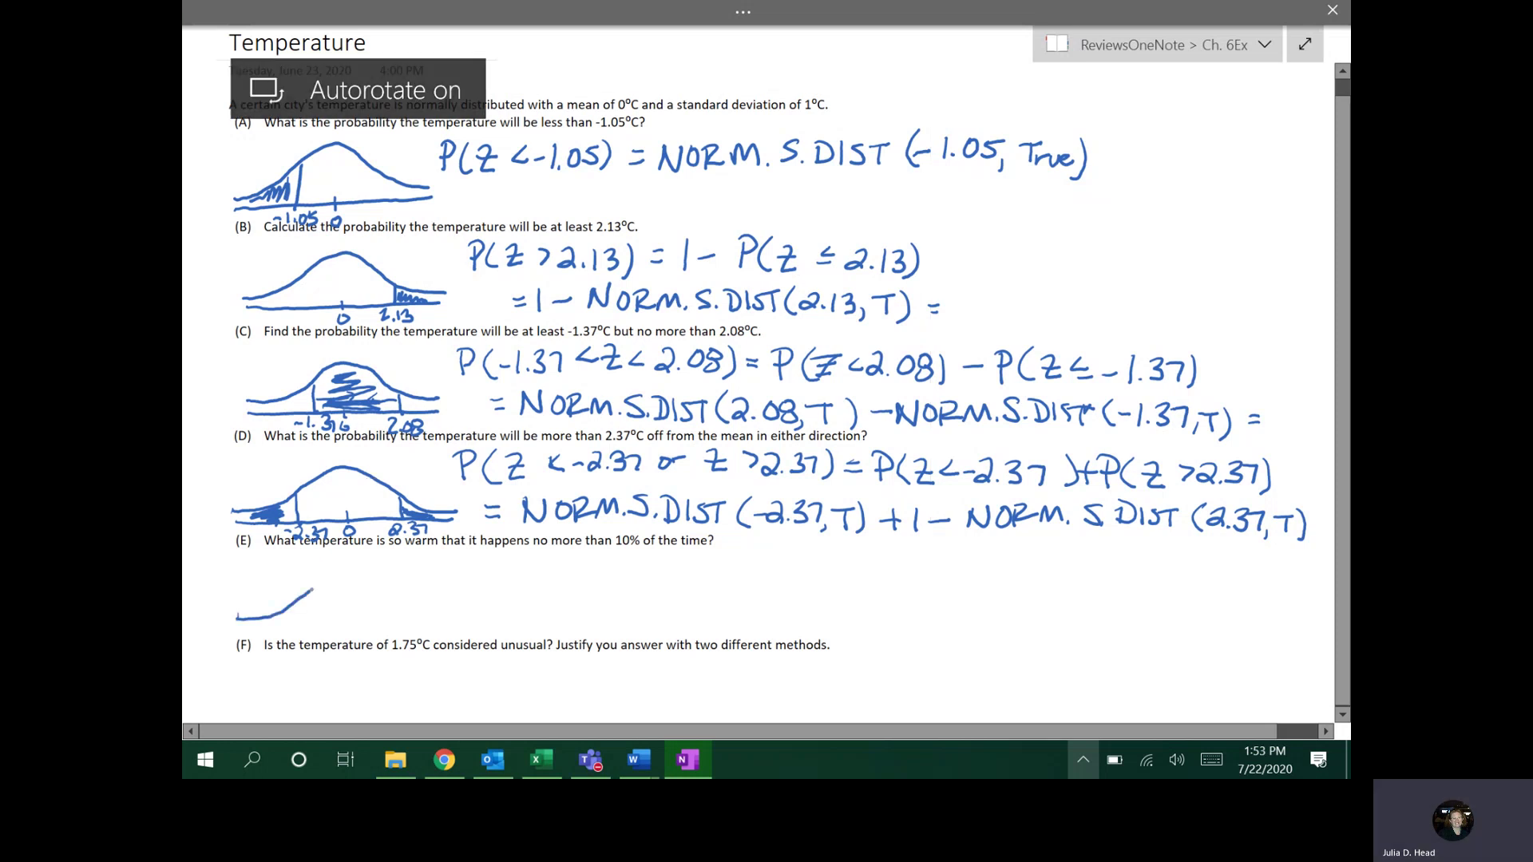
drag(237, 619, 466, 611)
drag(239, 631, 465, 611)
drag(359, 637, 358, 638)
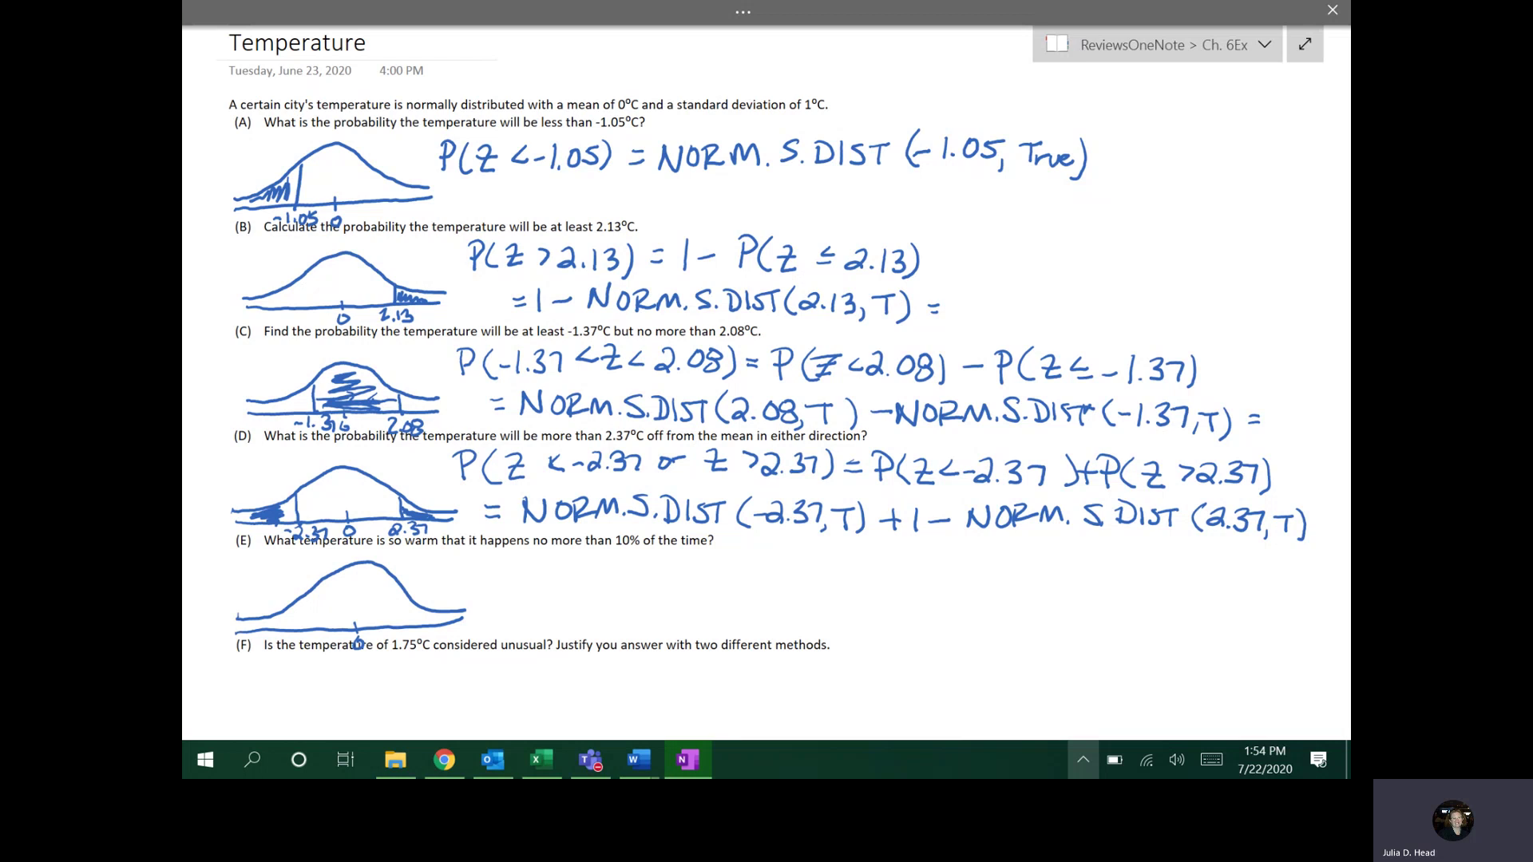
Step: Shade the upper tail of part (E)'s curve, label the areas .1 and .9, and mark the cutoff z
mouse_move(409, 614)
mouse_down()
mouse_move(445, 617)
mouse_move(456, 596)
mouse_up()
click(444, 598)
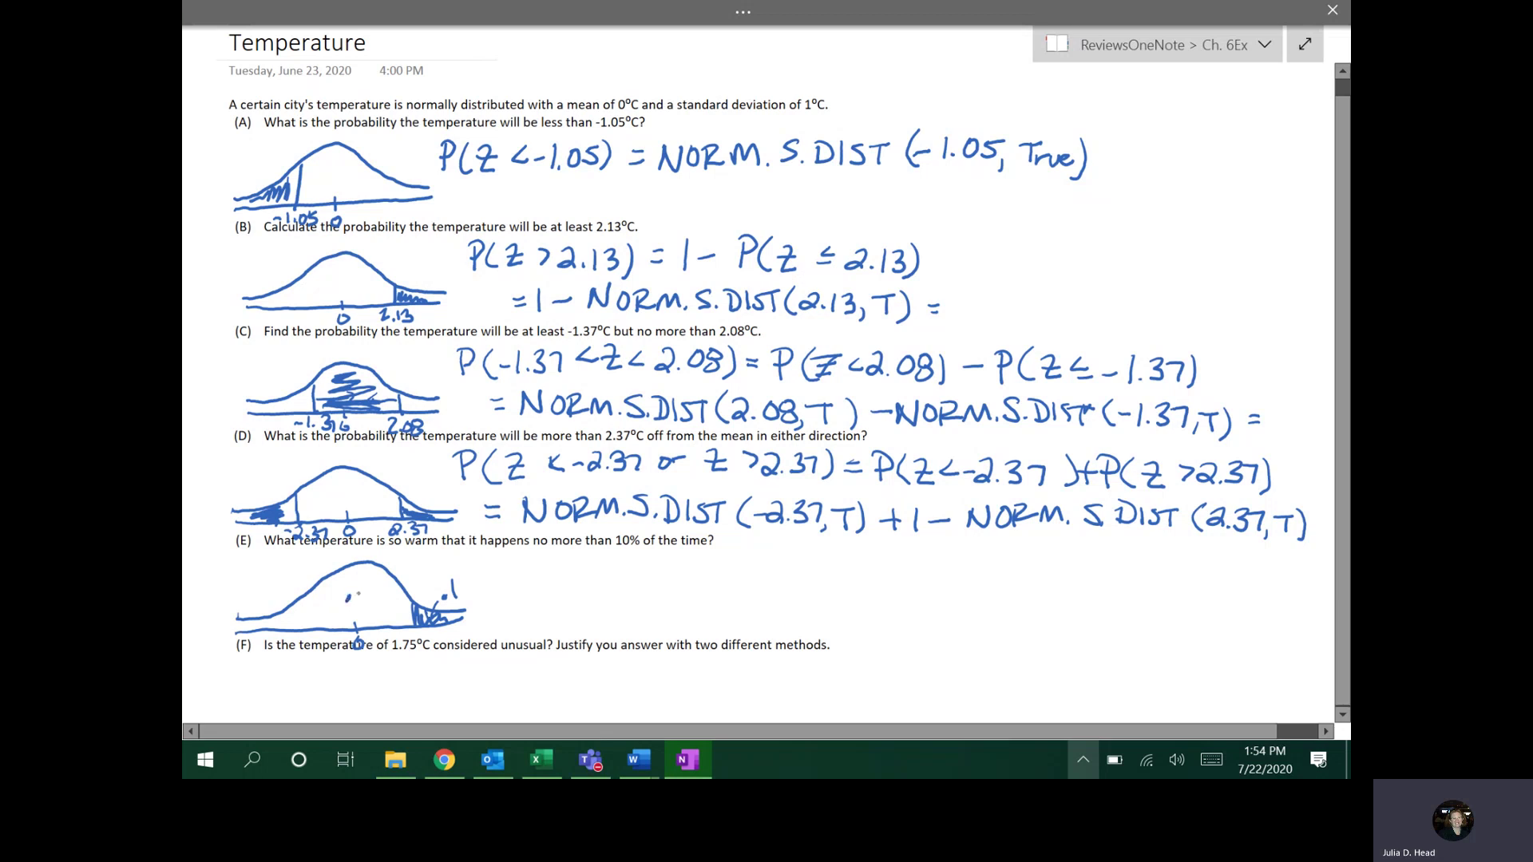
drag(369, 582, 368, 604)
drag(410, 641, 428, 635)
Step: Write the expression z = NORM.S.INV(.9) = beside part (E)'s bell curve
mouse_move(505, 565)
mouse_down()
mouse_move(558, 589)
mouse_move(595, 569)
mouse_up()
drag(601, 591, 627, 590)
mouse_move(625, 587)
mouse_down()
mouse_move(639, 568)
mouse_move(649, 586)
mouse_move(702, 586)
mouse_up()
click(661, 585)
drag(716, 587, 751, 564)
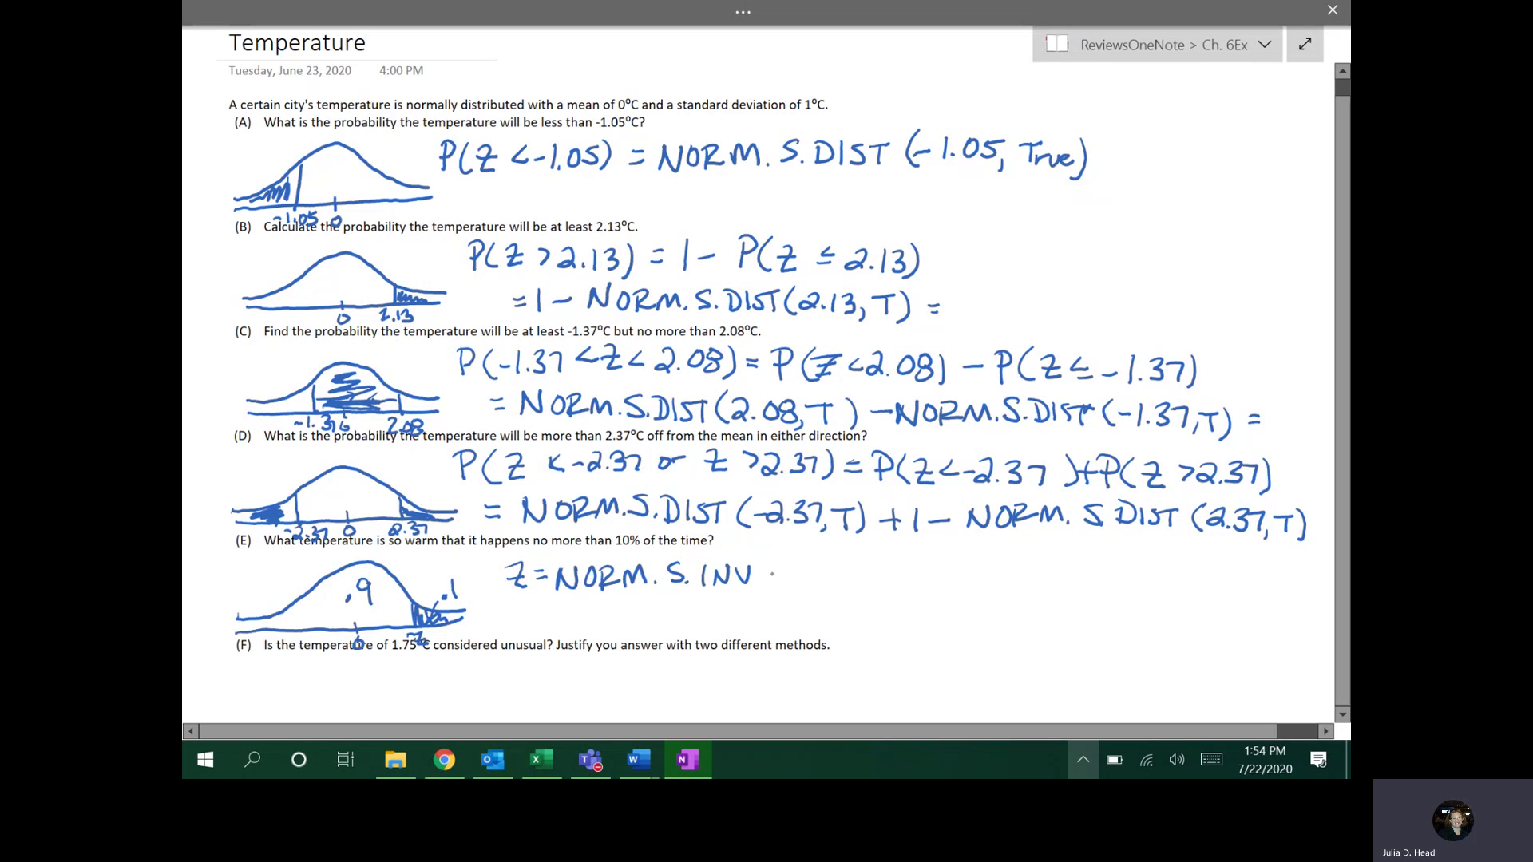
drag(779, 562, 784, 597)
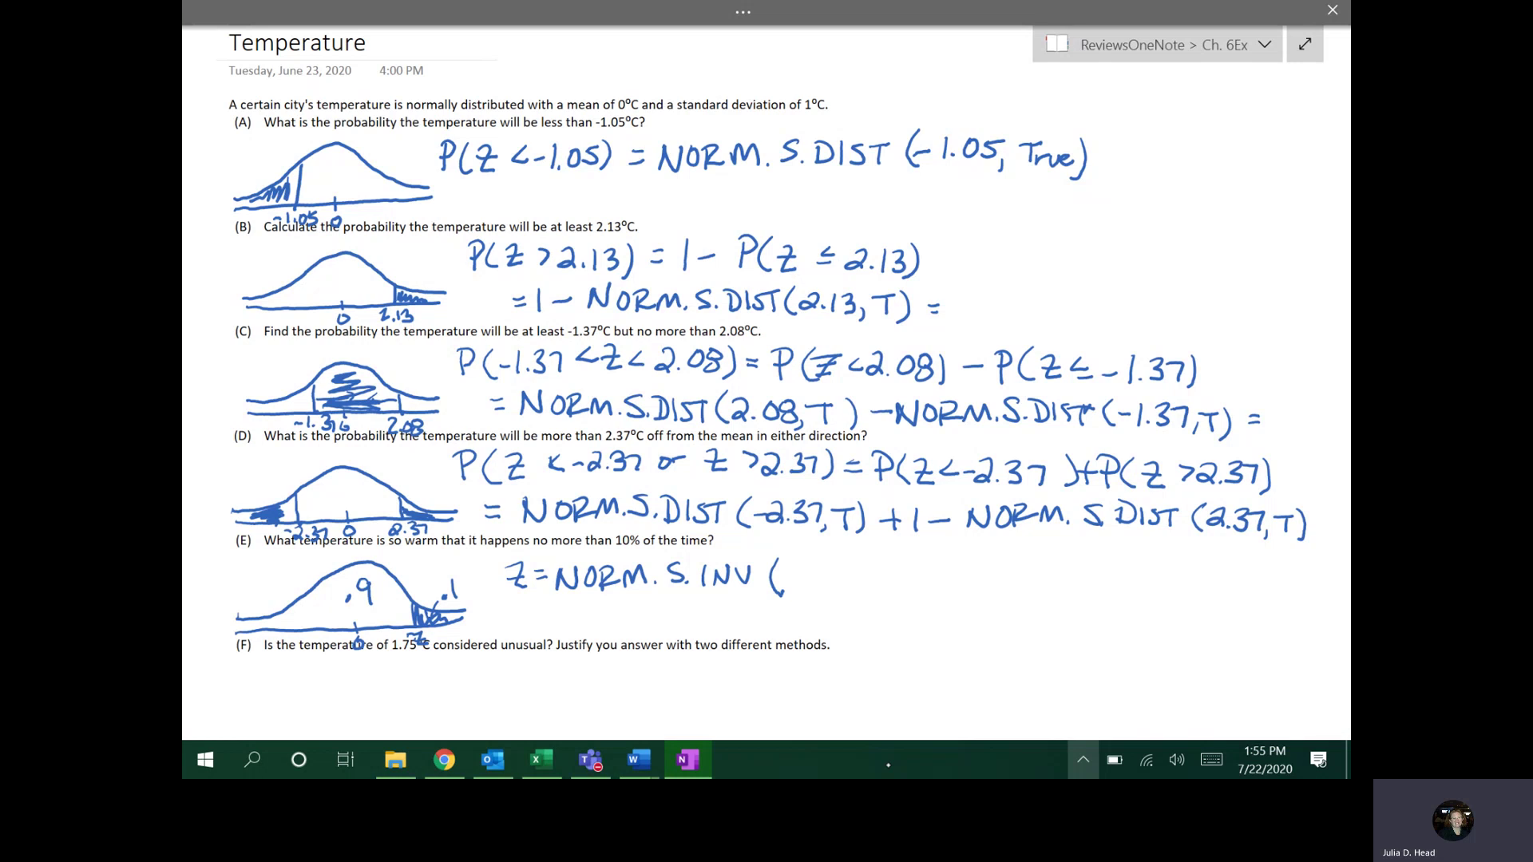
click(800, 577)
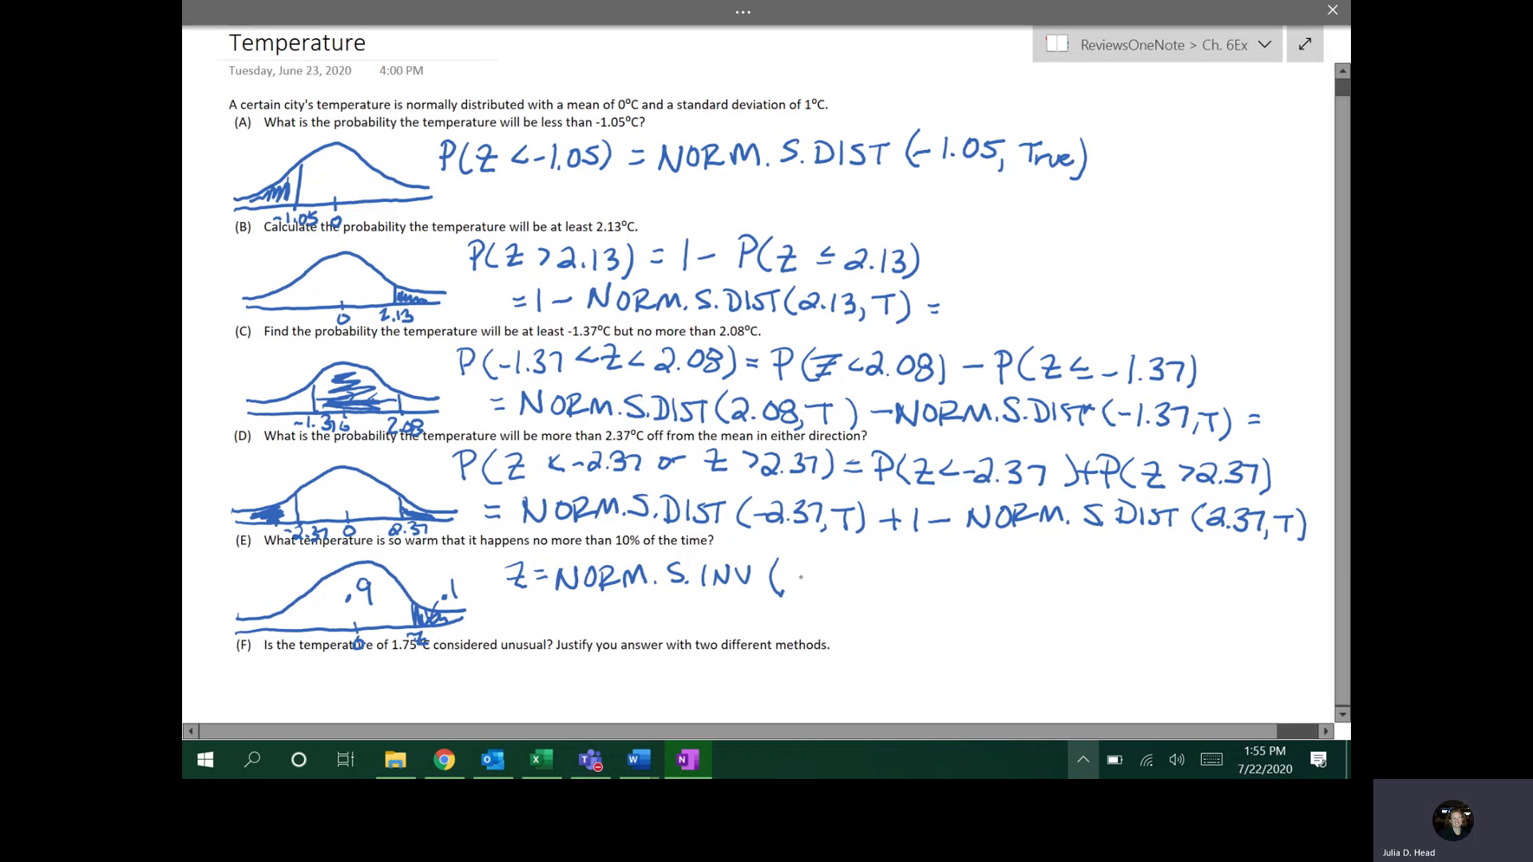
mouse_move(827, 556)
mouse_down()
mouse_move(813, 559)
mouse_move(839, 592)
mouse_move(881, 574)
mouse_up()
click(838, 584)
drag(866, 583, 881, 583)
click(867, 595)
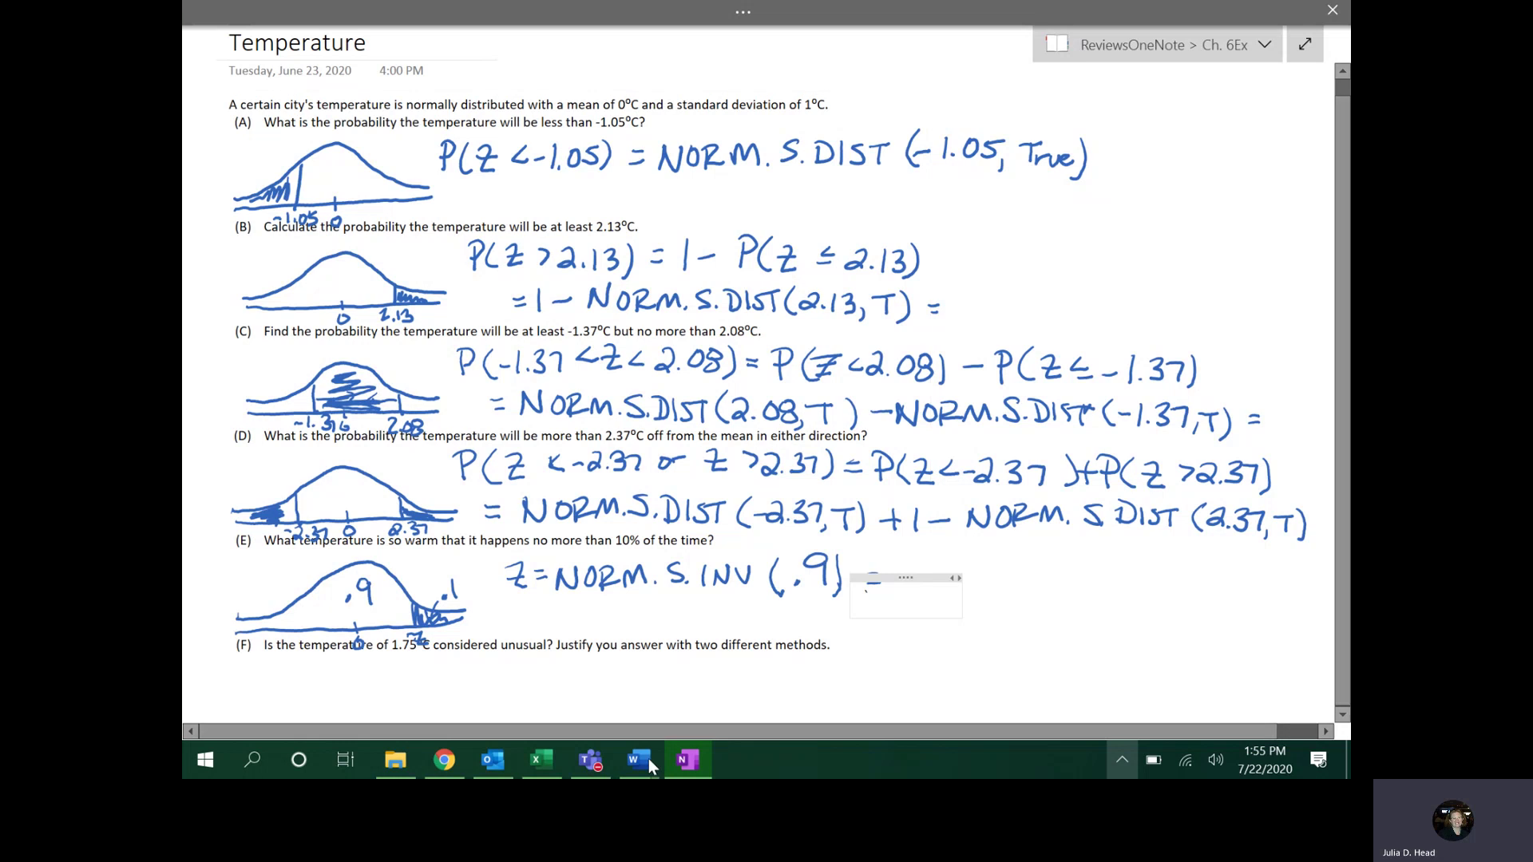
Step: Switch to the 6.1Temp Excel workbook, label cell A5 "top 10%", and enter =NORM.S.INV(0.9) in B5
click(542, 759)
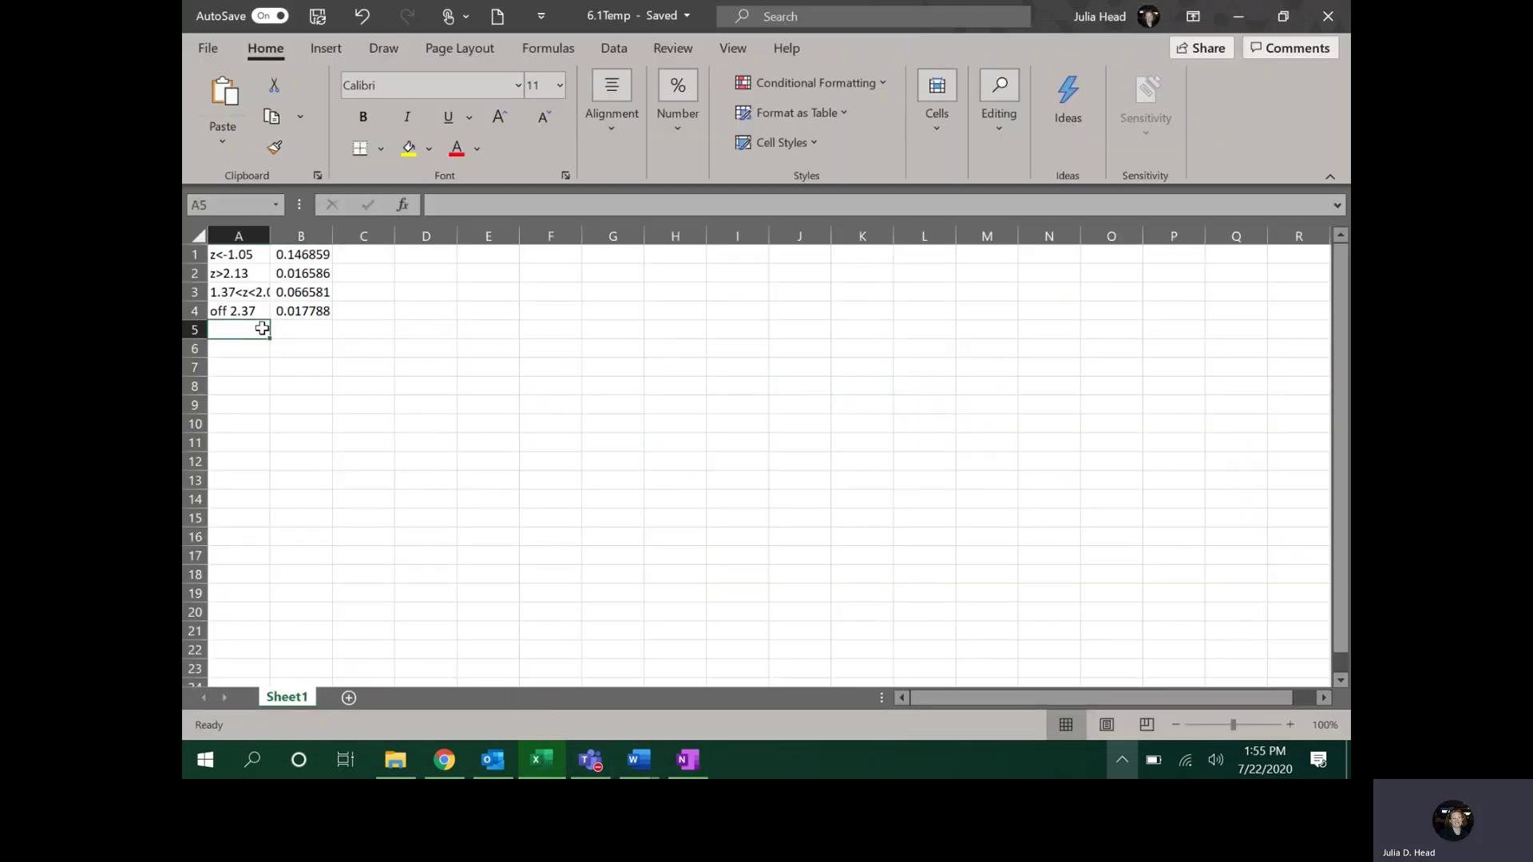
text(top 10%)
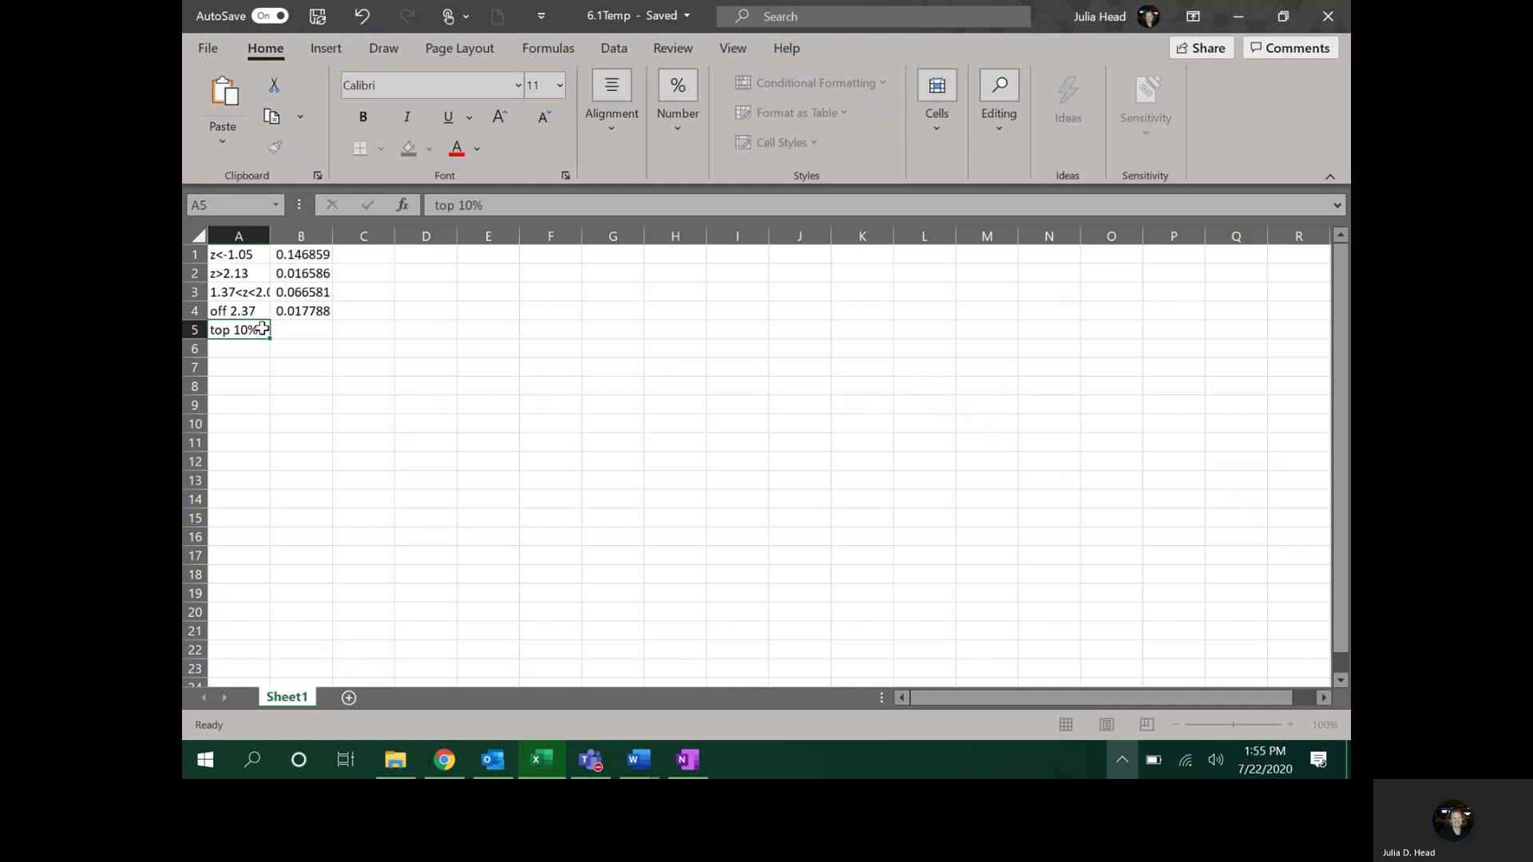
key(Right)
text(=NO)
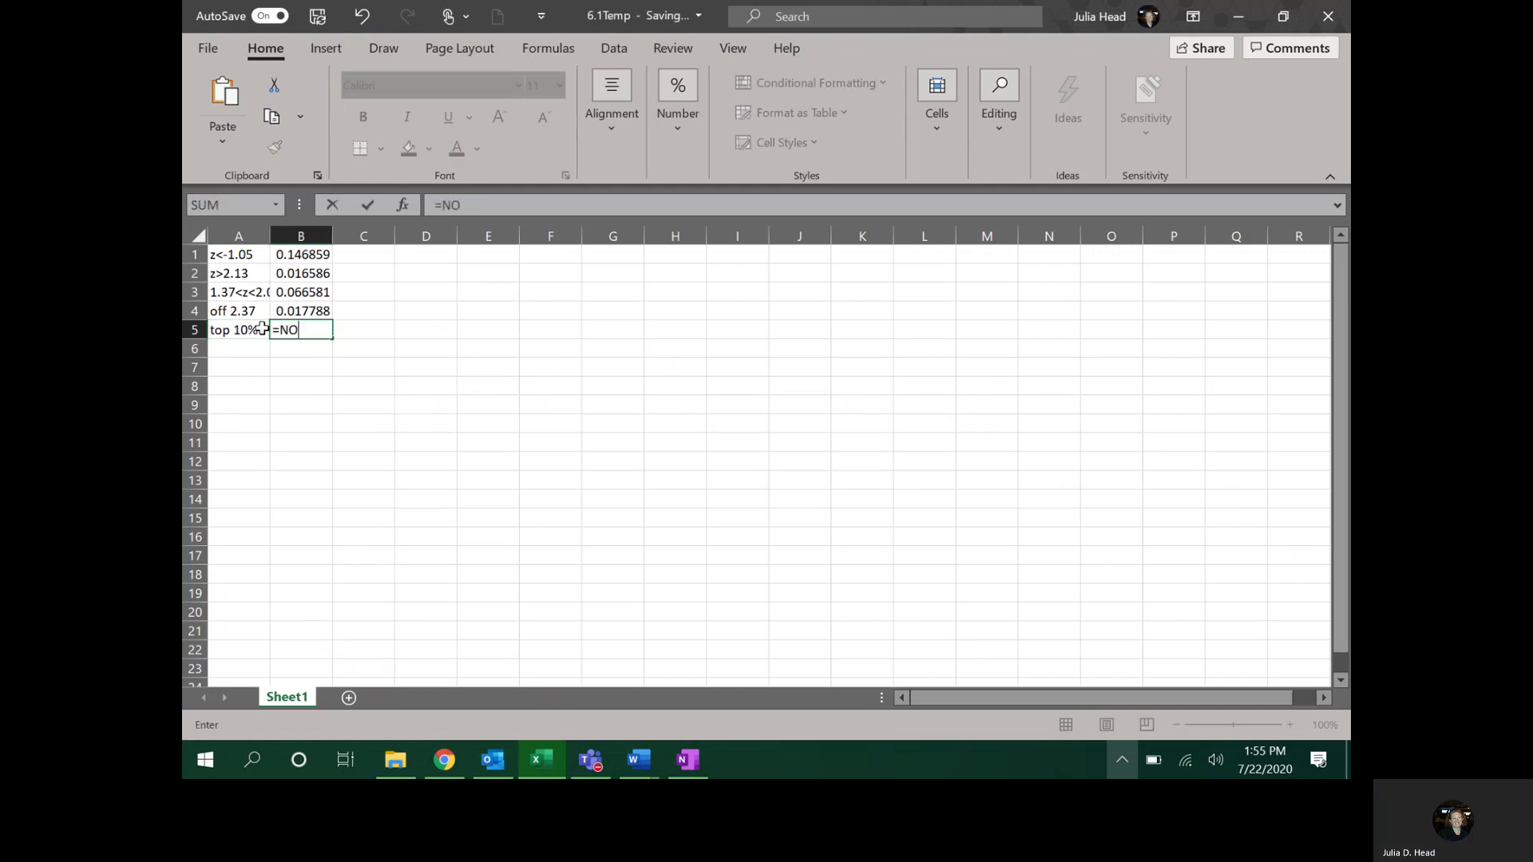
text(R)
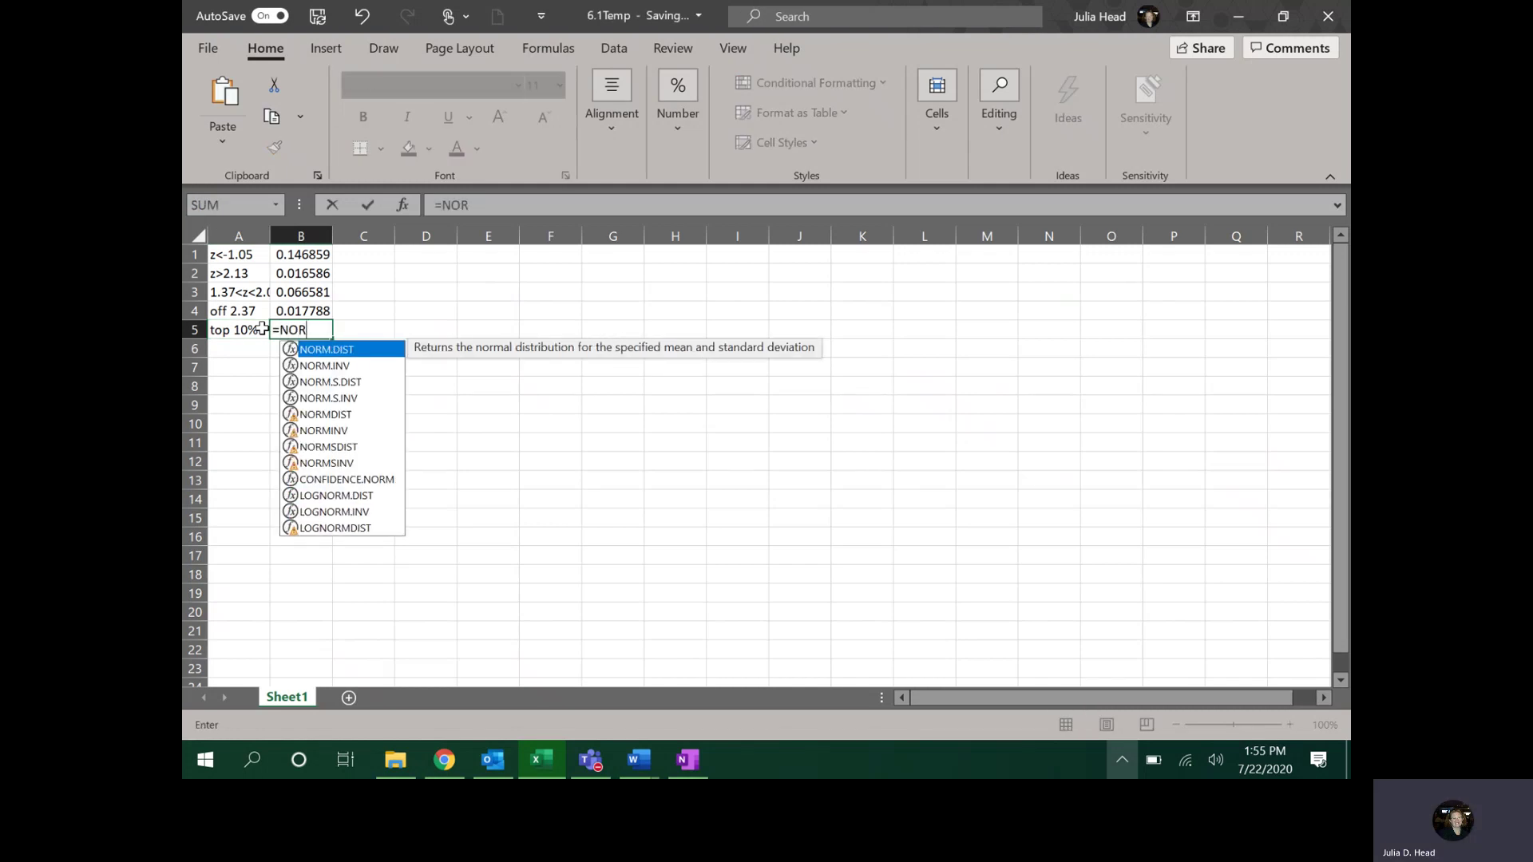
text(M.S.)
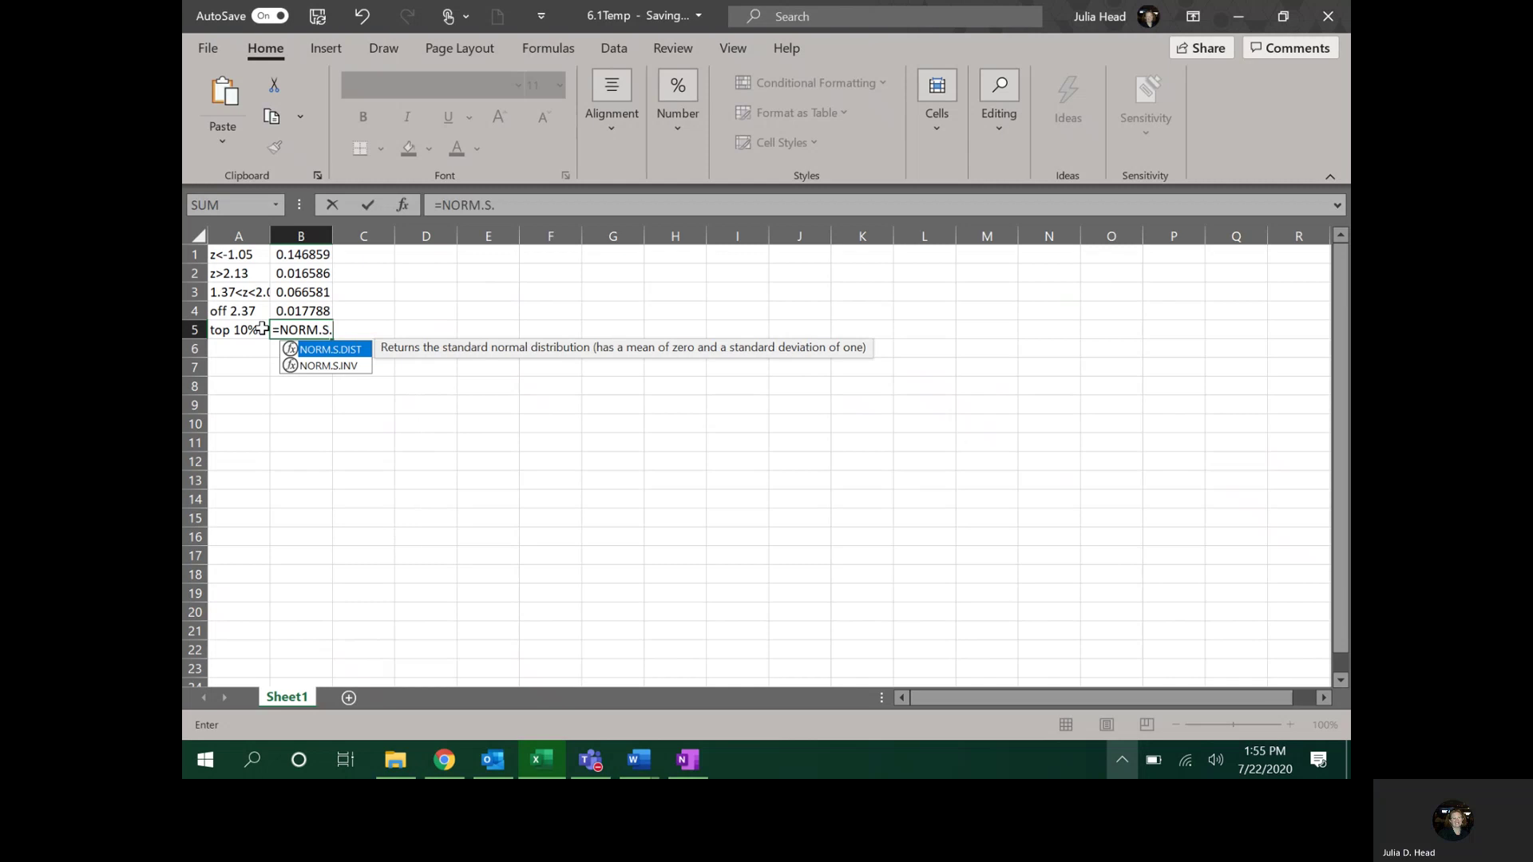
text(INV()
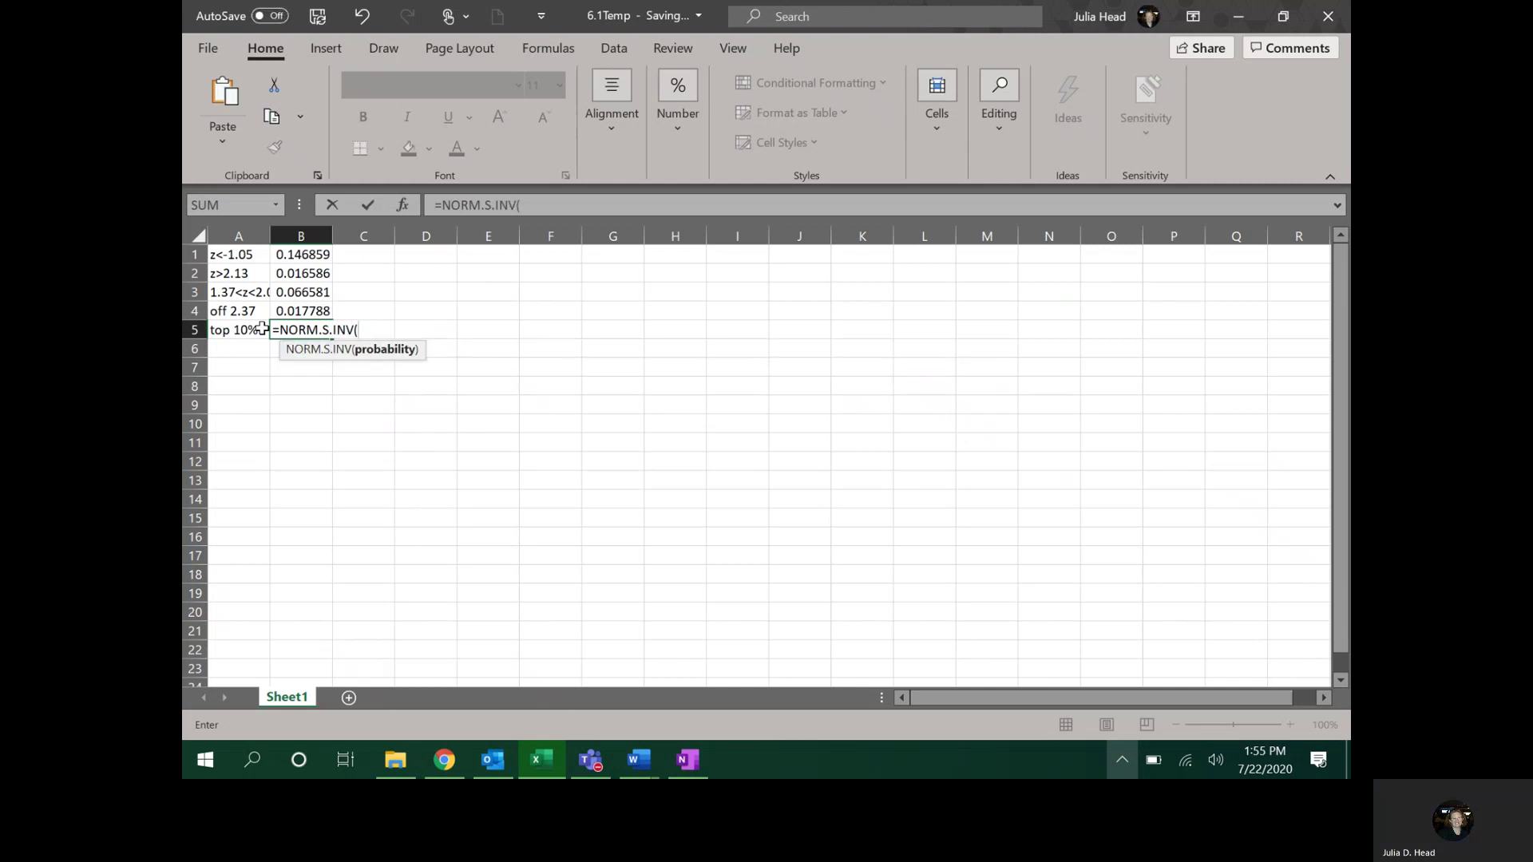
text(0.9))
key(Return)
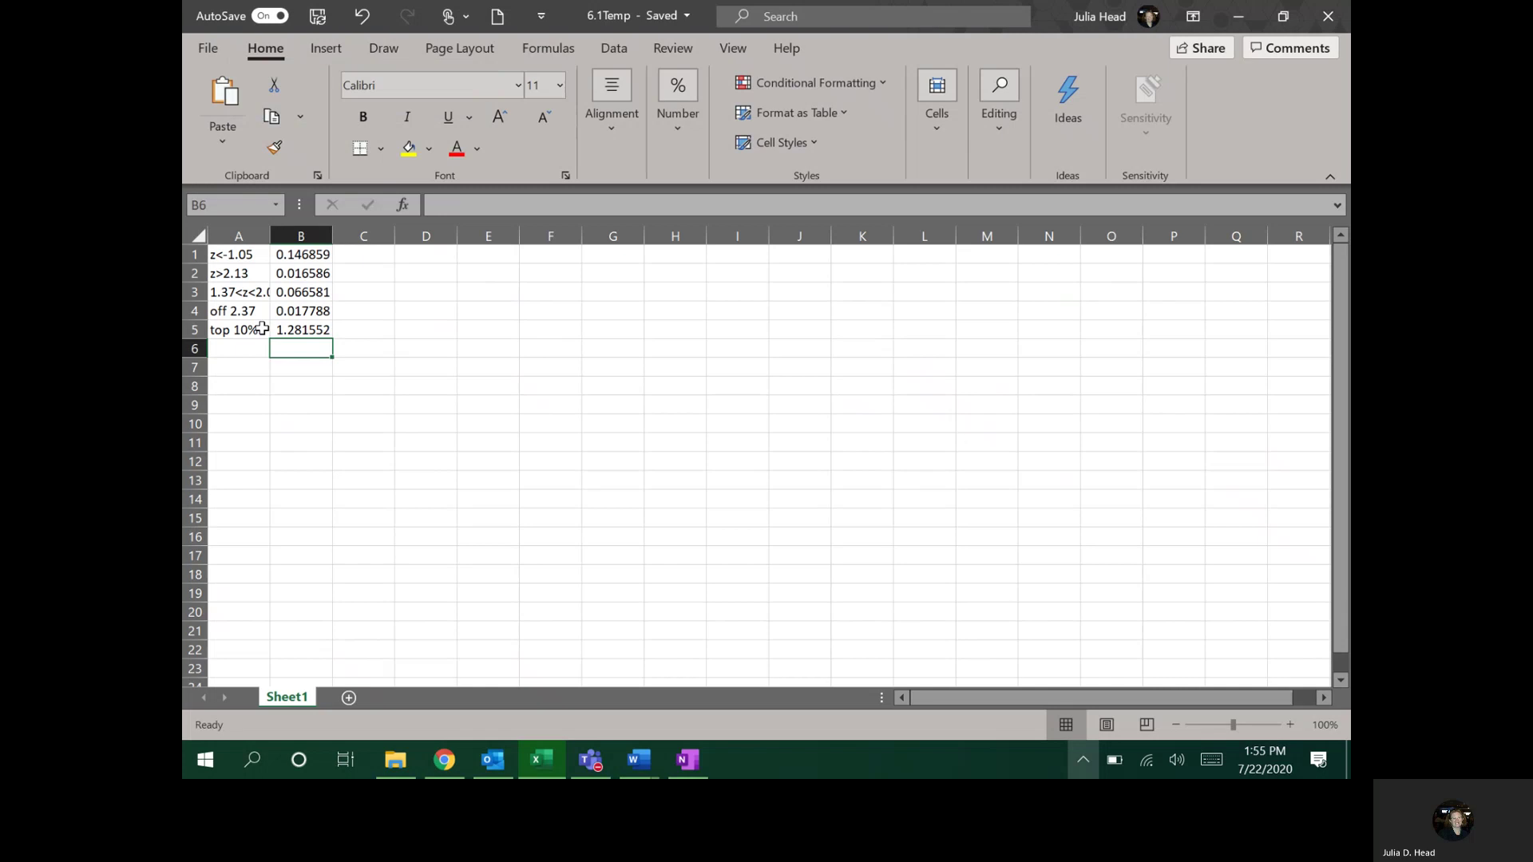
Step: Switch to the OneNote Temperature page and write part (E)'s answer as 1.28°C, with a box around it
key(alt+Tab)
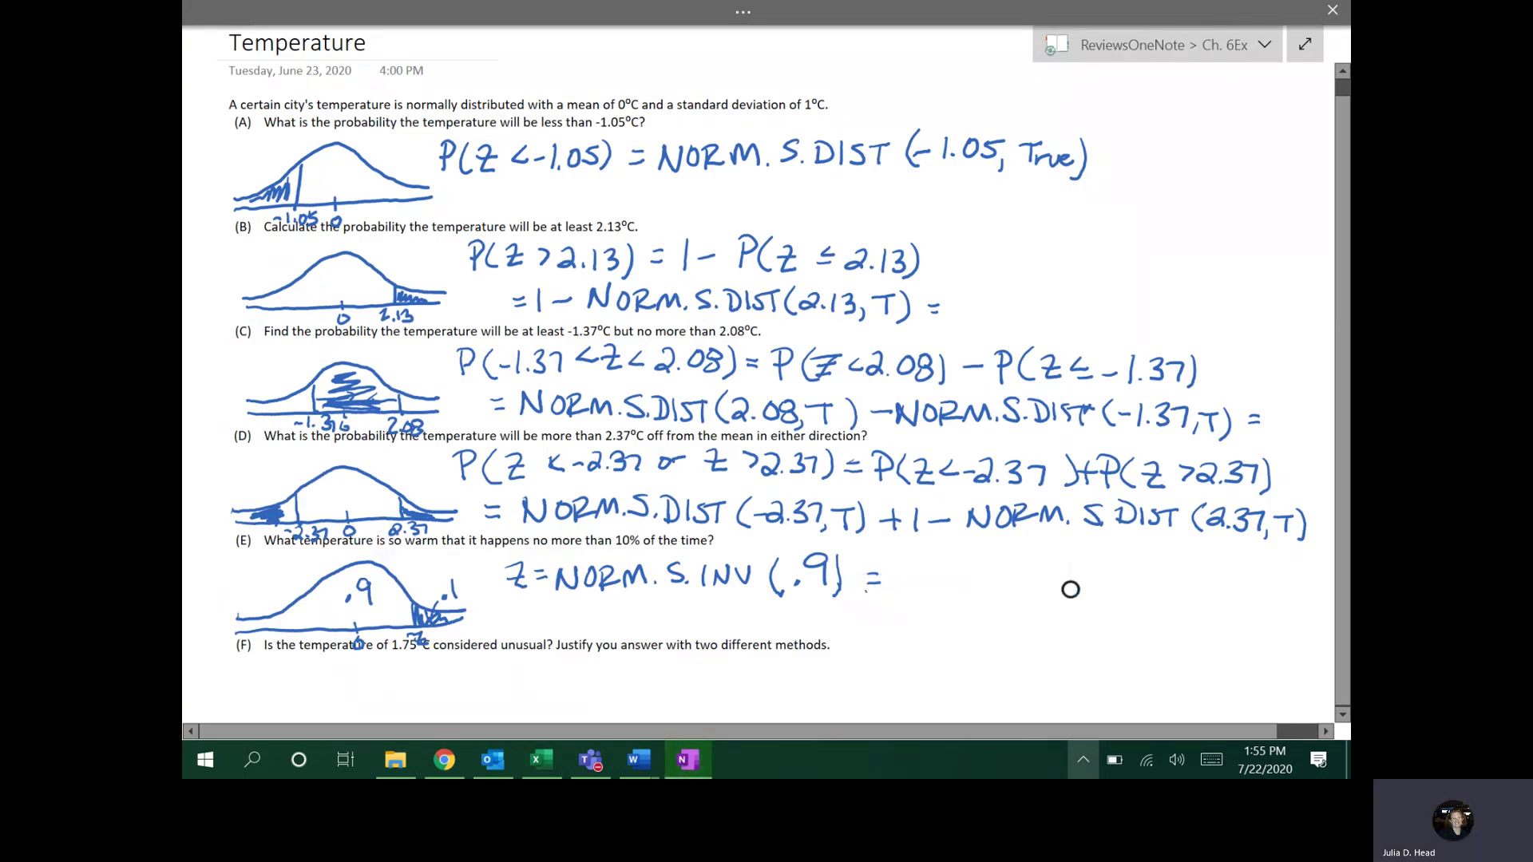
mouse_move(904, 560)
mouse_down()
mouse_move(903, 596)
mouse_move(948, 592)
mouse_move(975, 569)
mouse_up()
click(913, 592)
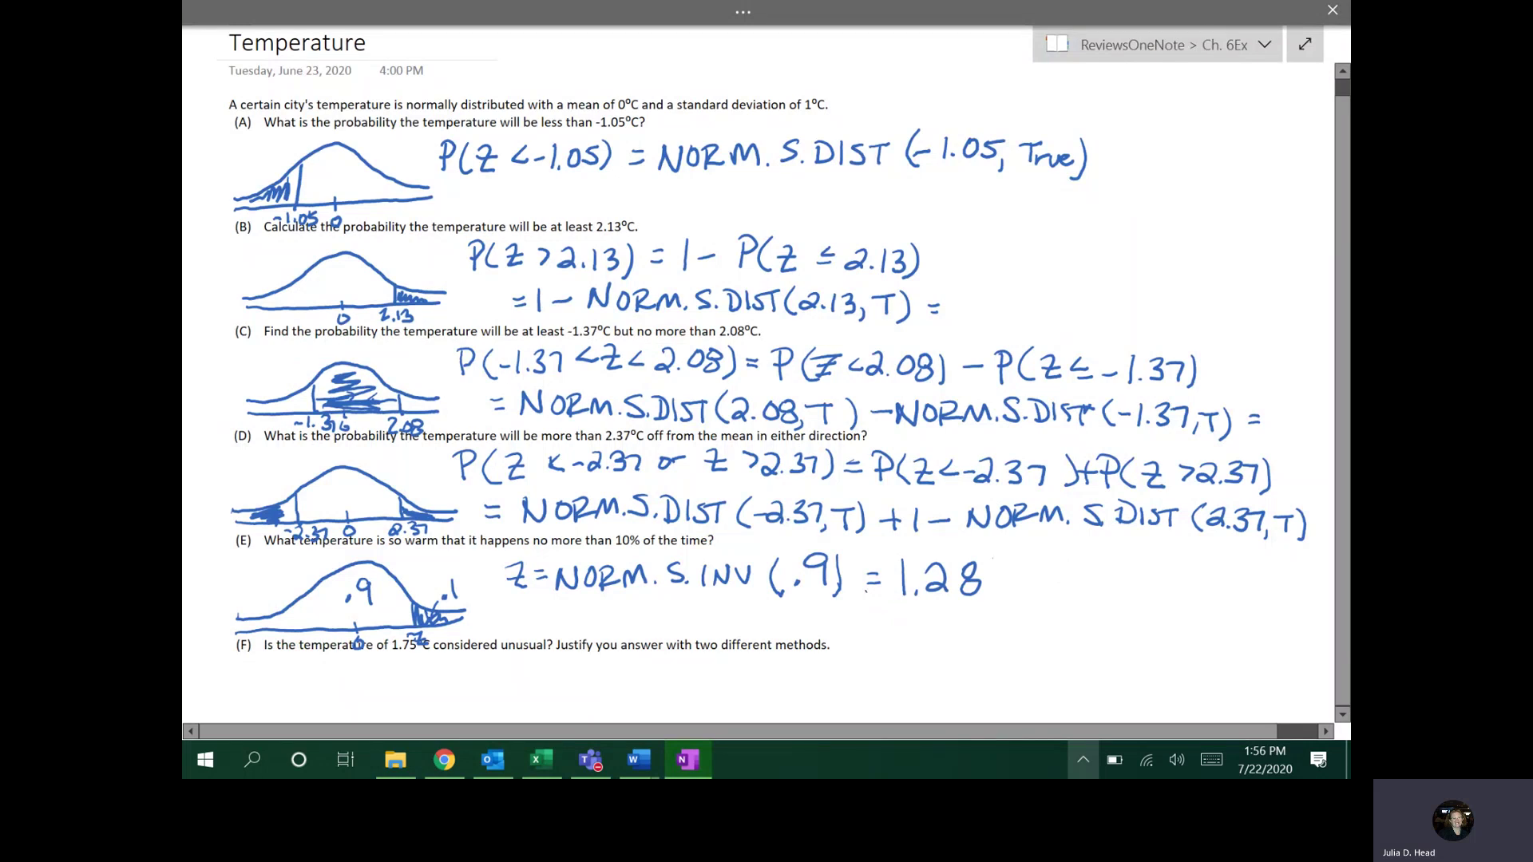
drag(995, 555, 1036, 595)
mouse_move(888, 553)
mouse_down()
mouse_move(903, 611)
mouse_move(918, 543)
mouse_move(900, 549)
mouse_up()
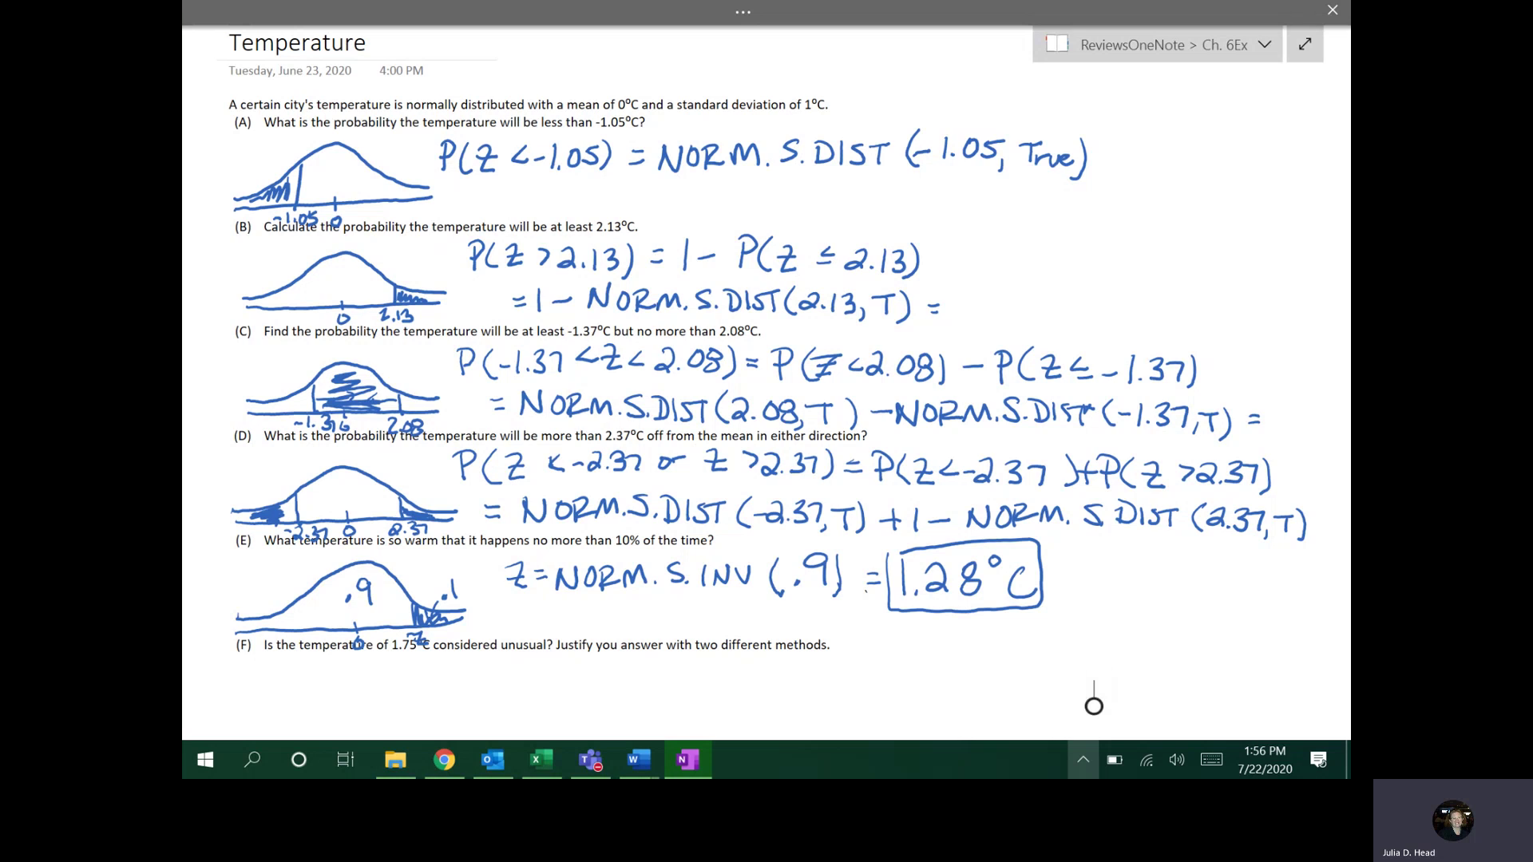
Step: Draw a vertical divider below part (F)'s question and write "unusual P < .05" beside the question
drag(1094, 706, 1094, 680)
scroll(1094, 656, down, 1)
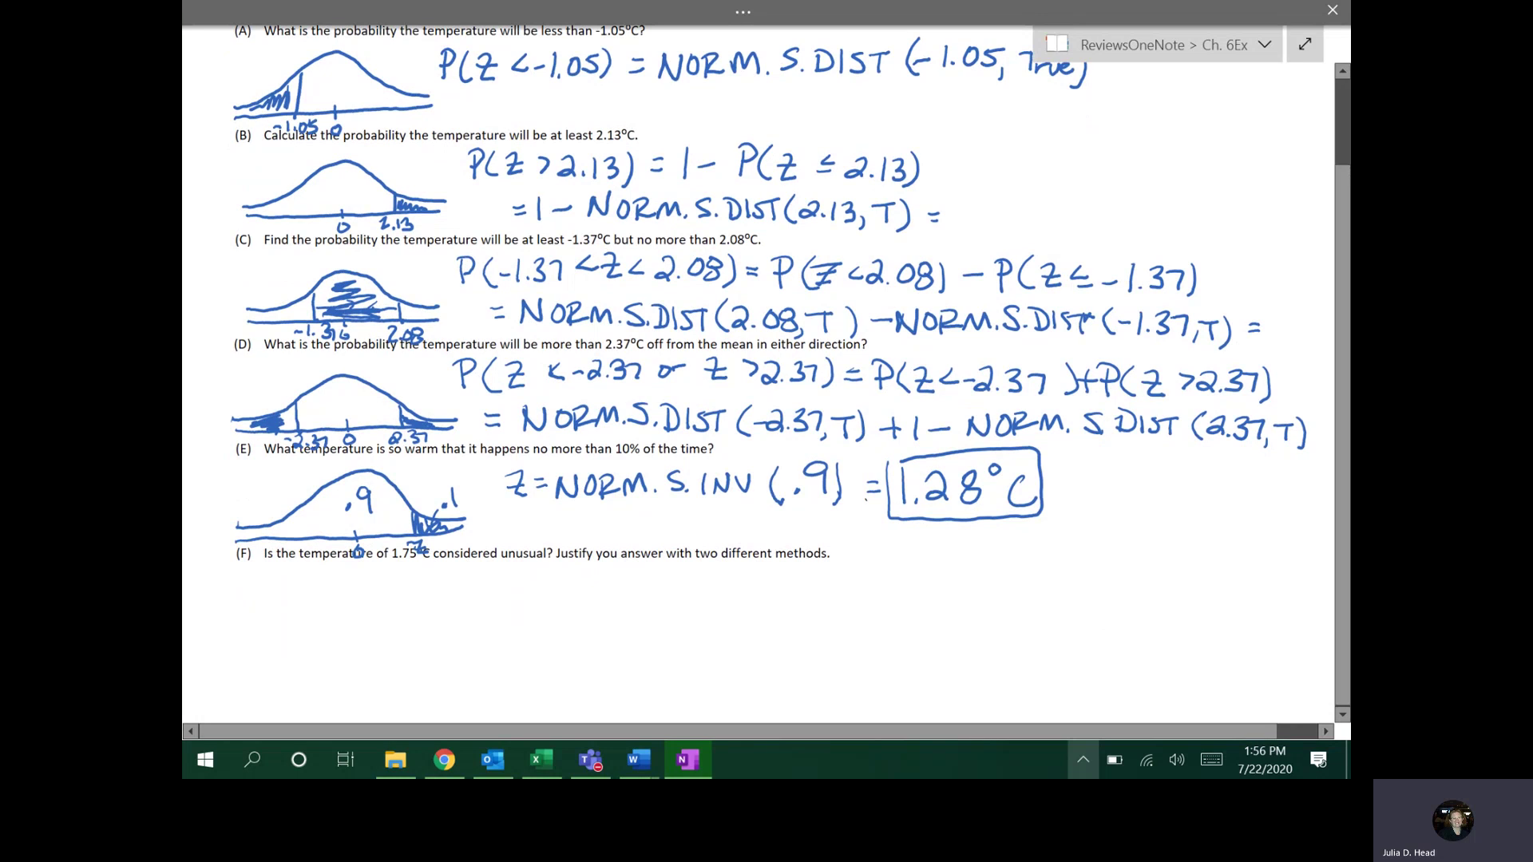
scroll(791, 365, down, 2)
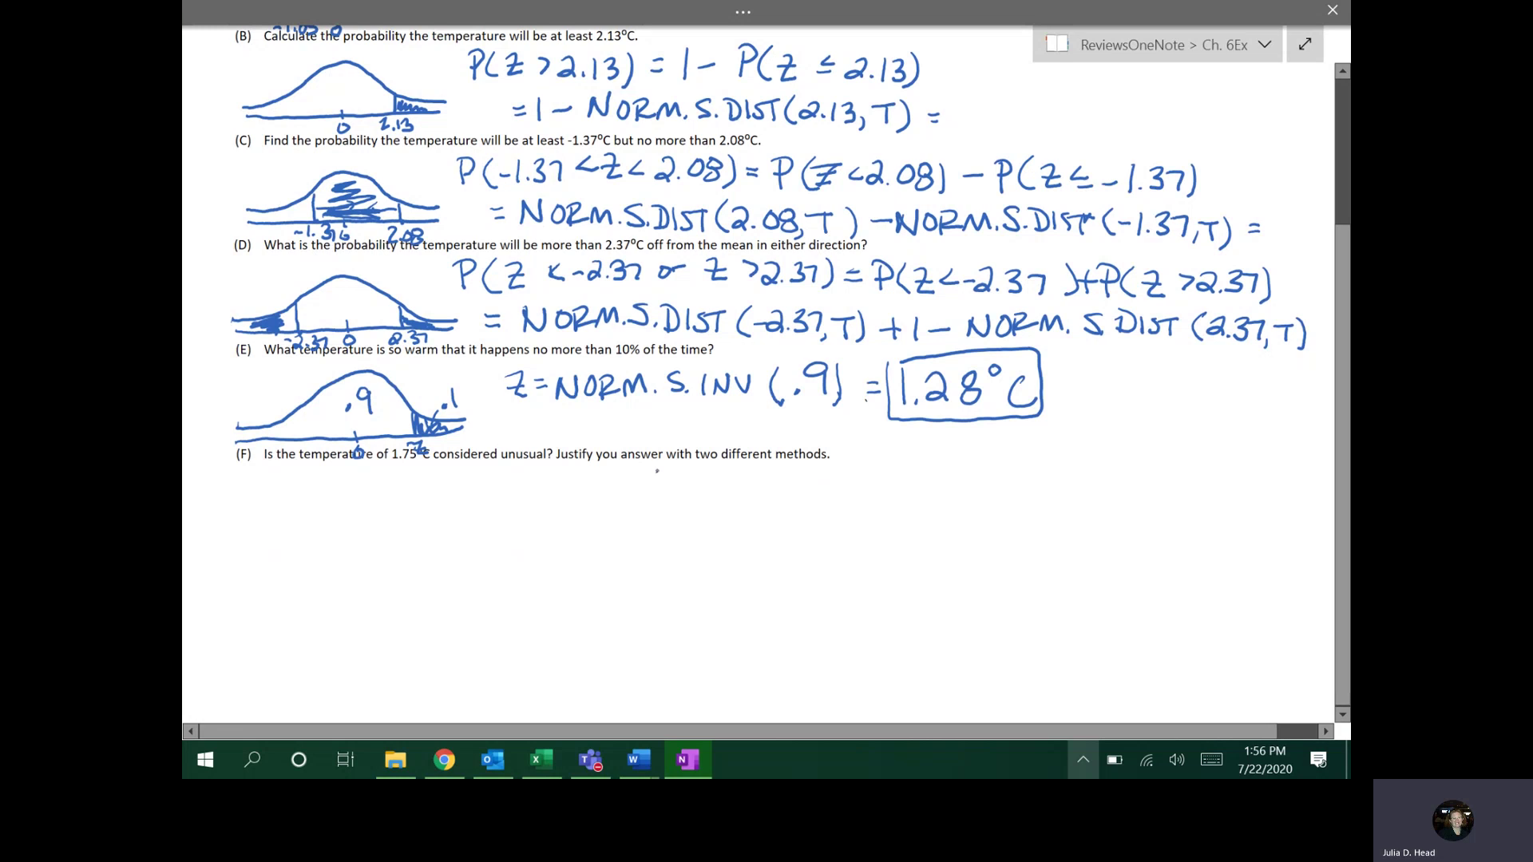
drag(656, 471, 659, 717)
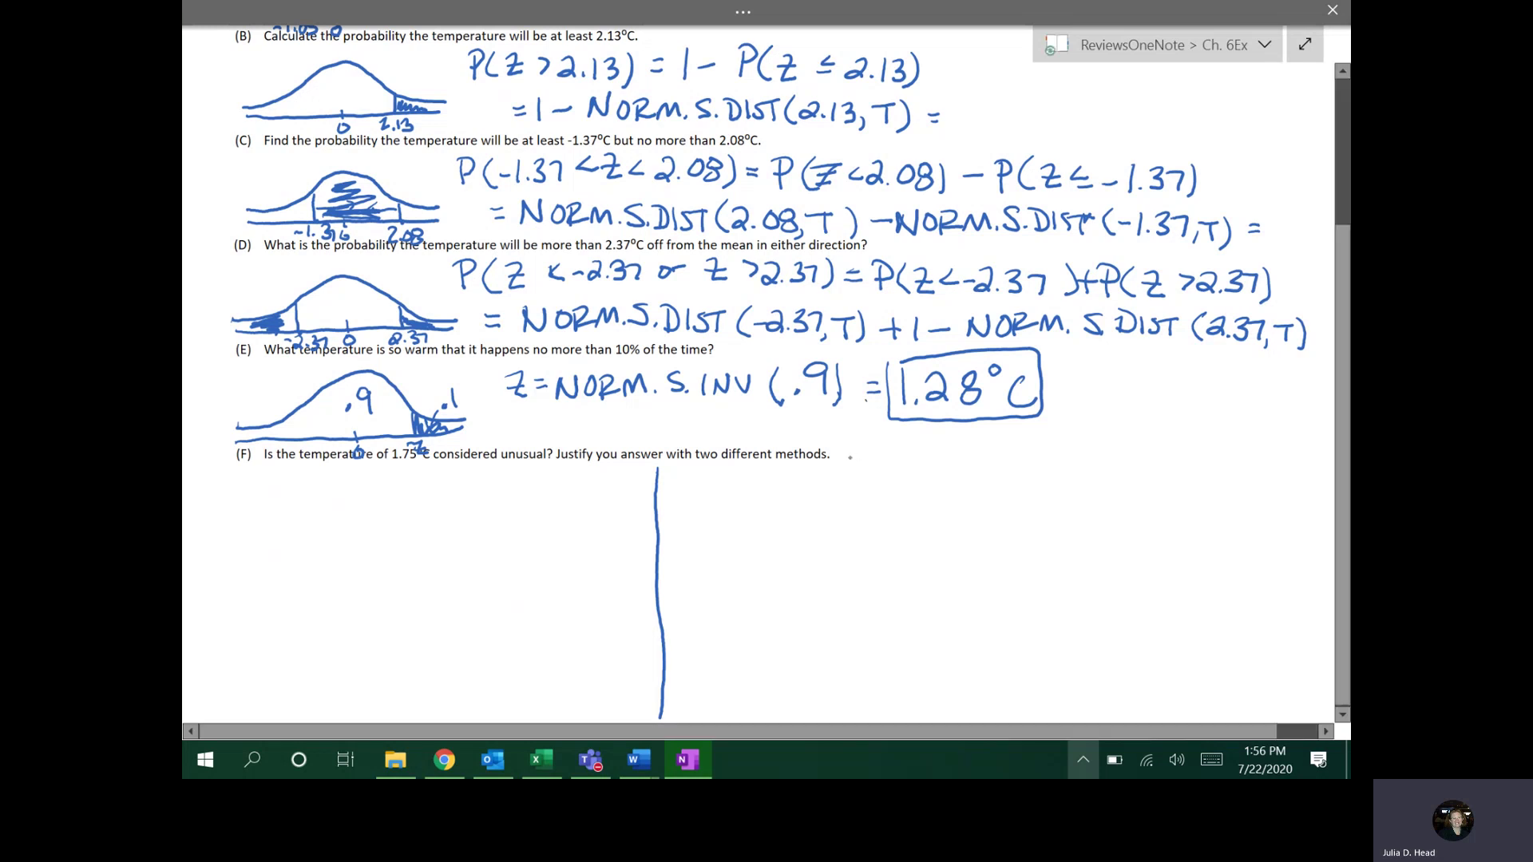
mouse_move(849, 451)
mouse_down()
mouse_move(885, 467)
mouse_move(930, 455)
mouse_up()
mouse_move(949, 452)
mouse_down()
mouse_move(1002, 461)
mouse_move(1083, 440)
mouse_up()
click(1020, 450)
click(1063, 455)
mouse_move(1097, 439)
mouse_down()
mouse_move(1095, 455)
mouse_move(1110, 438)
mouse_up()
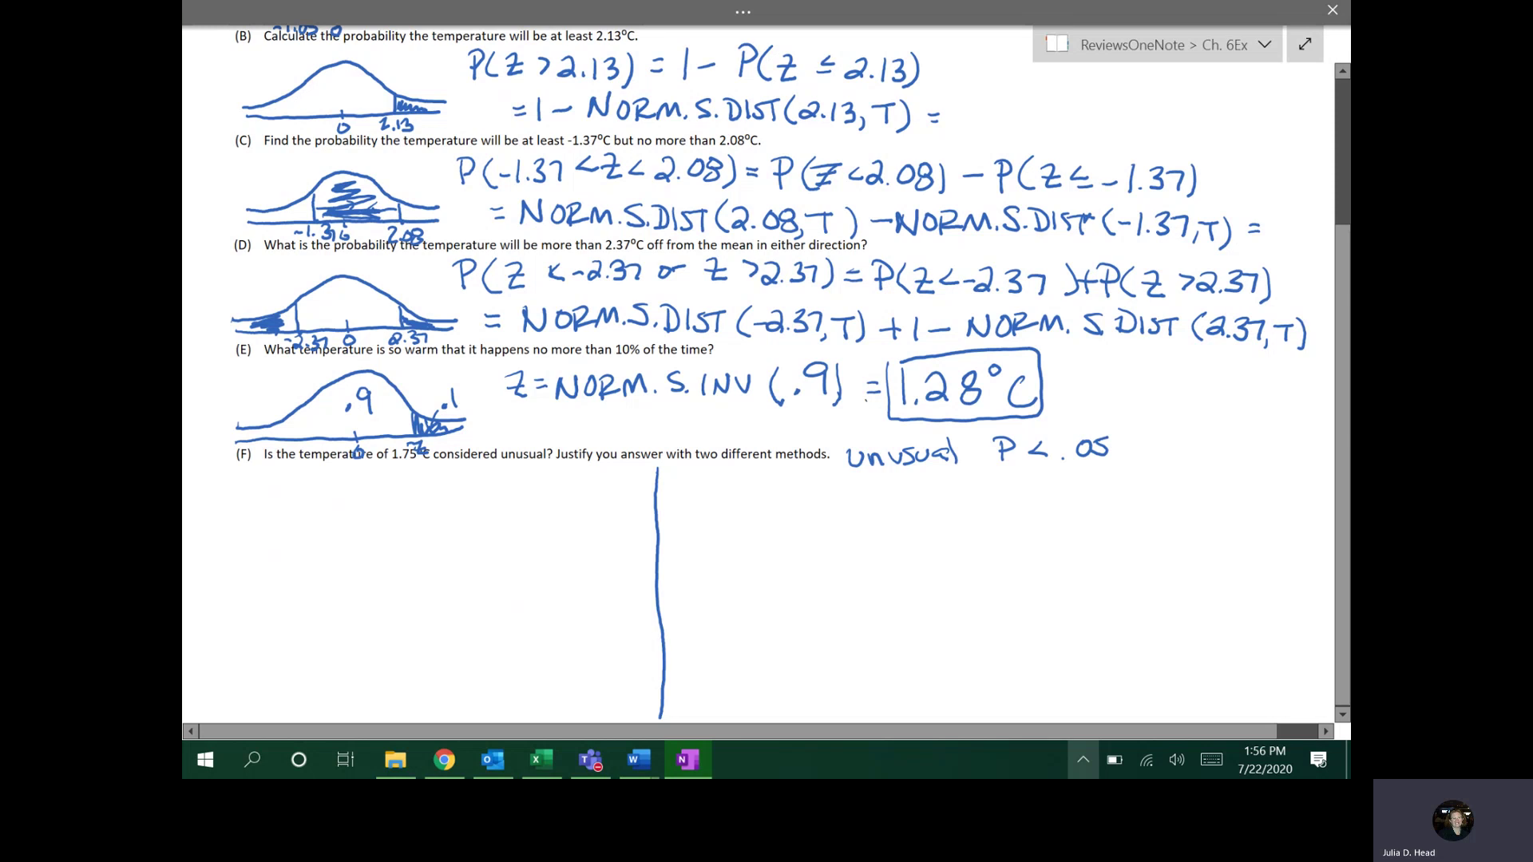
Step: Draw a bell curve with a baseline under part (F), marking 0 and 1.75 and shading the upper tail
mouse_move(242, 540)
mouse_down()
mouse_move(333, 494)
mouse_move(472, 540)
mouse_up()
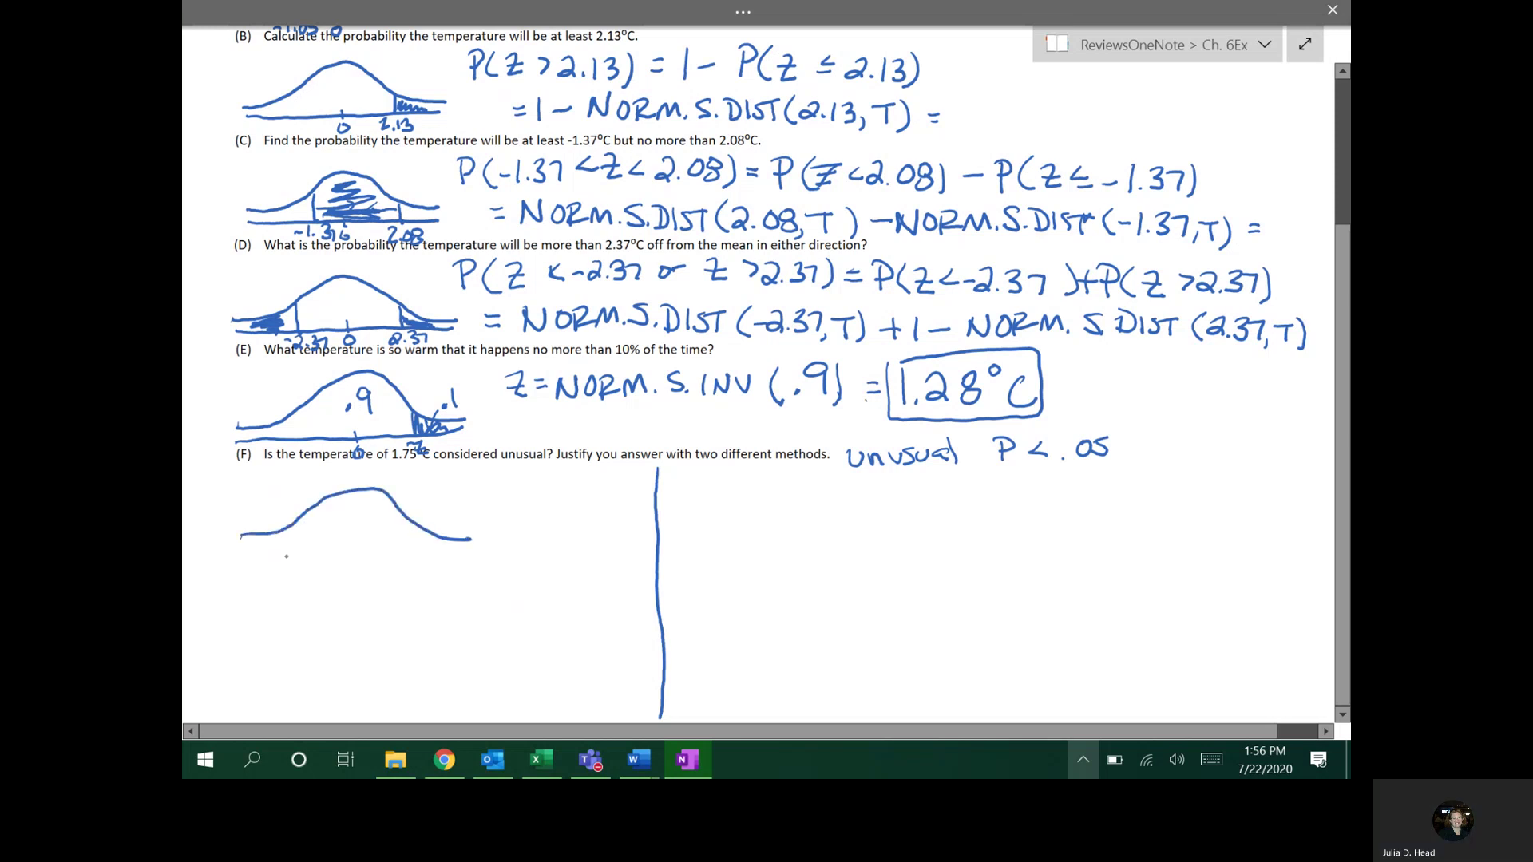
drag(242, 552, 472, 557)
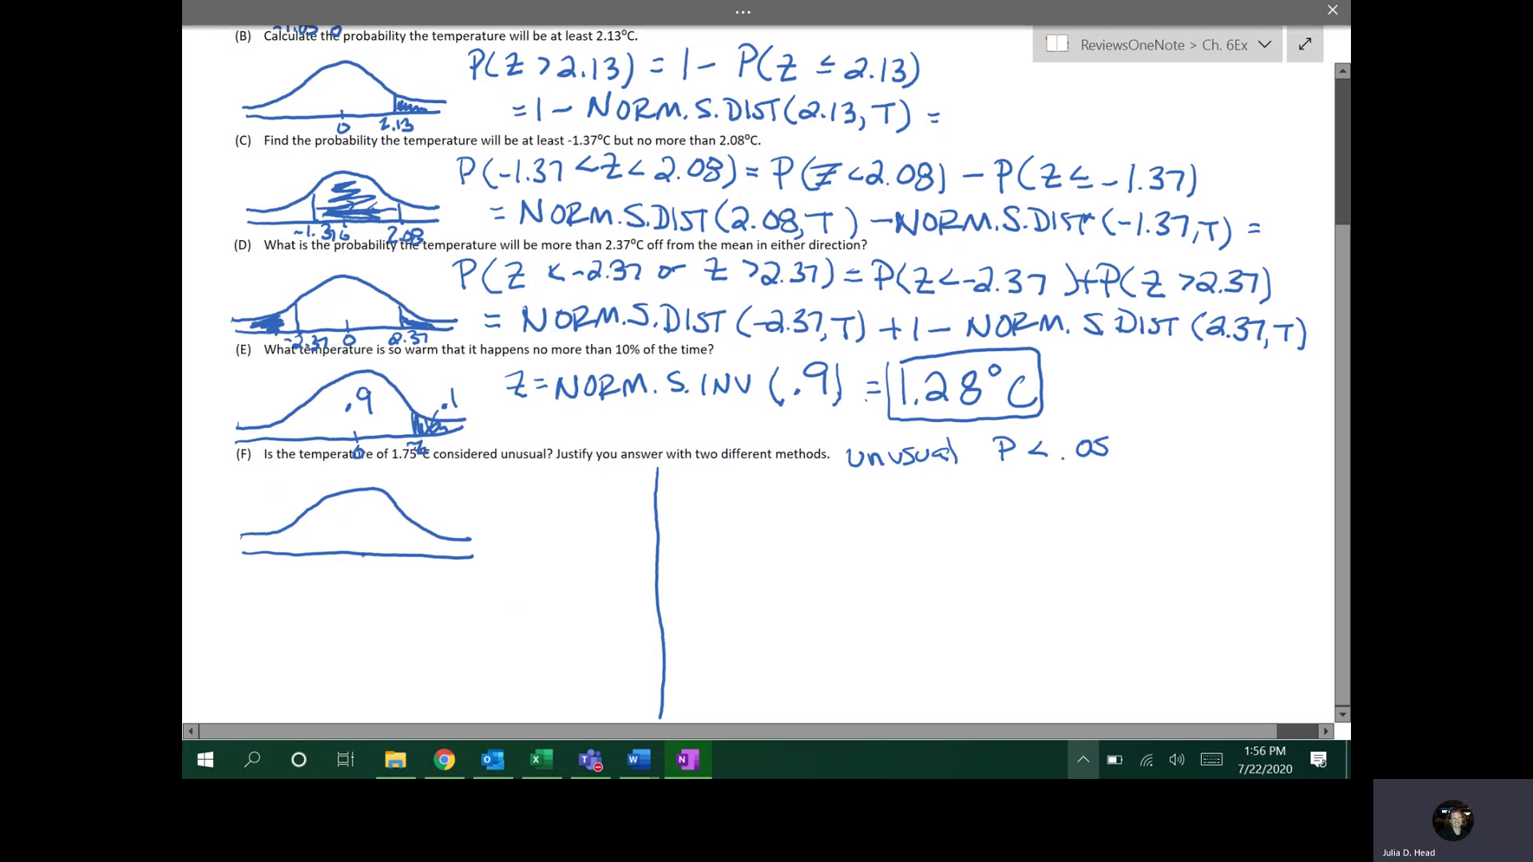
drag(361, 569, 360, 570)
mouse_move(429, 532)
mouse_down()
mouse_move(418, 584)
mouse_move(444, 585)
mouse_move(468, 553)
mouse_move(439, 543)
mouse_up()
click(425, 582)
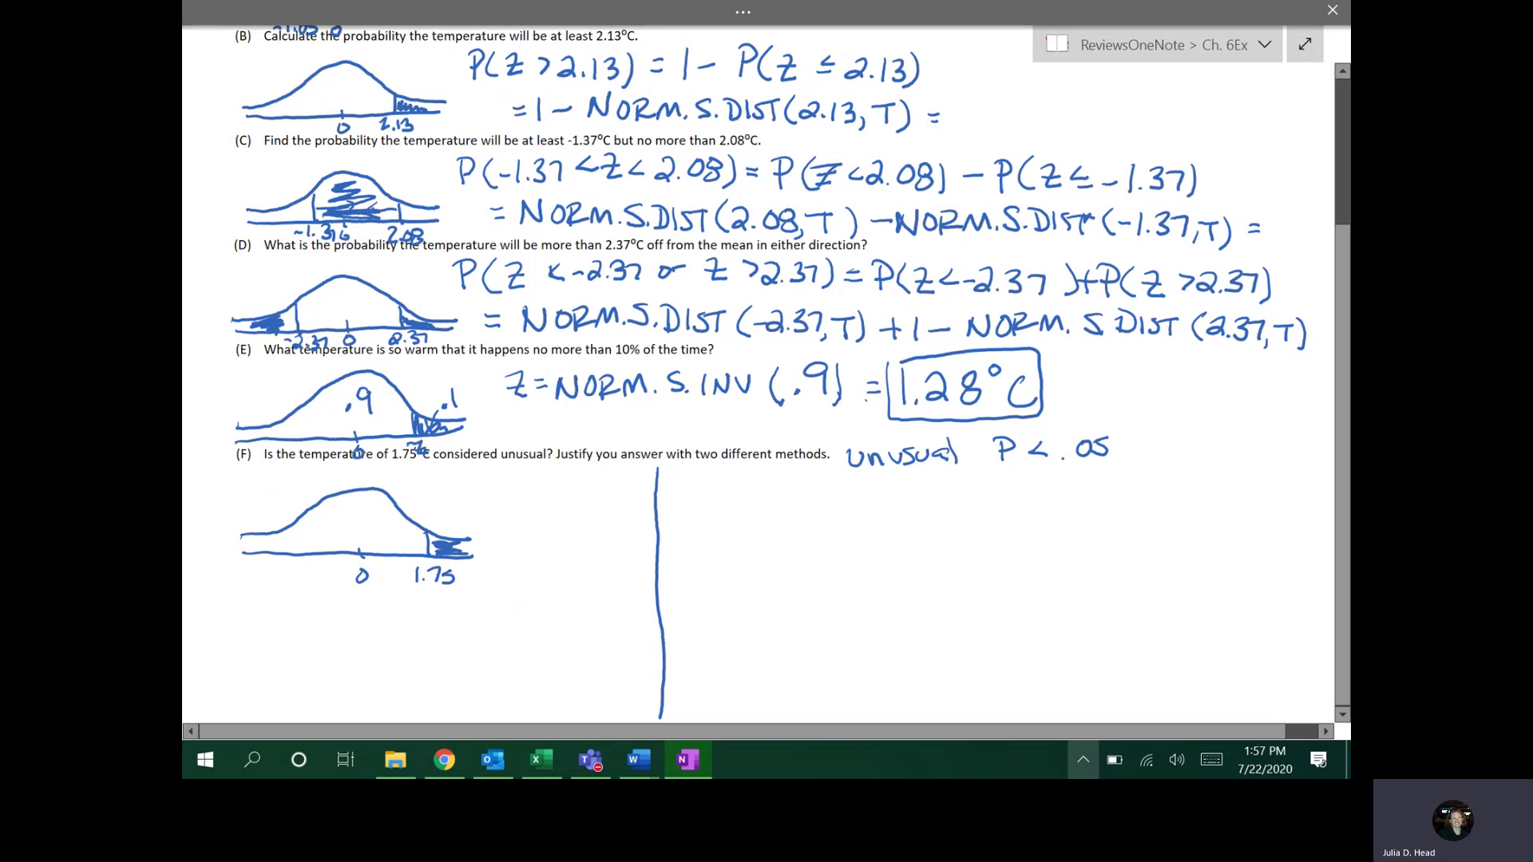
Step: Write NORM.S.DIST(1.75, T) below part (F)'s curve, with an equals sign on the line beneath
scroll(759, 383, down, 4)
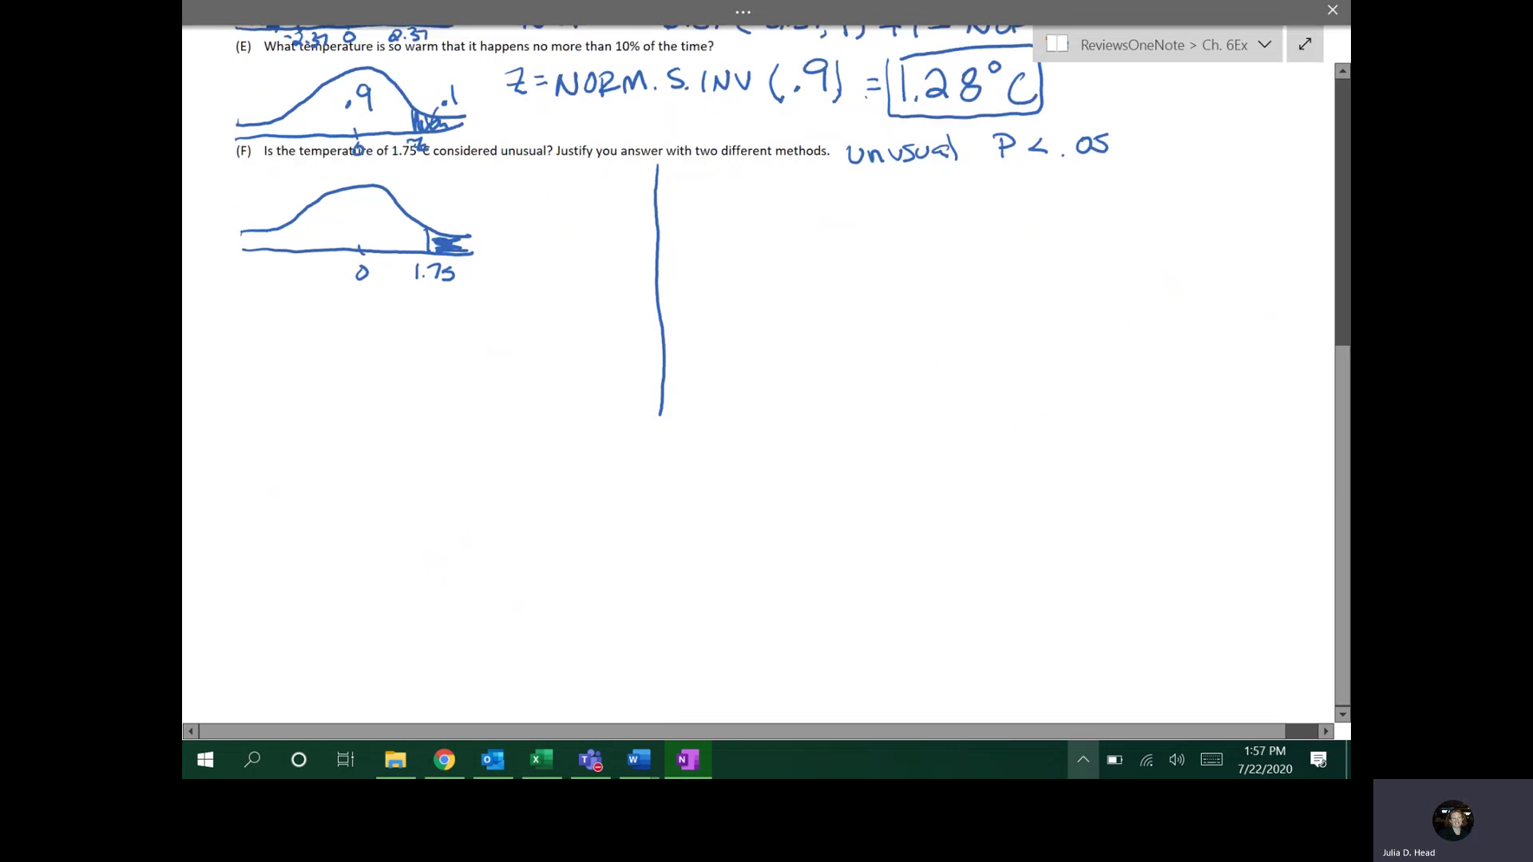
mouse_move(228, 327)
mouse_down()
mouse_move(231, 304)
mouse_move(255, 302)
mouse_move(292, 324)
mouse_up()
mouse_move(304, 325)
mouse_down()
mouse_move(322, 306)
mouse_move(330, 325)
mouse_move(394, 330)
mouse_up()
click(338, 322)
click(378, 325)
drag(409, 315, 421, 335)
mouse_move(445, 322)
mouse_down()
mouse_move(446, 337)
mouse_move(455, 318)
mouse_up()
mouse_move(477, 313)
mouse_down()
mouse_move(476, 338)
mouse_move(517, 338)
mouse_up()
click(501, 332)
drag(536, 323, 543, 339)
mouse_move(533, 321)
mouse_down()
mouse_move(553, 320)
mouse_move(549, 345)
mouse_move(575, 343)
mouse_move(589, 318)
mouse_up()
drag(591, 316, 594, 343)
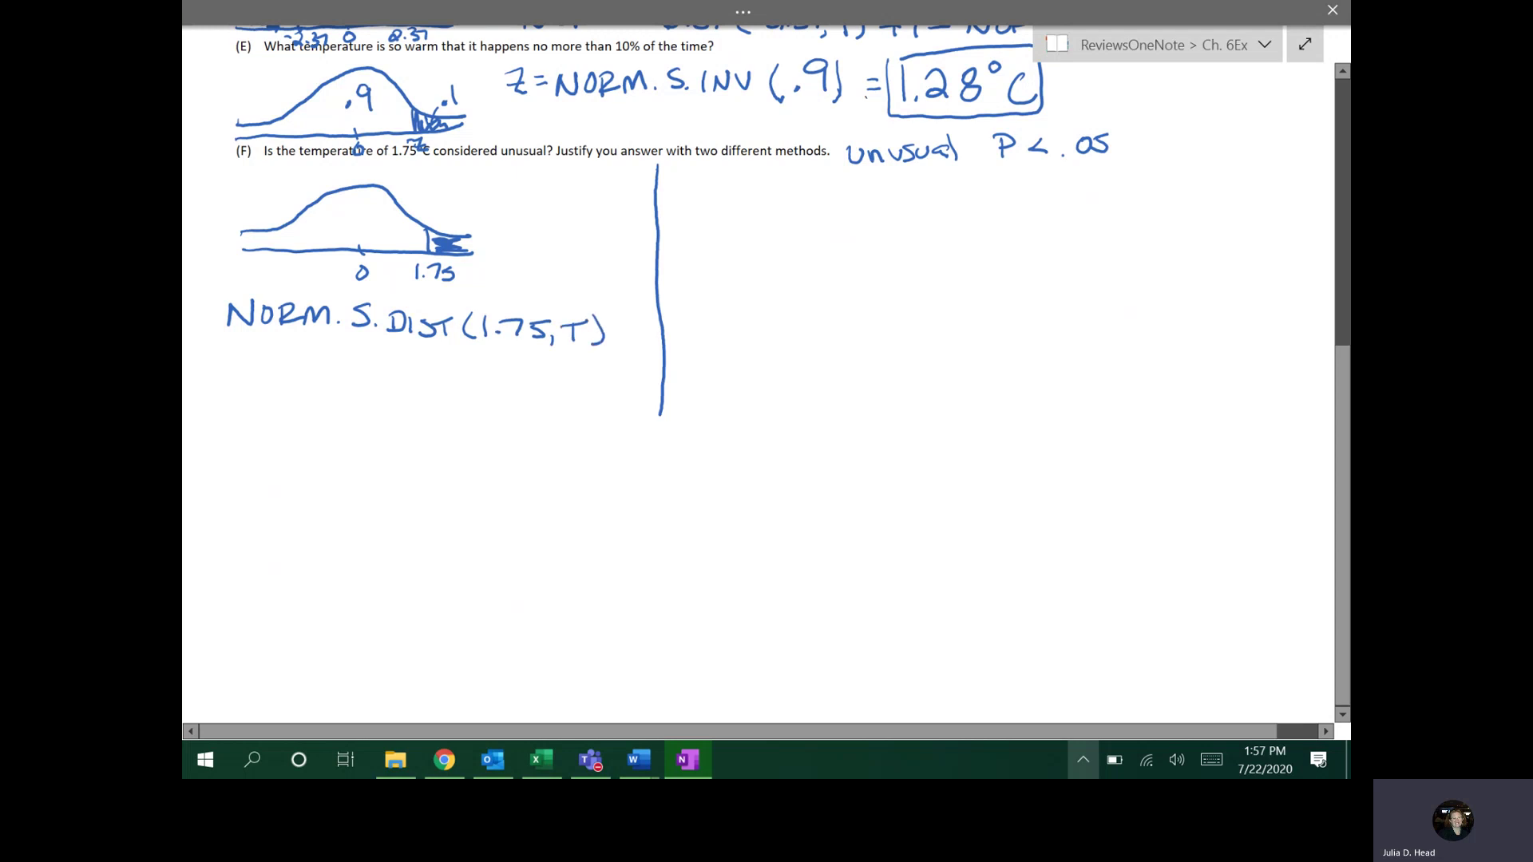
drag(264, 357, 278, 355)
drag(269, 366, 282, 365)
Step: Switch to the 6.1Temp Excel workbook and label cell A6 "P"
click(541, 759)
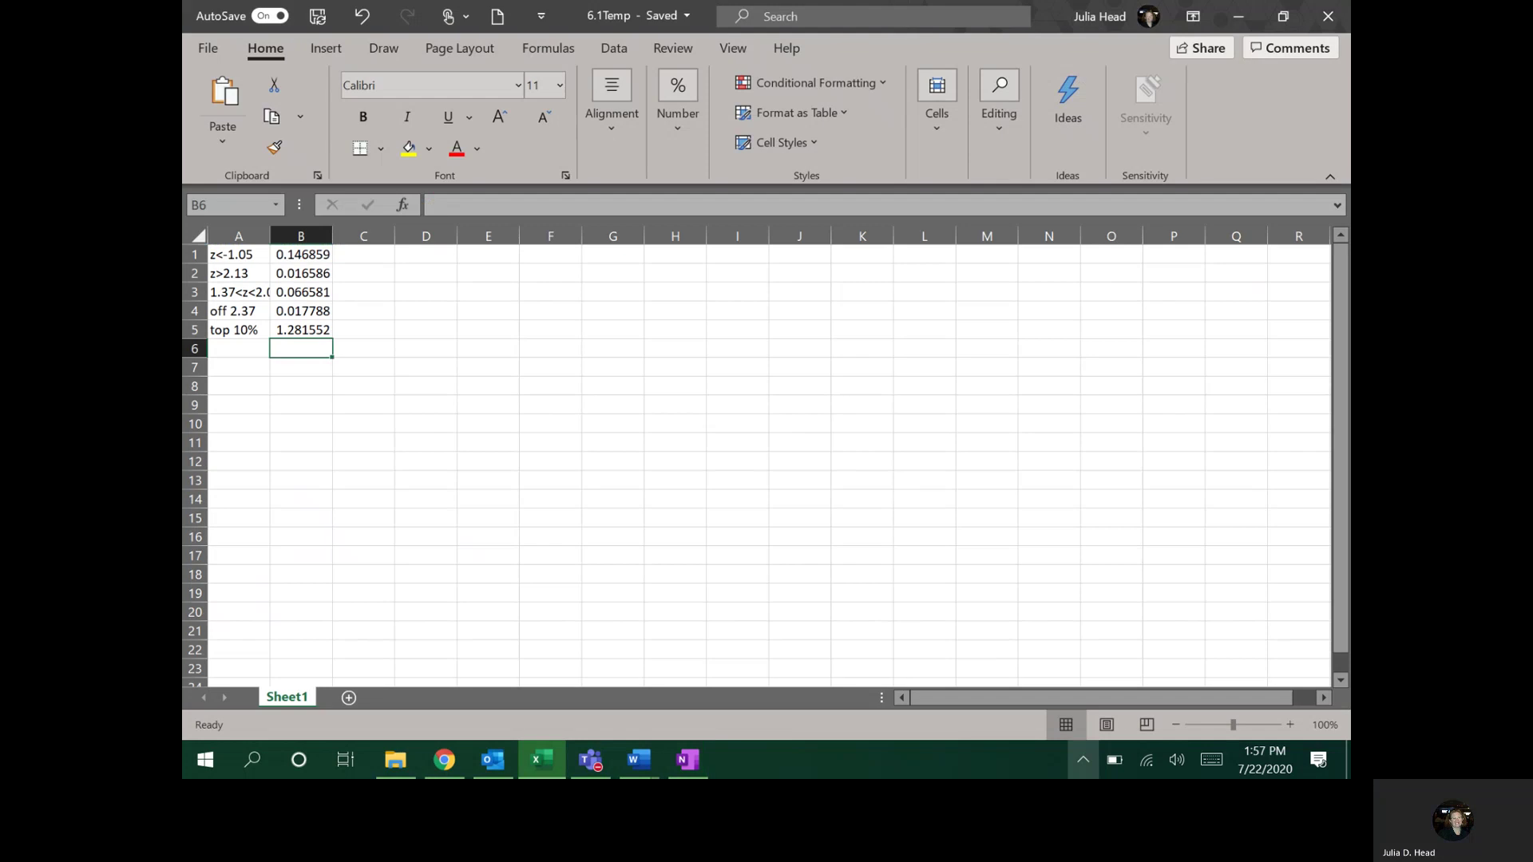
mouse_move(590, 760)
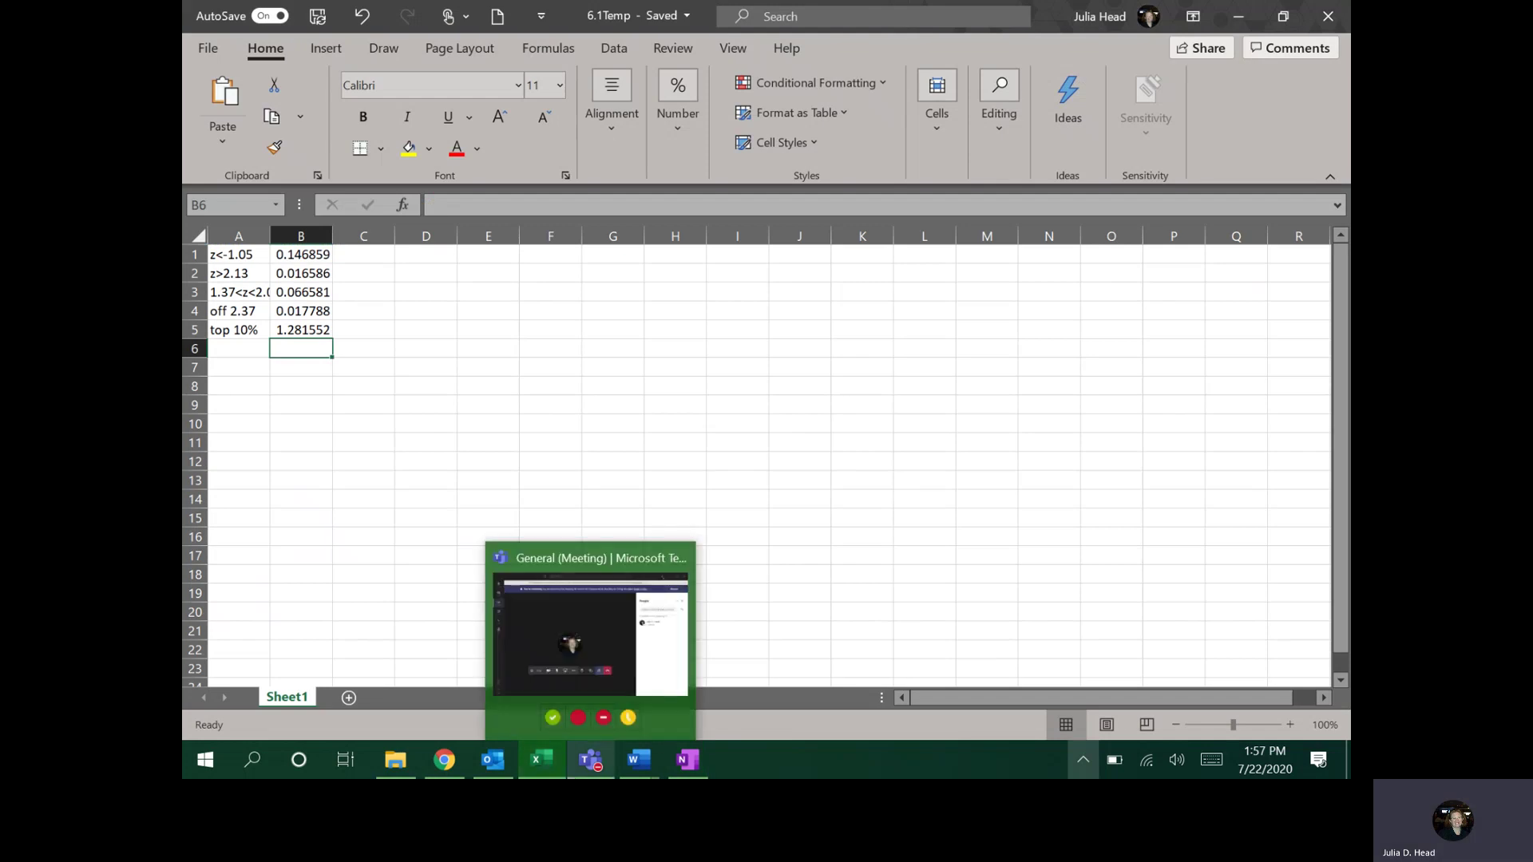
text(')
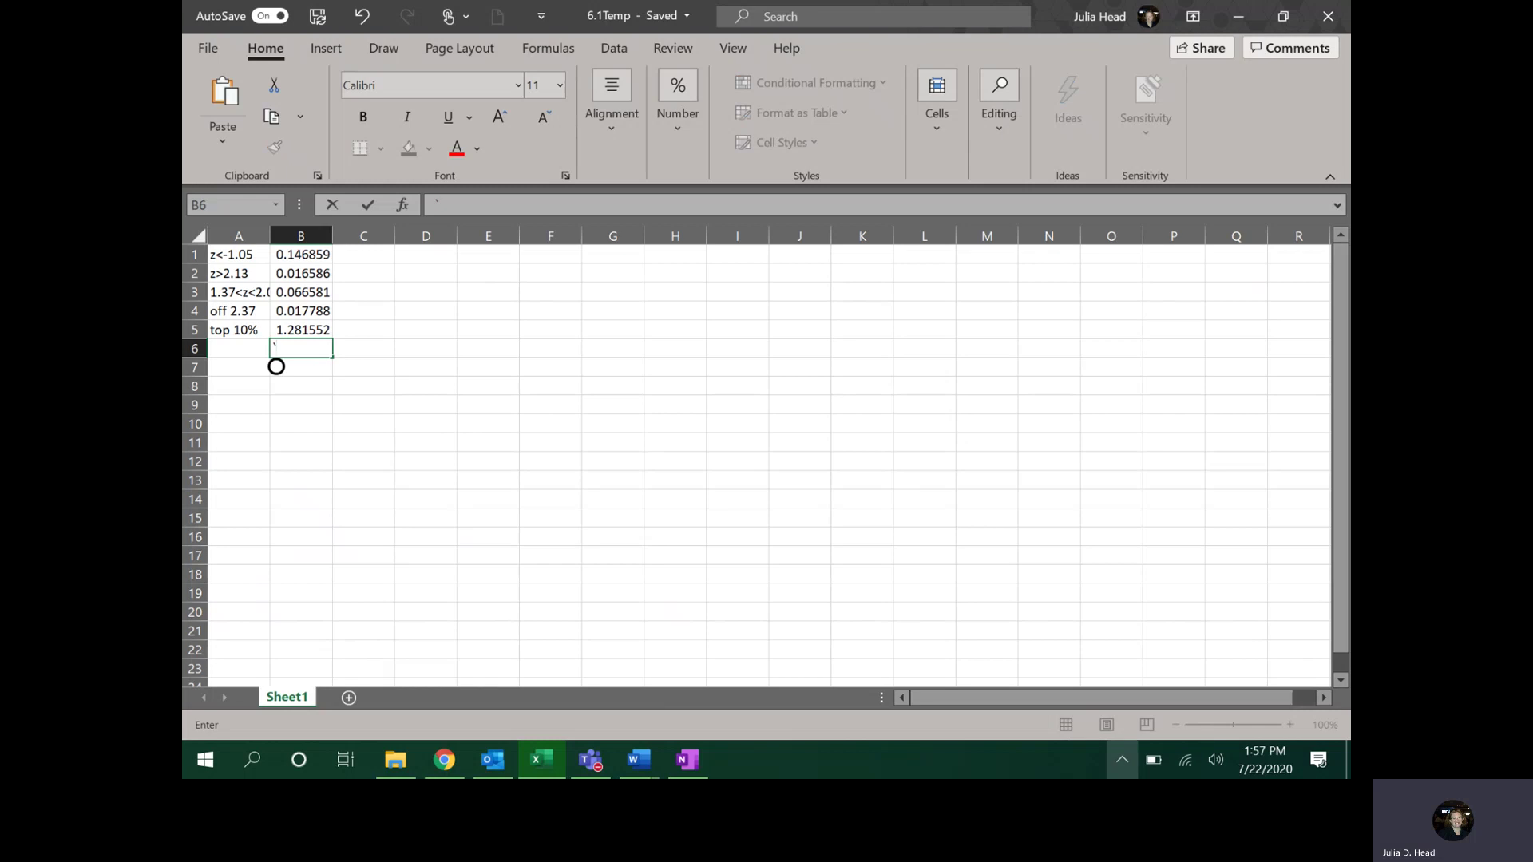
key(Escape)
key(Left)
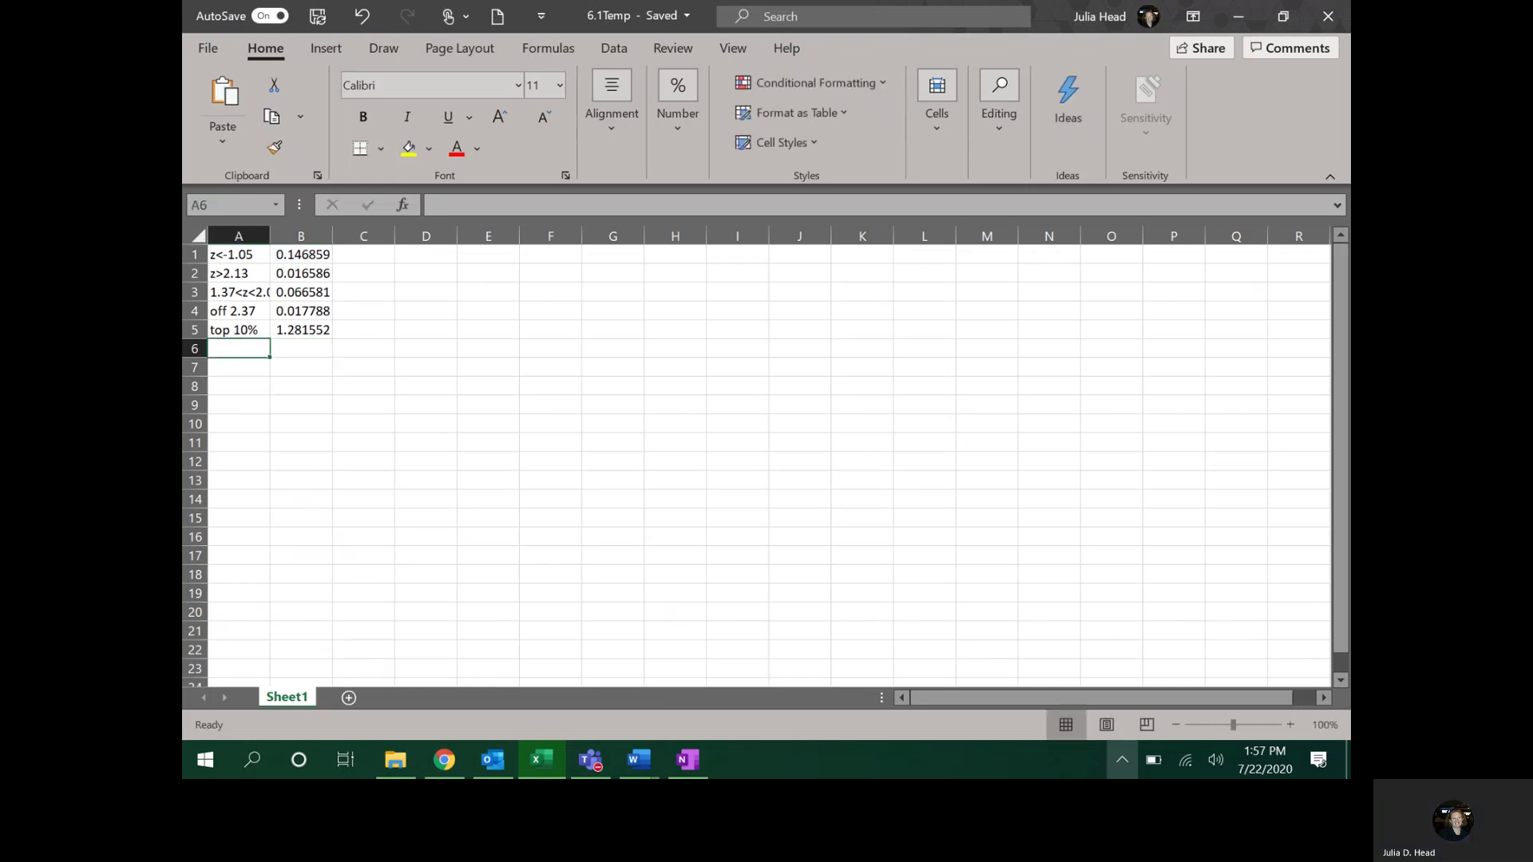
text(P)
key(Tab)
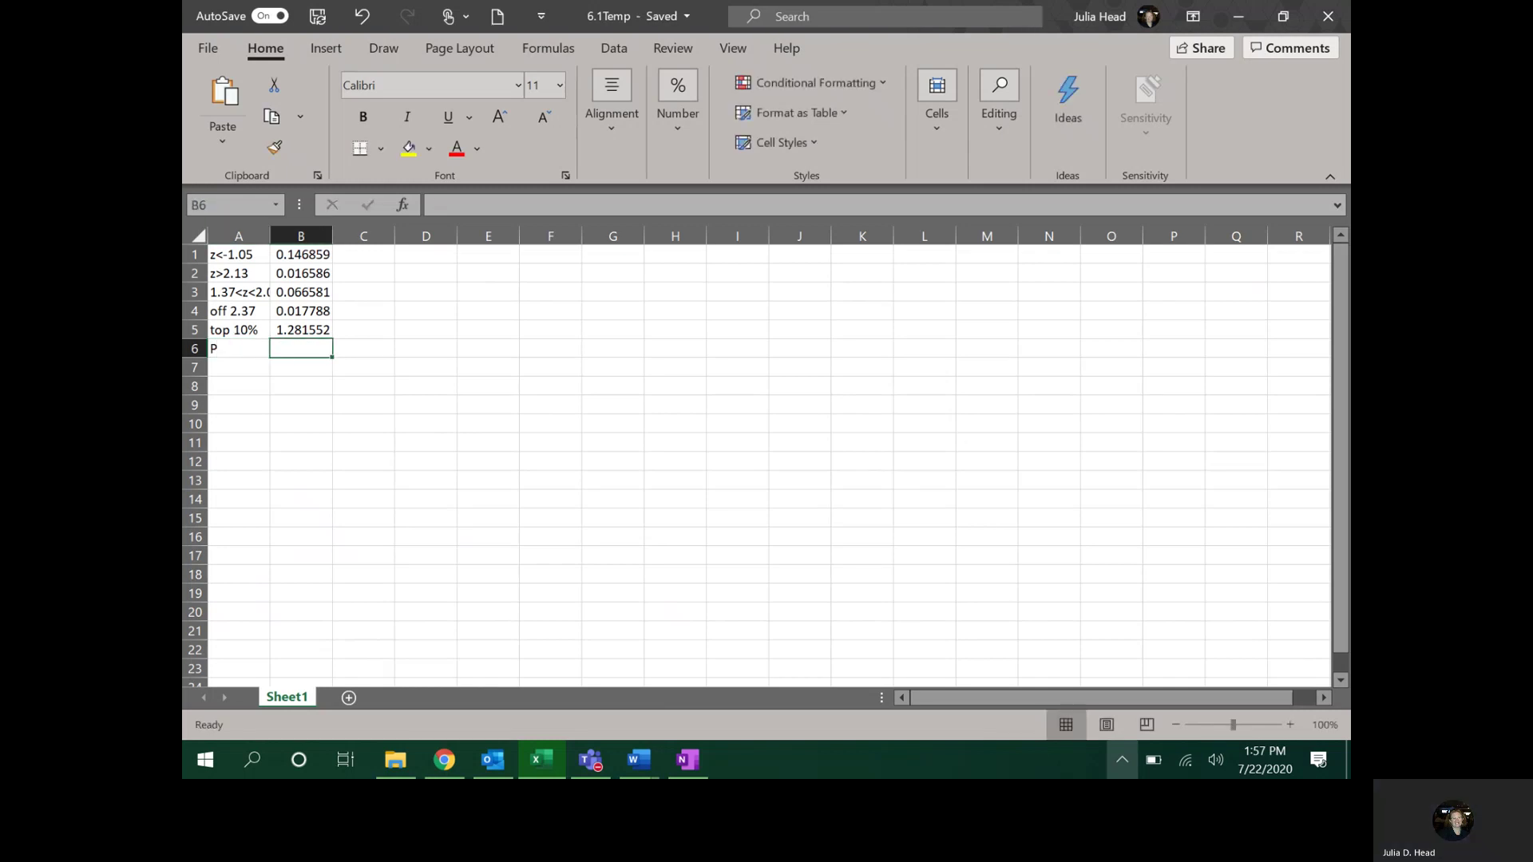
Step: Enter the formula =NORM.S.DIST(1.75,TRUE) in cell B6 for part (F)
text(=N)
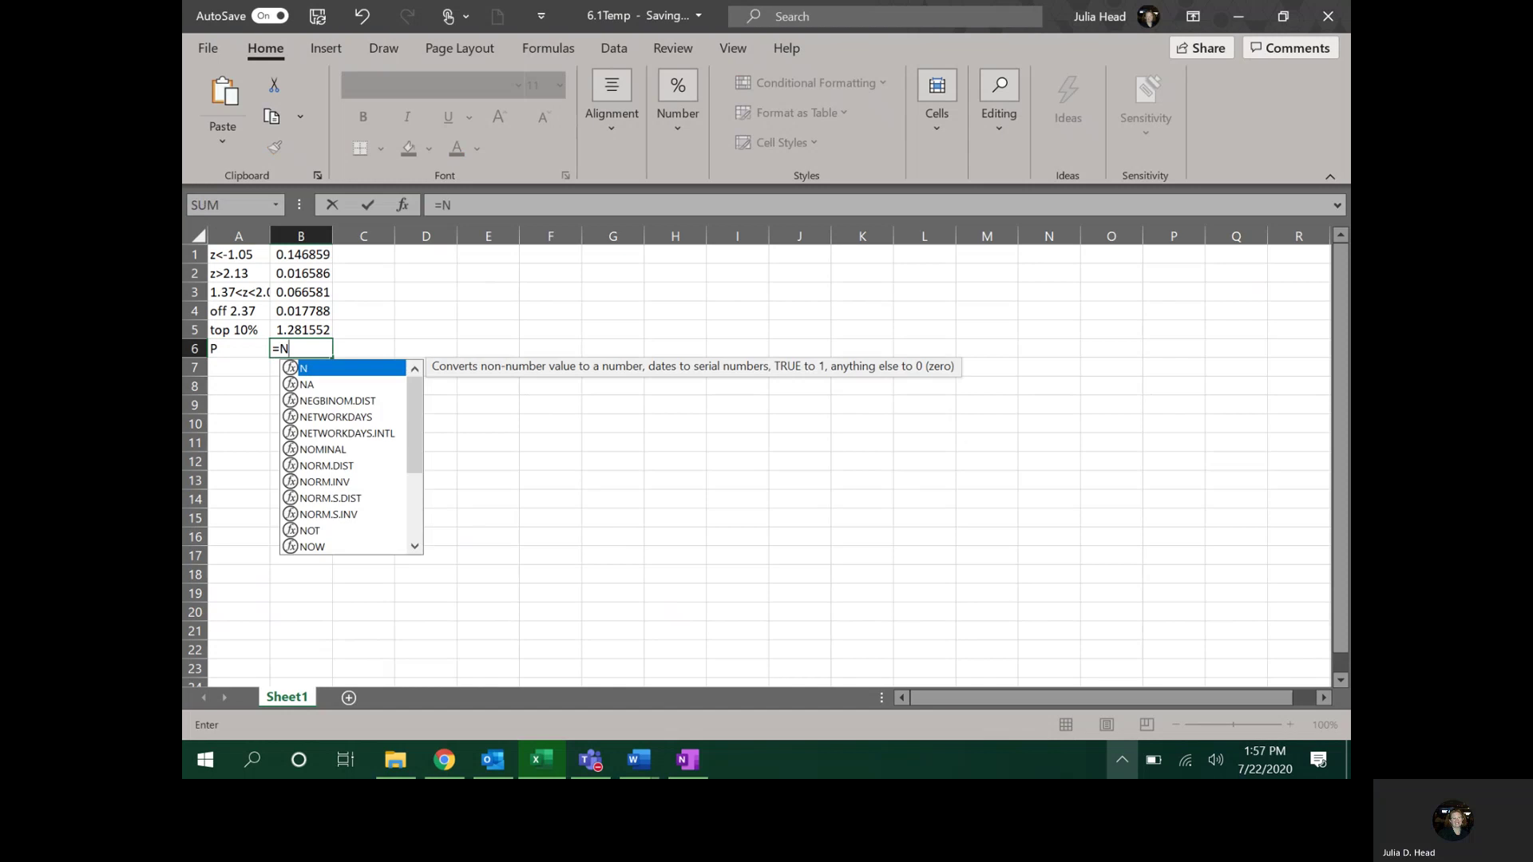
text(ORM)
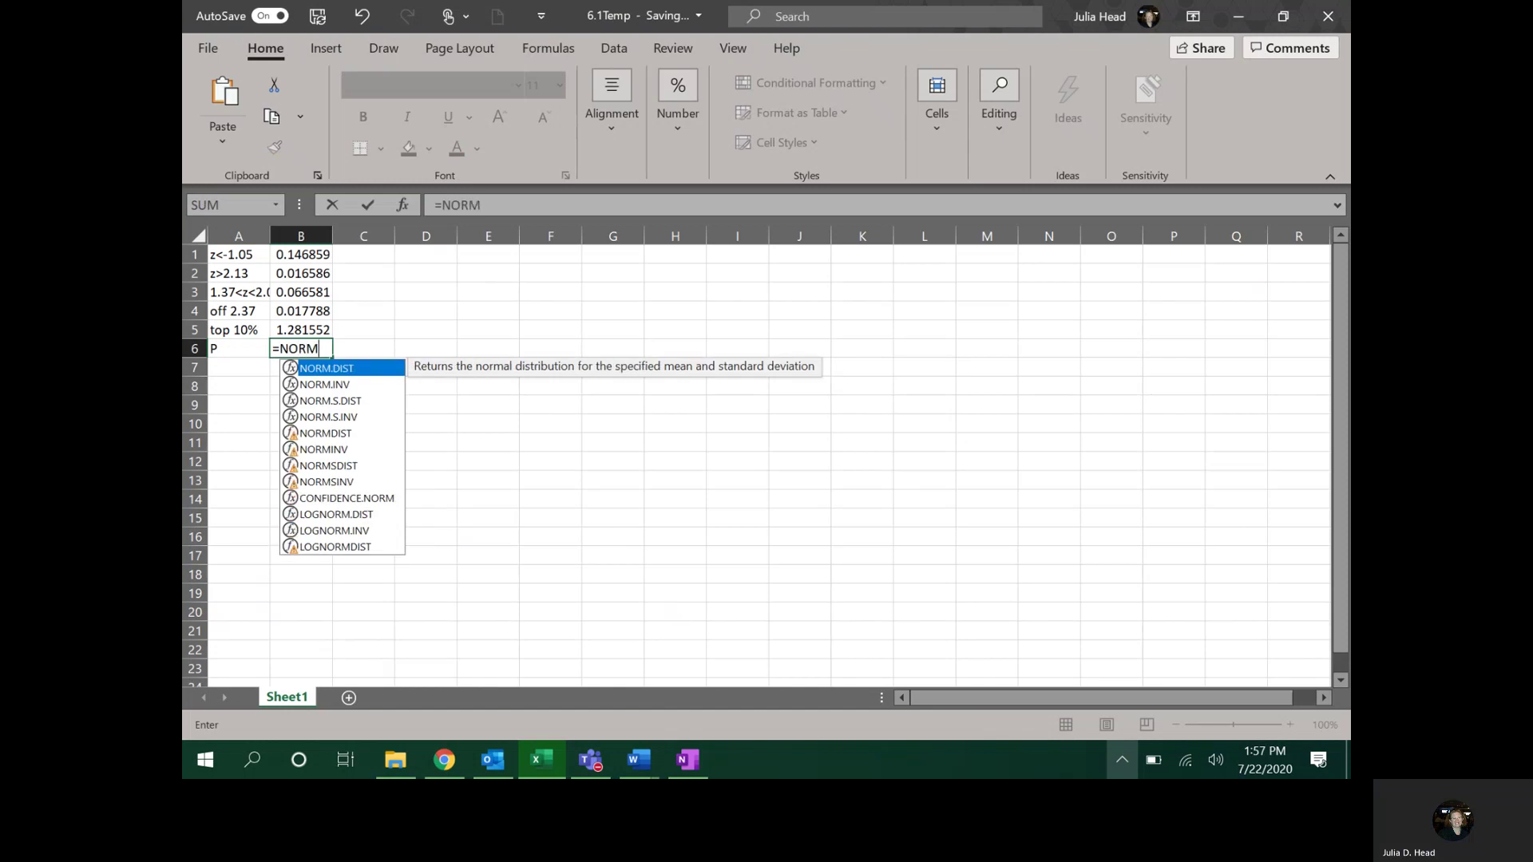
text(.S)
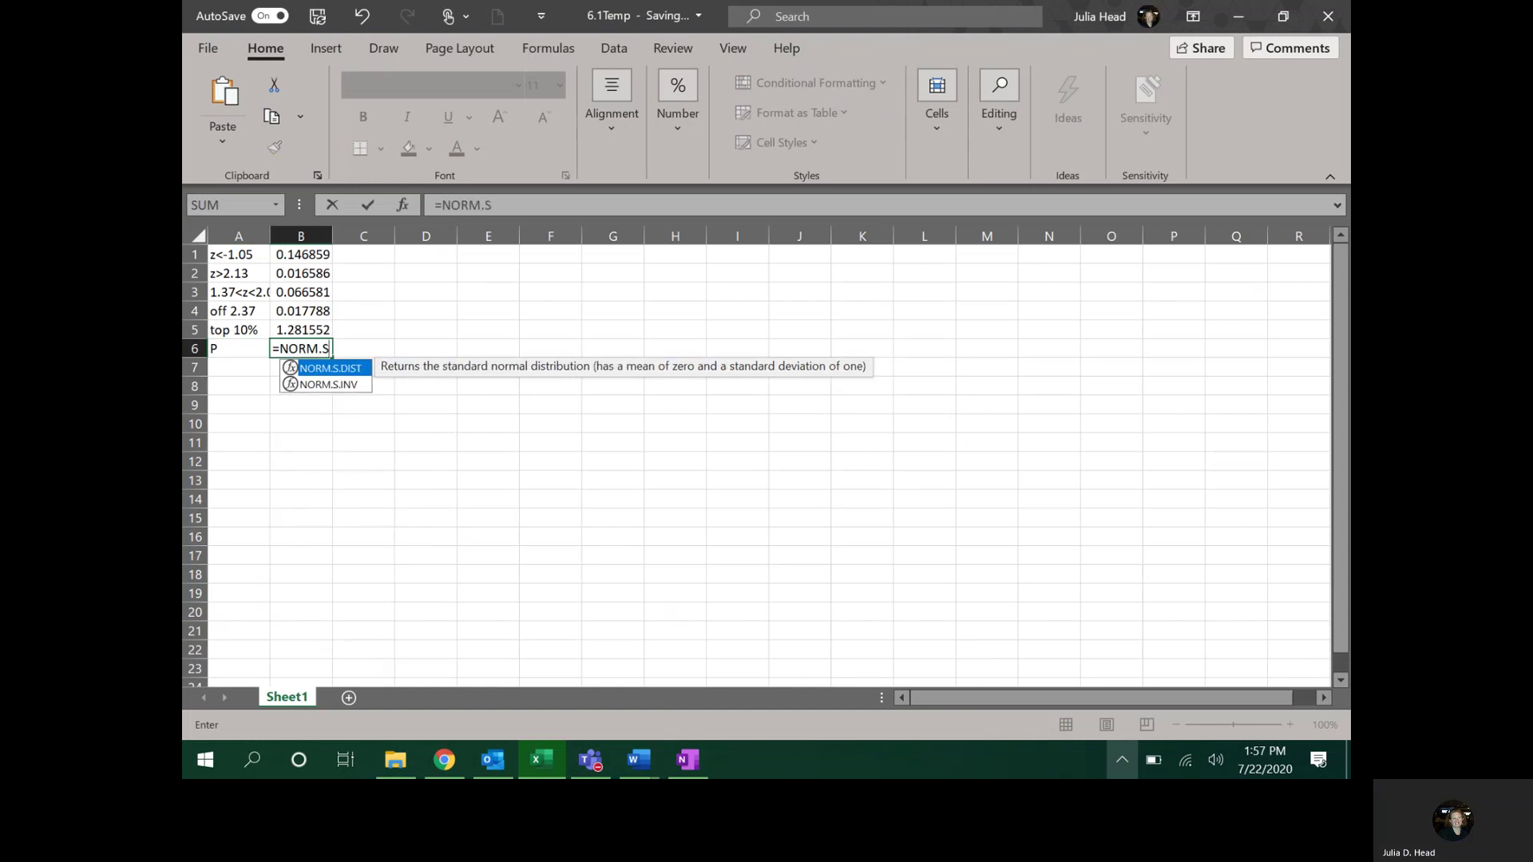
double_click(317, 373)
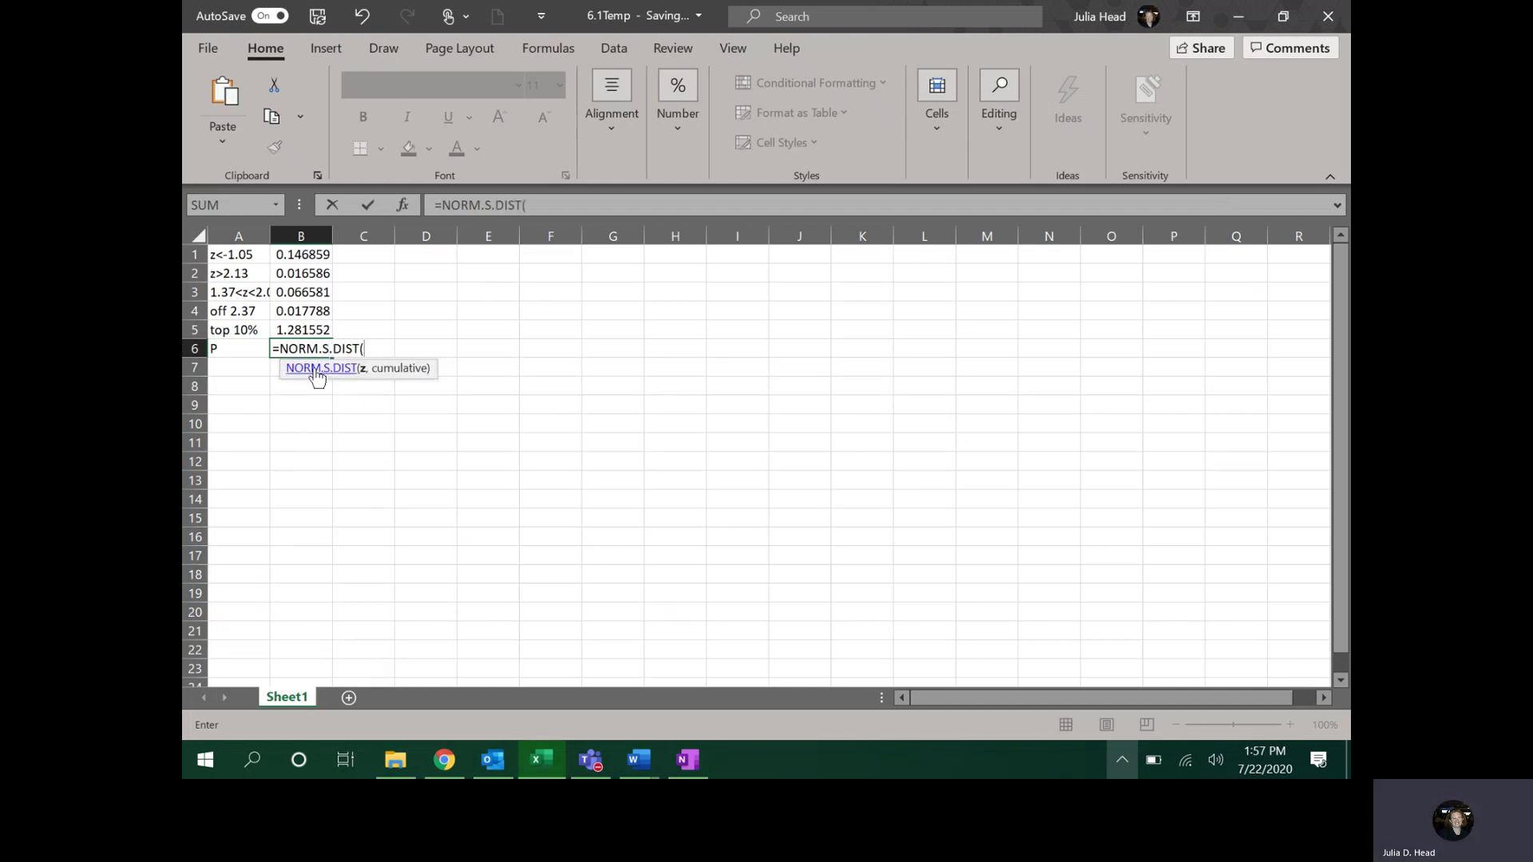
text(1.75,TR)
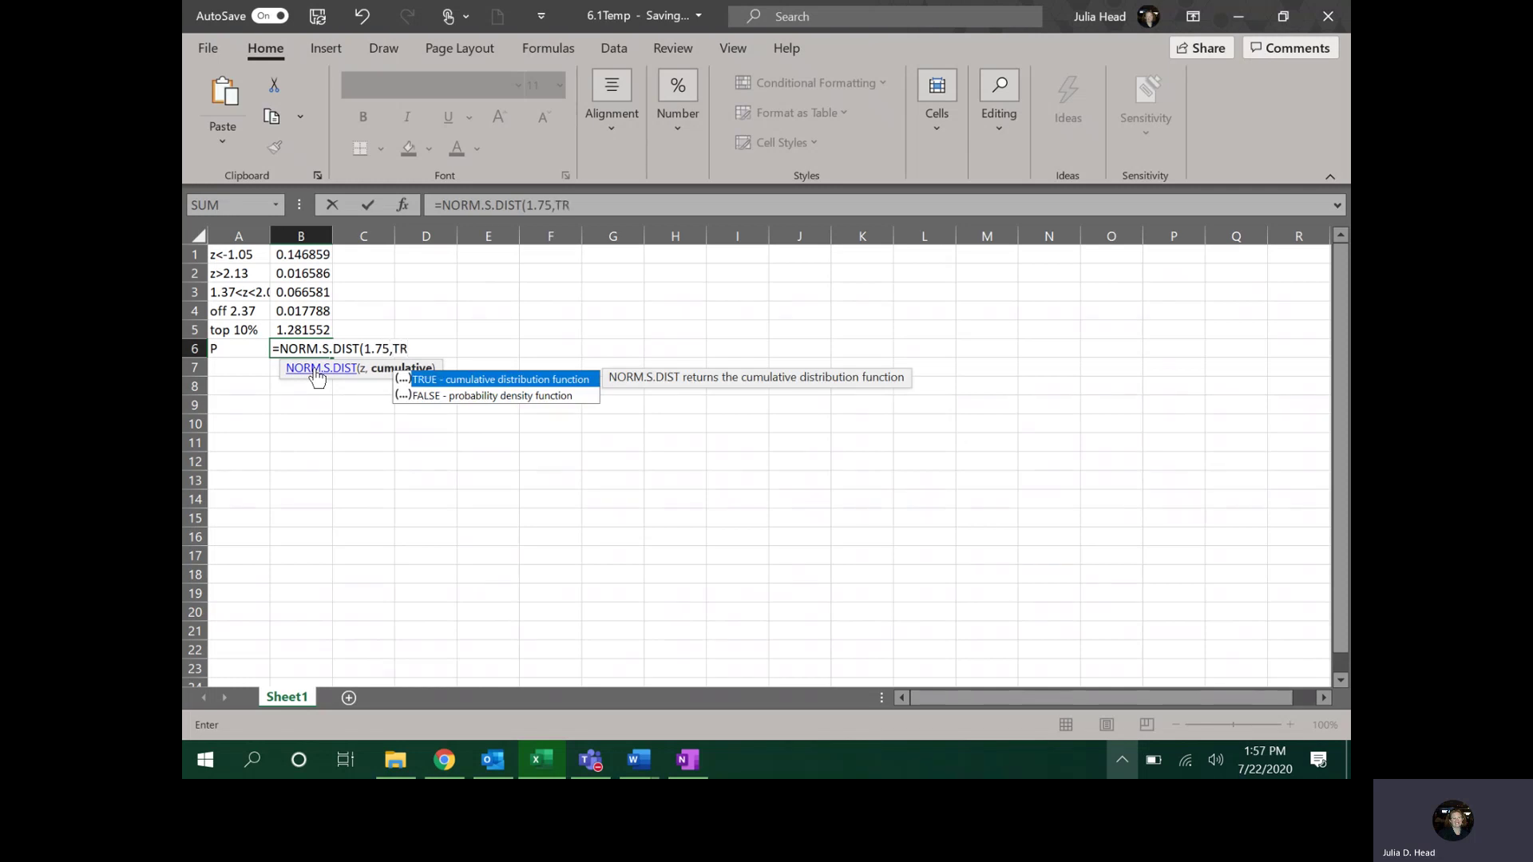
text(UE))
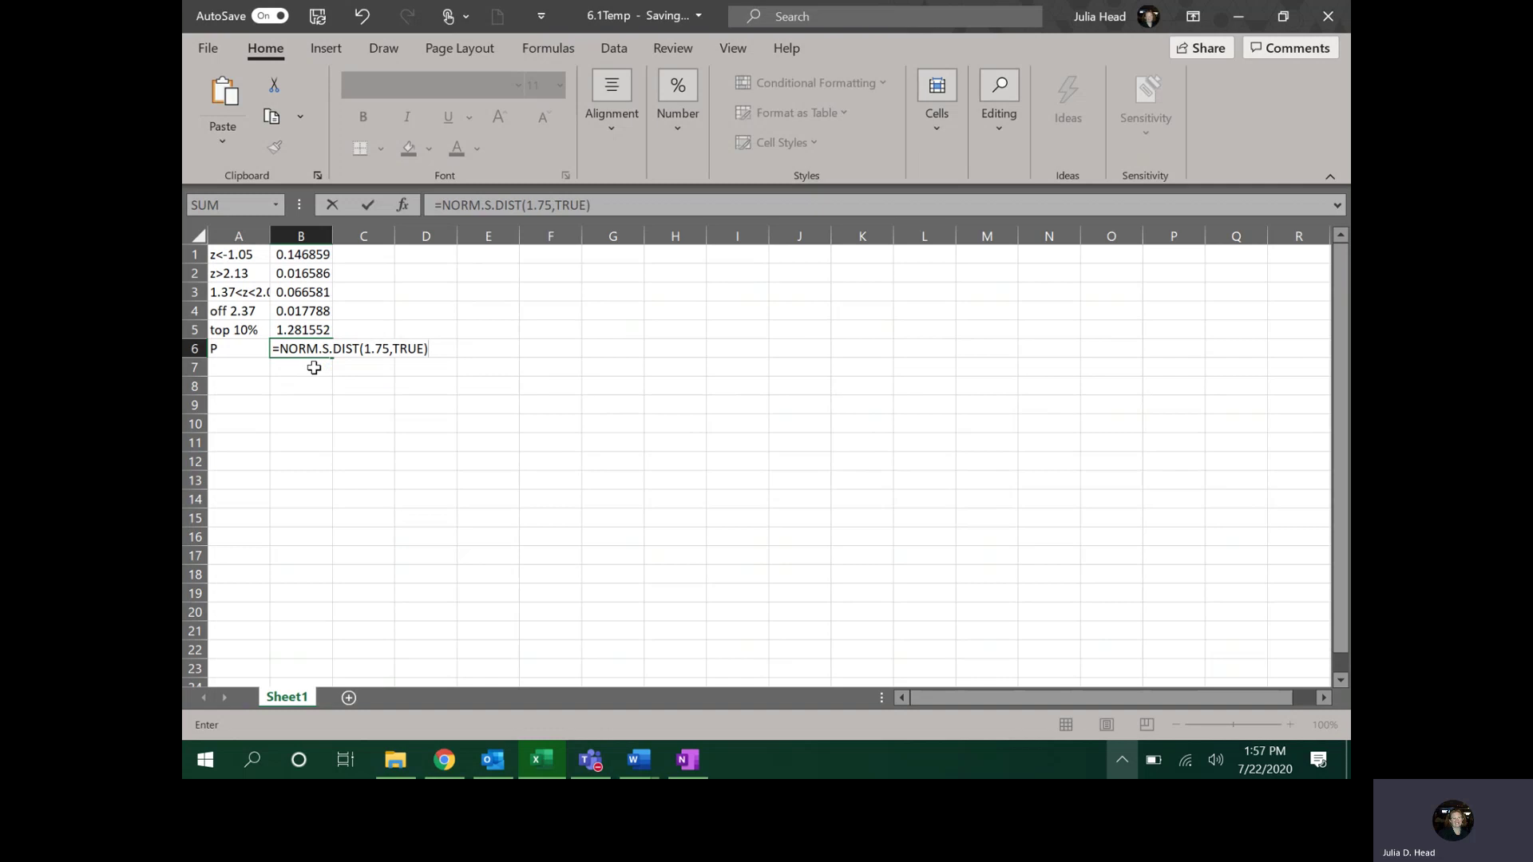
click(443, 201)
key(Return)
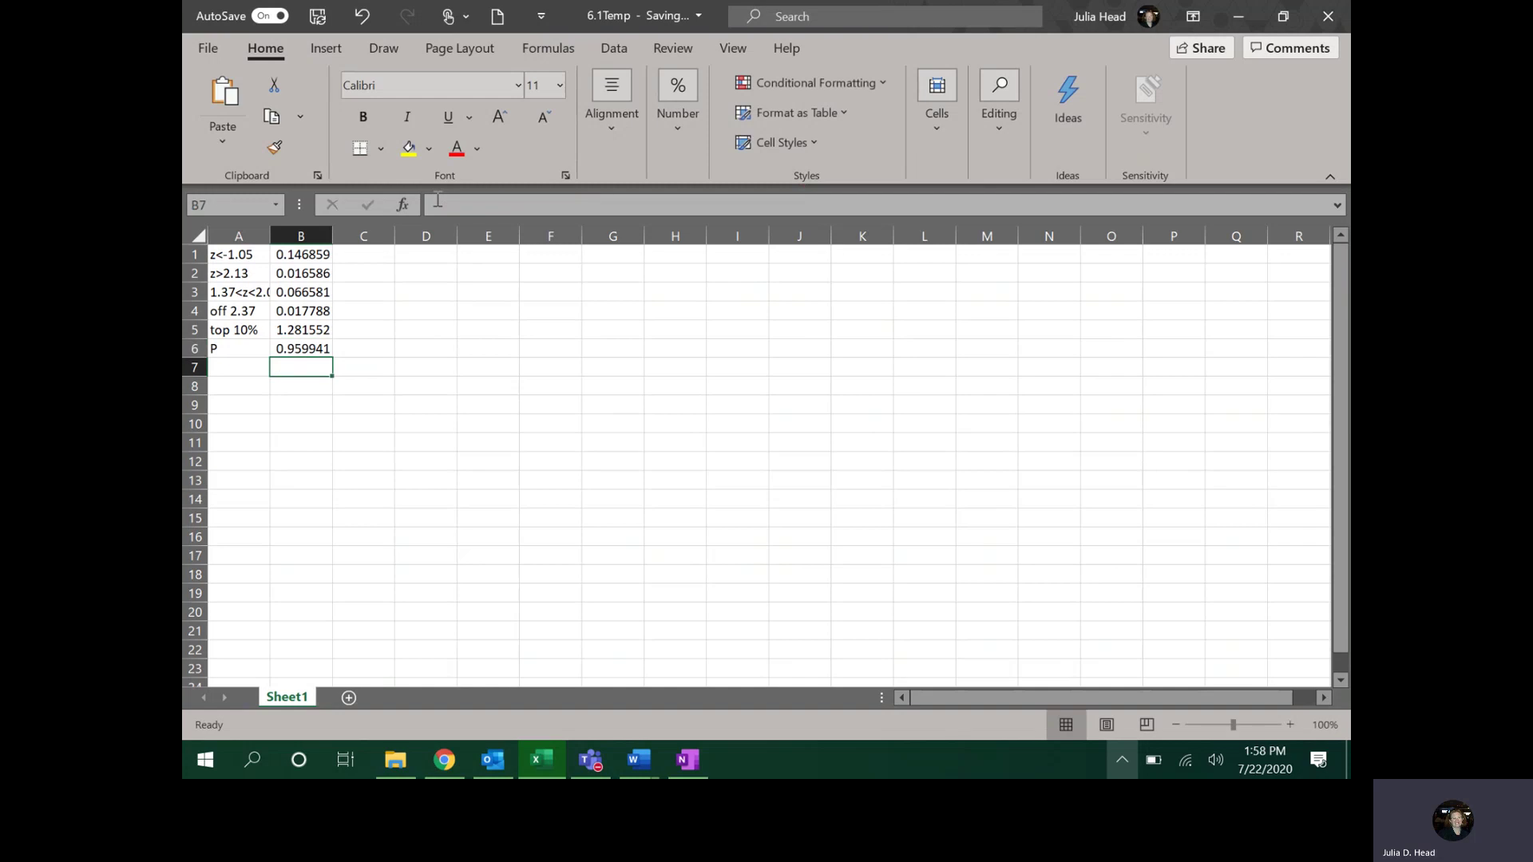
Step: Change the formula in cell B6 to =1-NORM.S.DIST(1.75,TRUE) to give the upper-tail probability
click(314, 349)
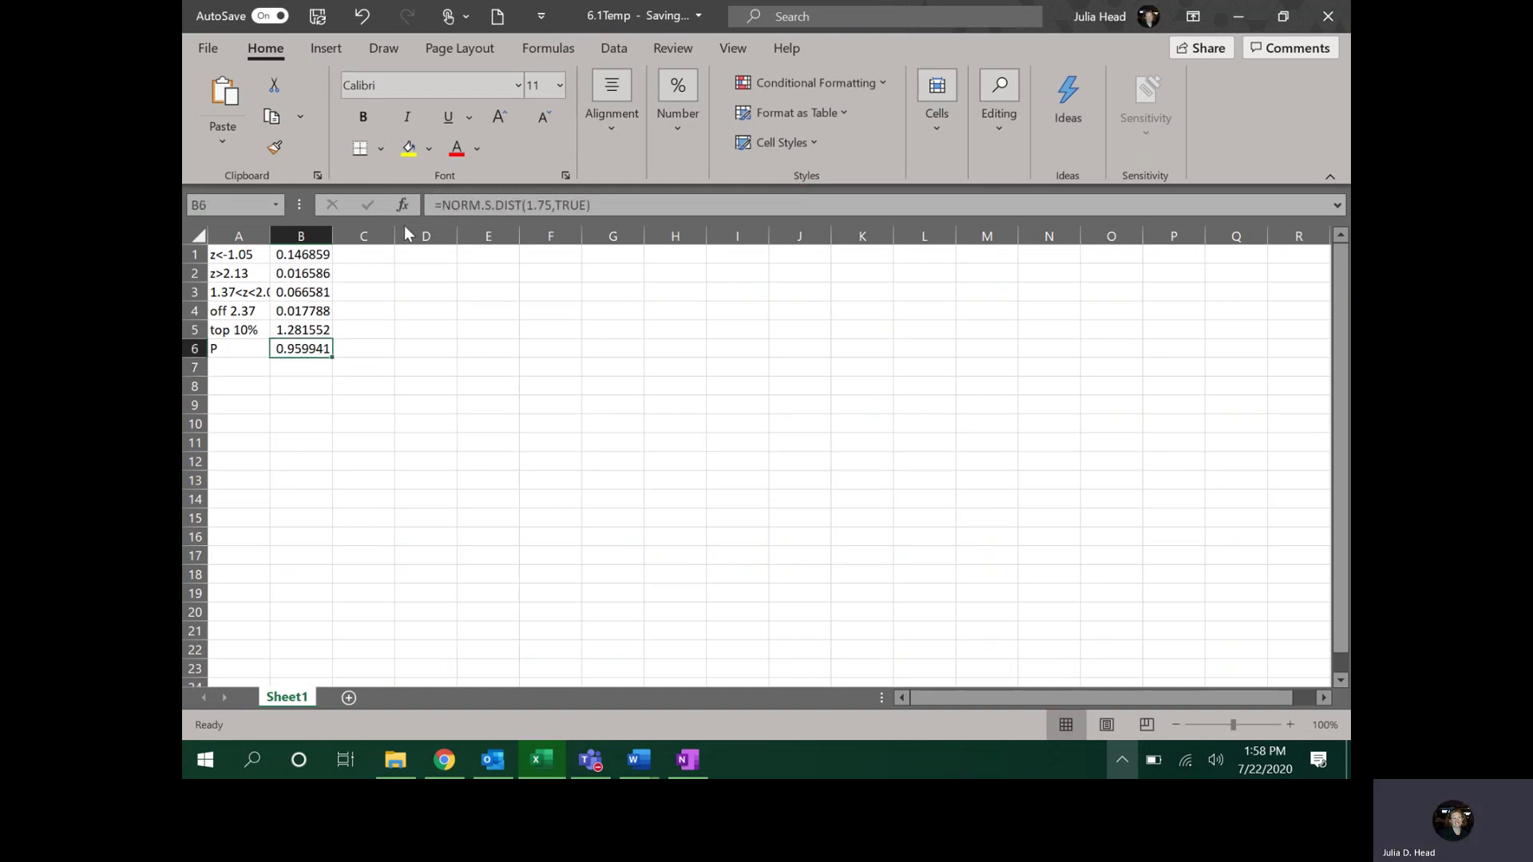
click(446, 205)
text(1-)
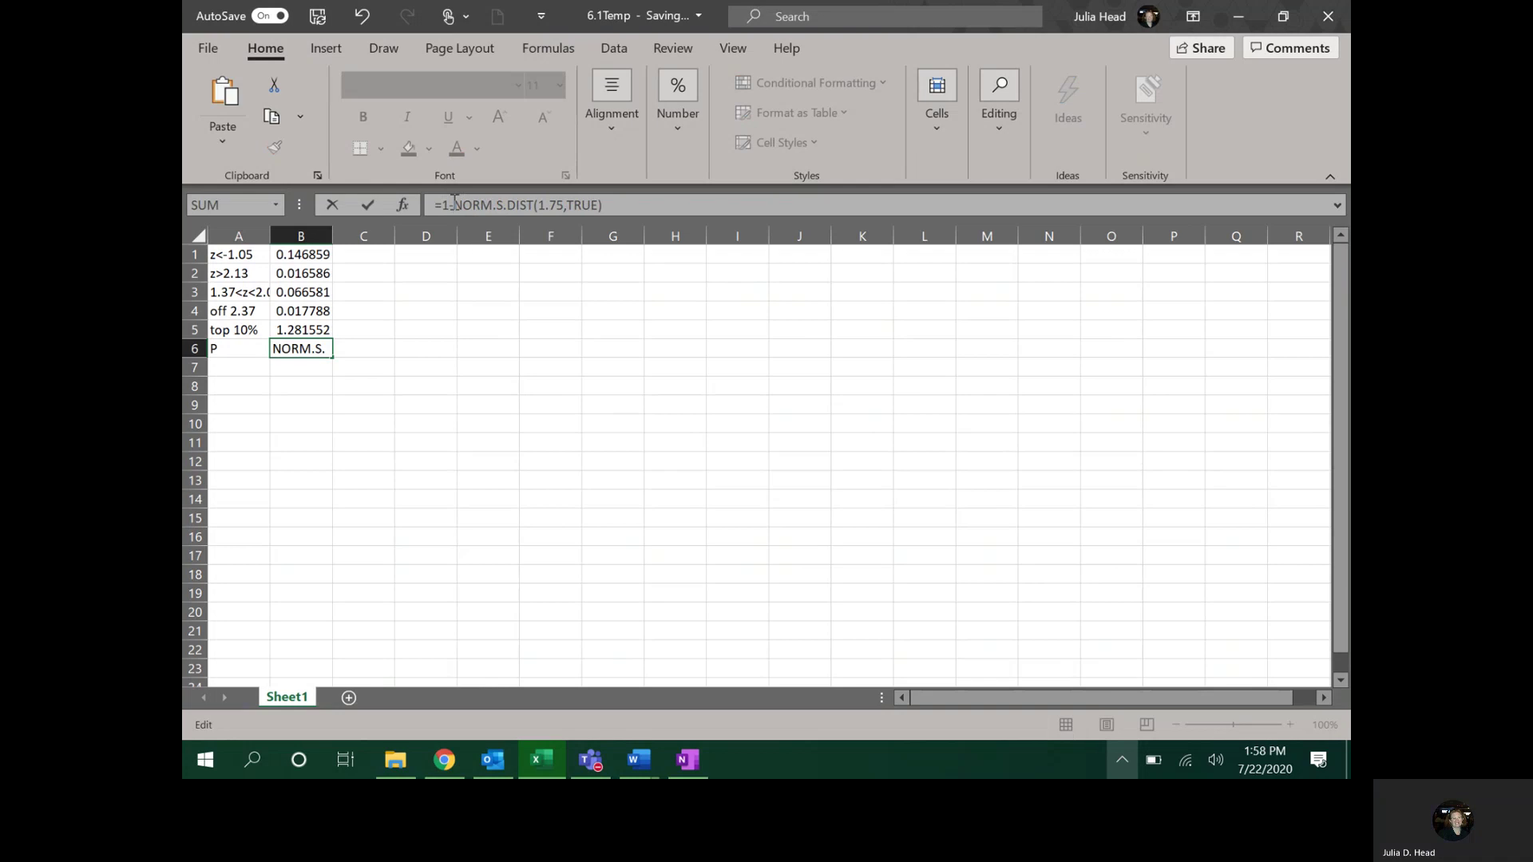
key(Return)
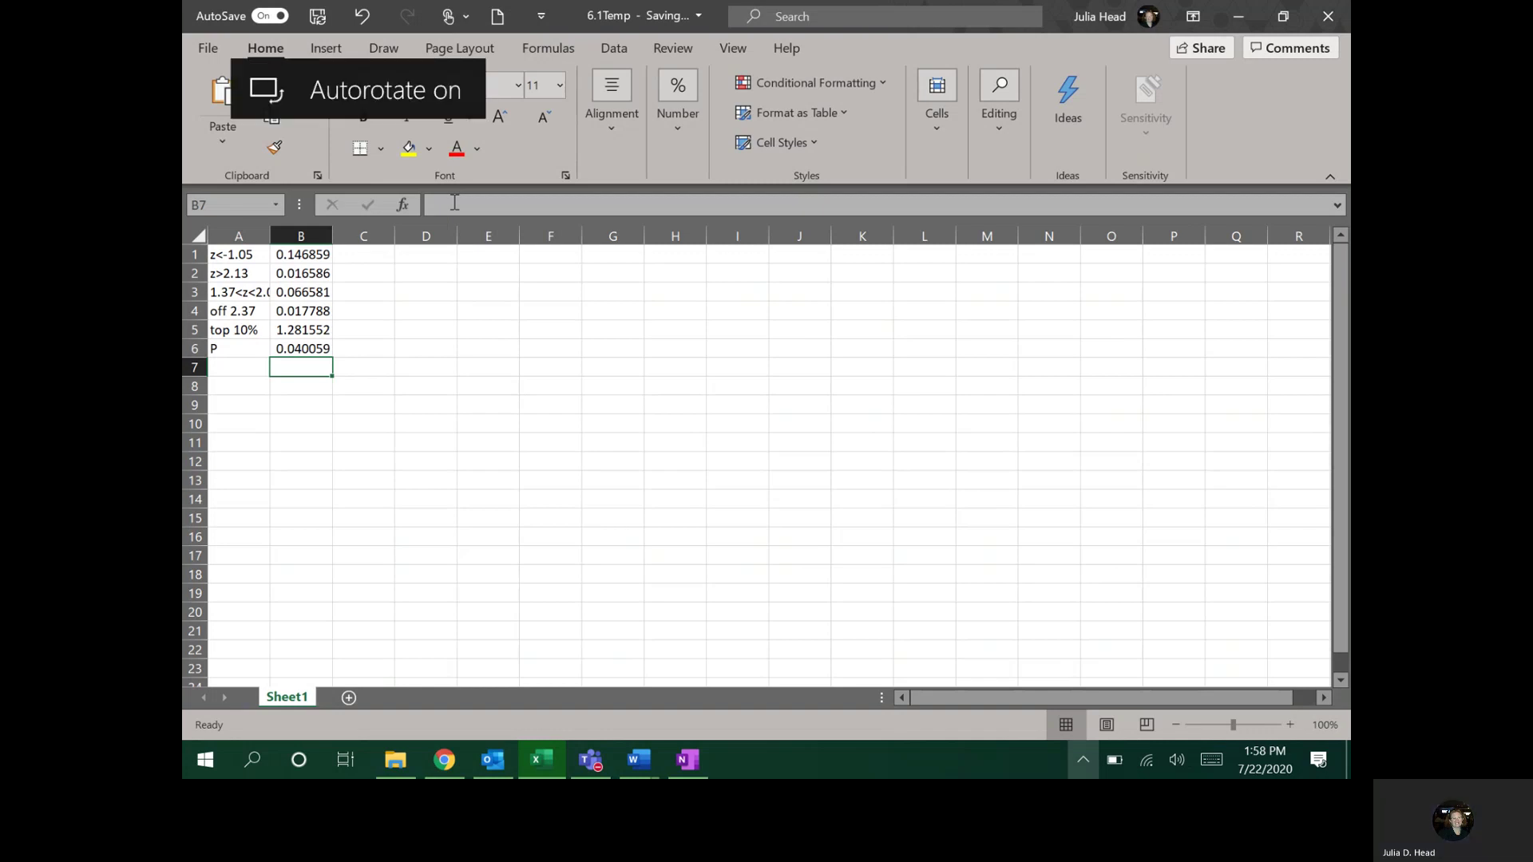
Step: Switch to the OneNote page, prefix part (F)'s NORM.S.DIST expression with "1-", and write .0401 < .05 after the equals sign
key(alt+Tab)
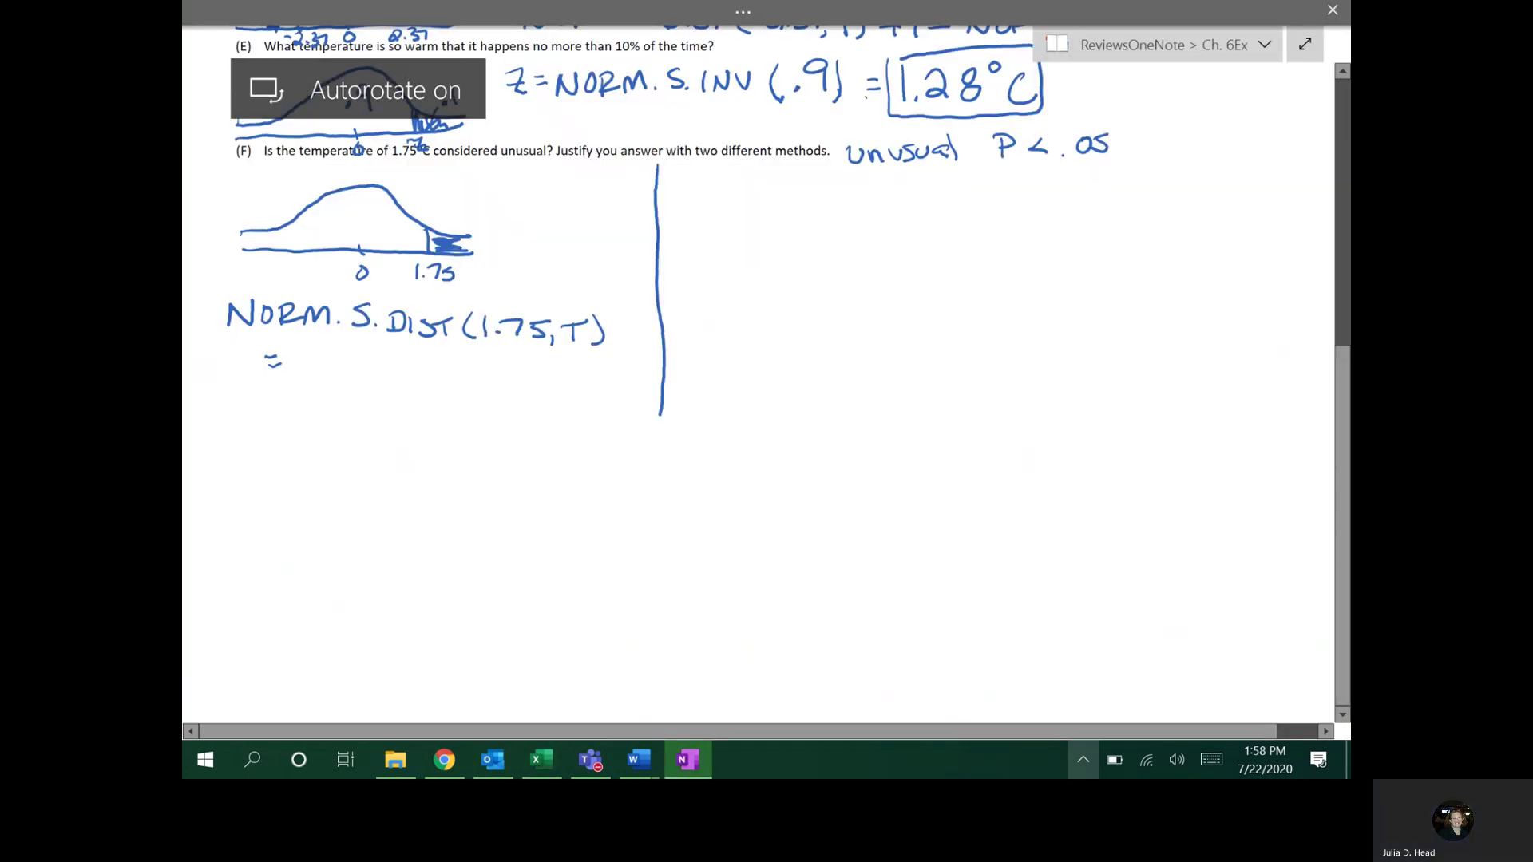
drag(199, 302, 201, 326)
drag(204, 316, 216, 316)
click(304, 370)
drag(322, 357, 349, 376)
mouse_move(366, 354)
mouse_down()
mouse_move(385, 380)
mouse_move(488, 360)
mouse_up()
click(459, 375)
mouse_move(508, 361)
mouse_down()
mouse_move(497, 378)
mouse_move(515, 352)
mouse_up()
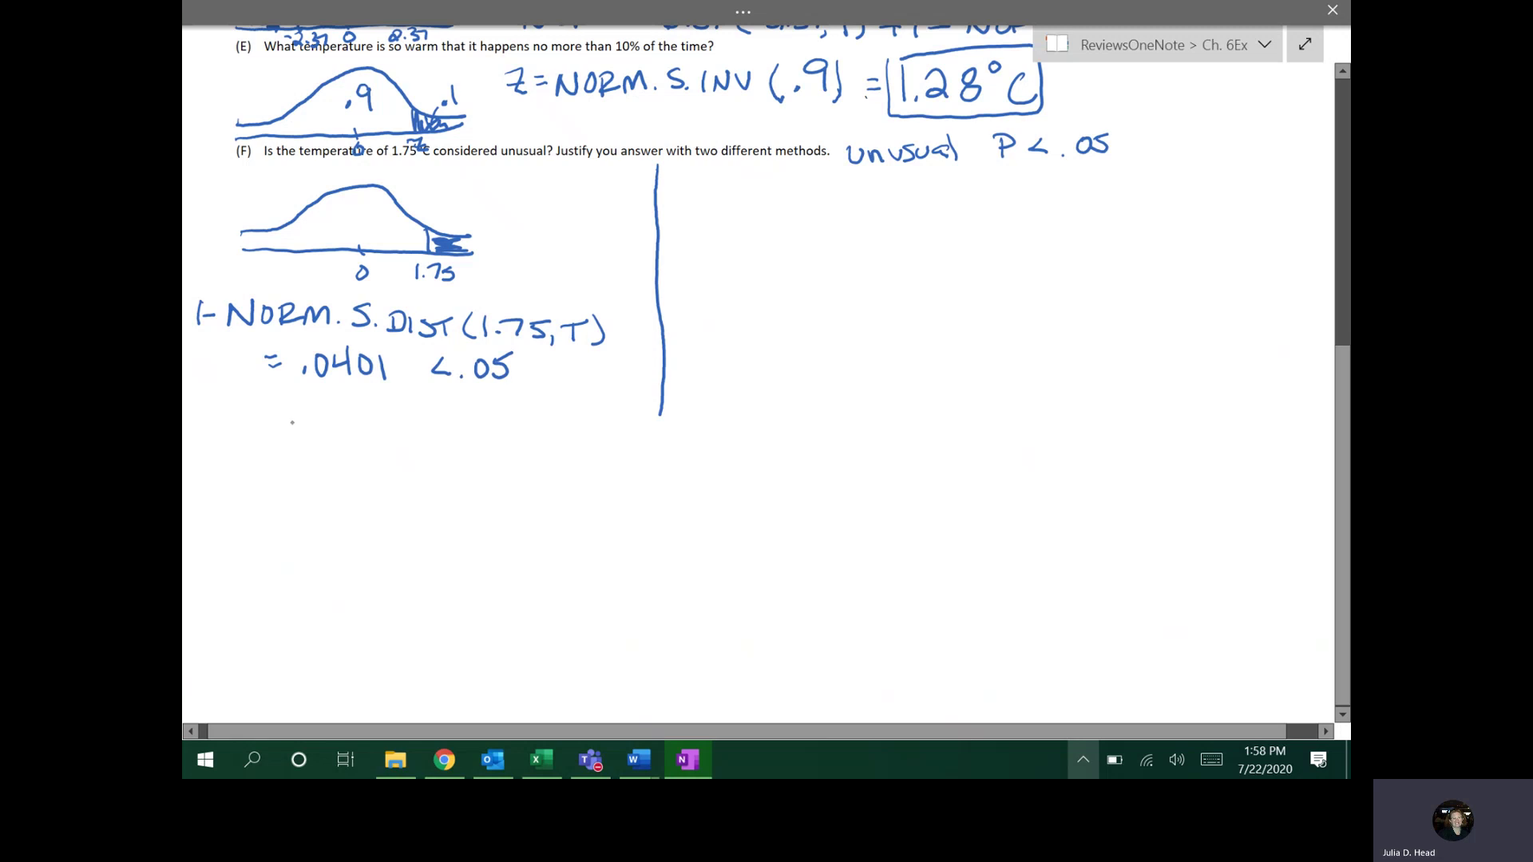
Step: Write the conclusion "unusual" beneath the .0401 < .05 comparison and draw a box around it
mouse_move(281, 414)
mouse_down()
mouse_move(325, 436)
mouse_move(347, 417)
mouse_up()
mouse_move(365, 414)
mouse_down()
mouse_move(351, 435)
mouse_move(389, 416)
mouse_move(424, 432)
mouse_up()
mouse_move(270, 406)
mouse_down()
mouse_move(314, 461)
mouse_move(445, 397)
mouse_move(270, 407)
mouse_up()
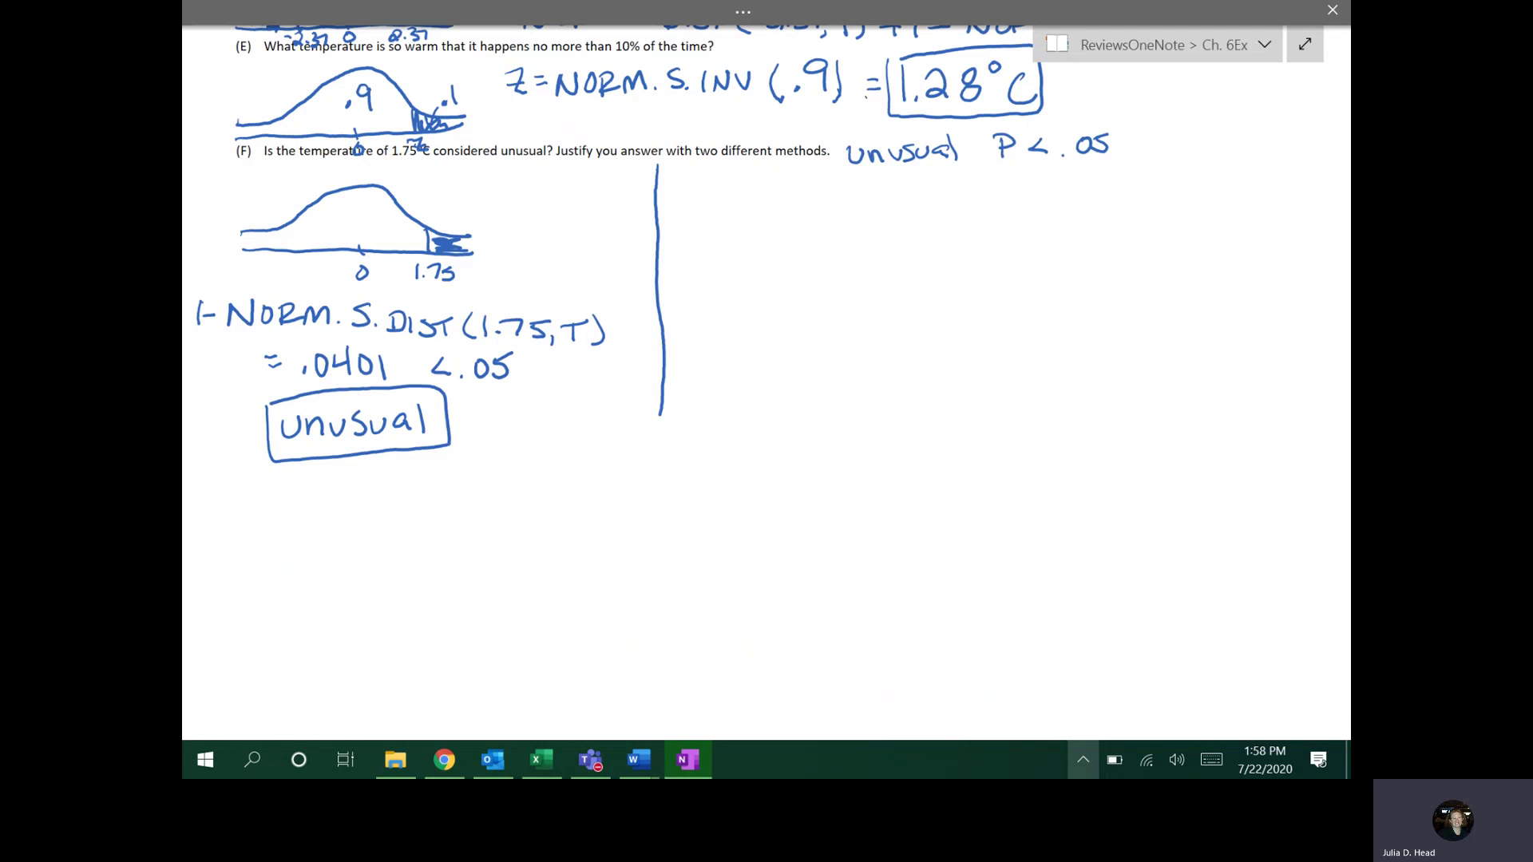
Step: Draw a second bell curve with a baseline to the right of part (F)'s vertical divider, marking 0 at its center
mouse_move(694, 251)
mouse_down()
mouse_move(786, 204)
mouse_move(944, 239)
mouse_up()
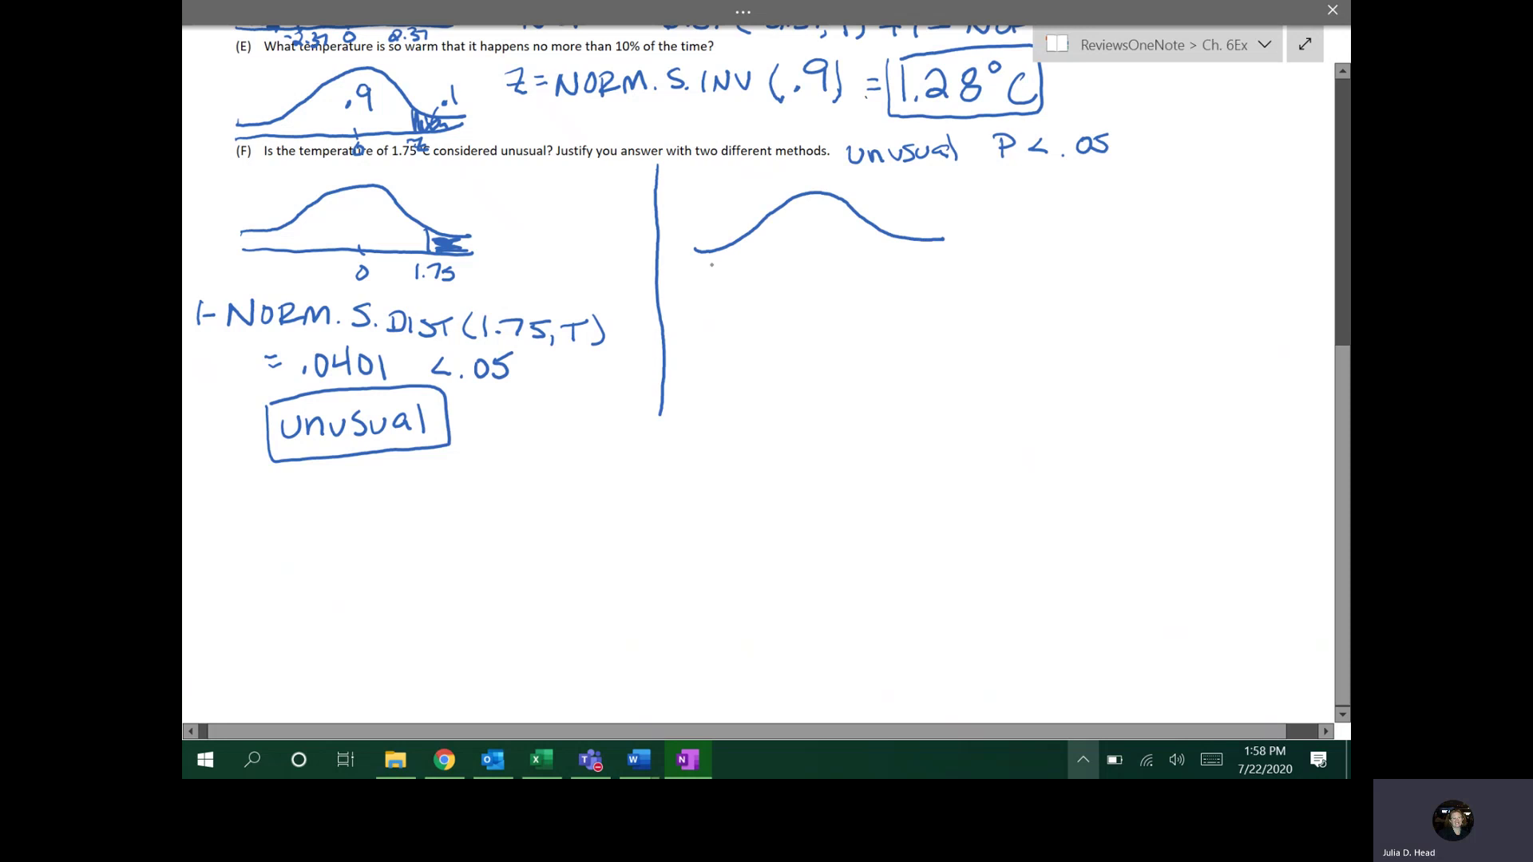
drag(690, 265, 948, 248)
mouse_move(811, 246)
mouse_down()
mouse_move(814, 281)
mouse_move(810, 265)
mouse_up()
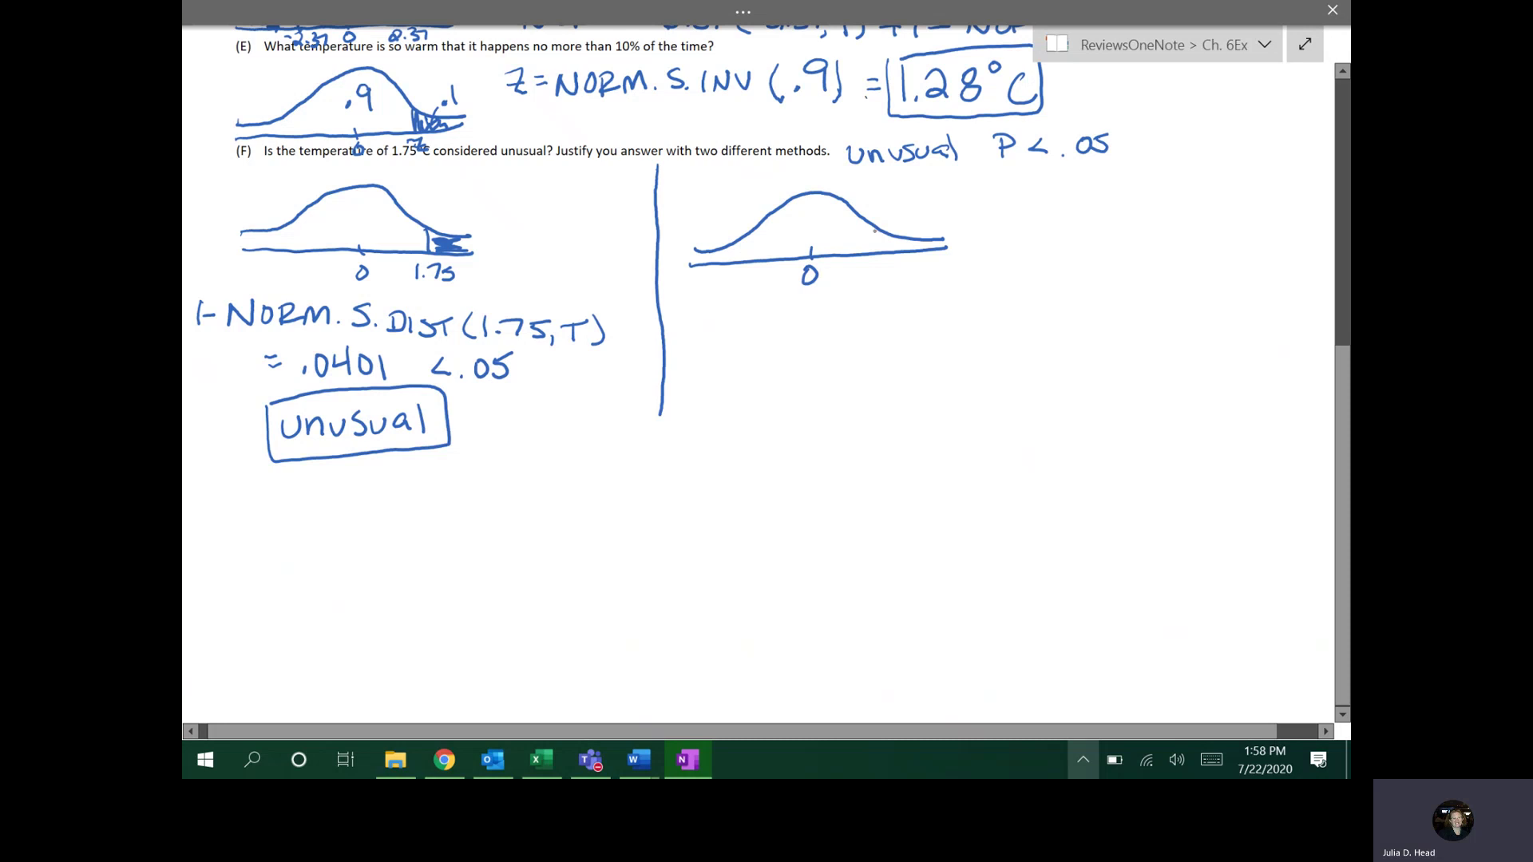
Step: Shade the second curve's upper tail, labeling it .05, the remaining area .95, and the cutoff z
mouse_move(883, 232)
mouse_down()
mouse_move(883, 247)
mouse_move(922, 248)
mouse_move(930, 215)
mouse_up()
click(919, 224)
mouse_move(939, 211)
mouse_down()
mouse_move(936, 225)
mouse_move(947, 207)
mouse_up()
drag(819, 210, 824, 229)
drag(828, 211, 838, 209)
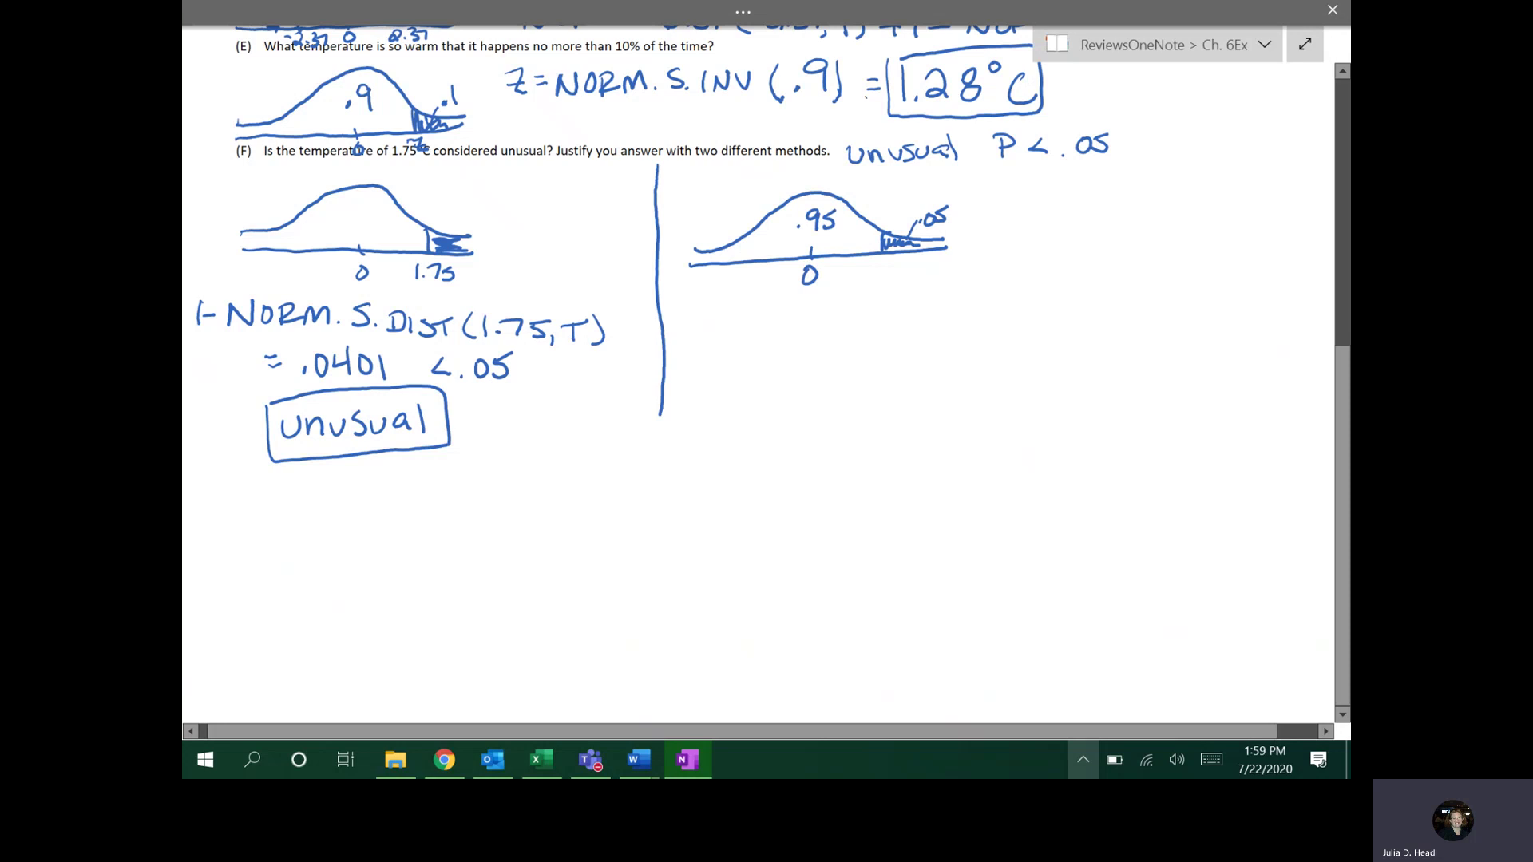
drag(880, 263, 888, 277)
Step: Write z = NORM.S.INV(.95) = below the second bell curve
mouse_move(716, 313)
mouse_down()
mouse_move(735, 337)
mouse_move(754, 313)
mouse_up()
mouse_move(740, 323)
mouse_down()
mouse_move(791, 309)
mouse_move(830, 331)
mouse_up()
mouse_move(835, 317)
mouse_down()
mouse_move(835, 330)
mouse_move(908, 333)
mouse_up()
click(863, 327)
mouse_move(915, 332)
mouse_down()
mouse_move(931, 313)
mouse_move(976, 334)
mouse_move(1038, 302)
mouse_move(1043, 331)
mouse_move(1088, 309)
mouse_up()
click(990, 322)
drag(1074, 318, 1089, 317)
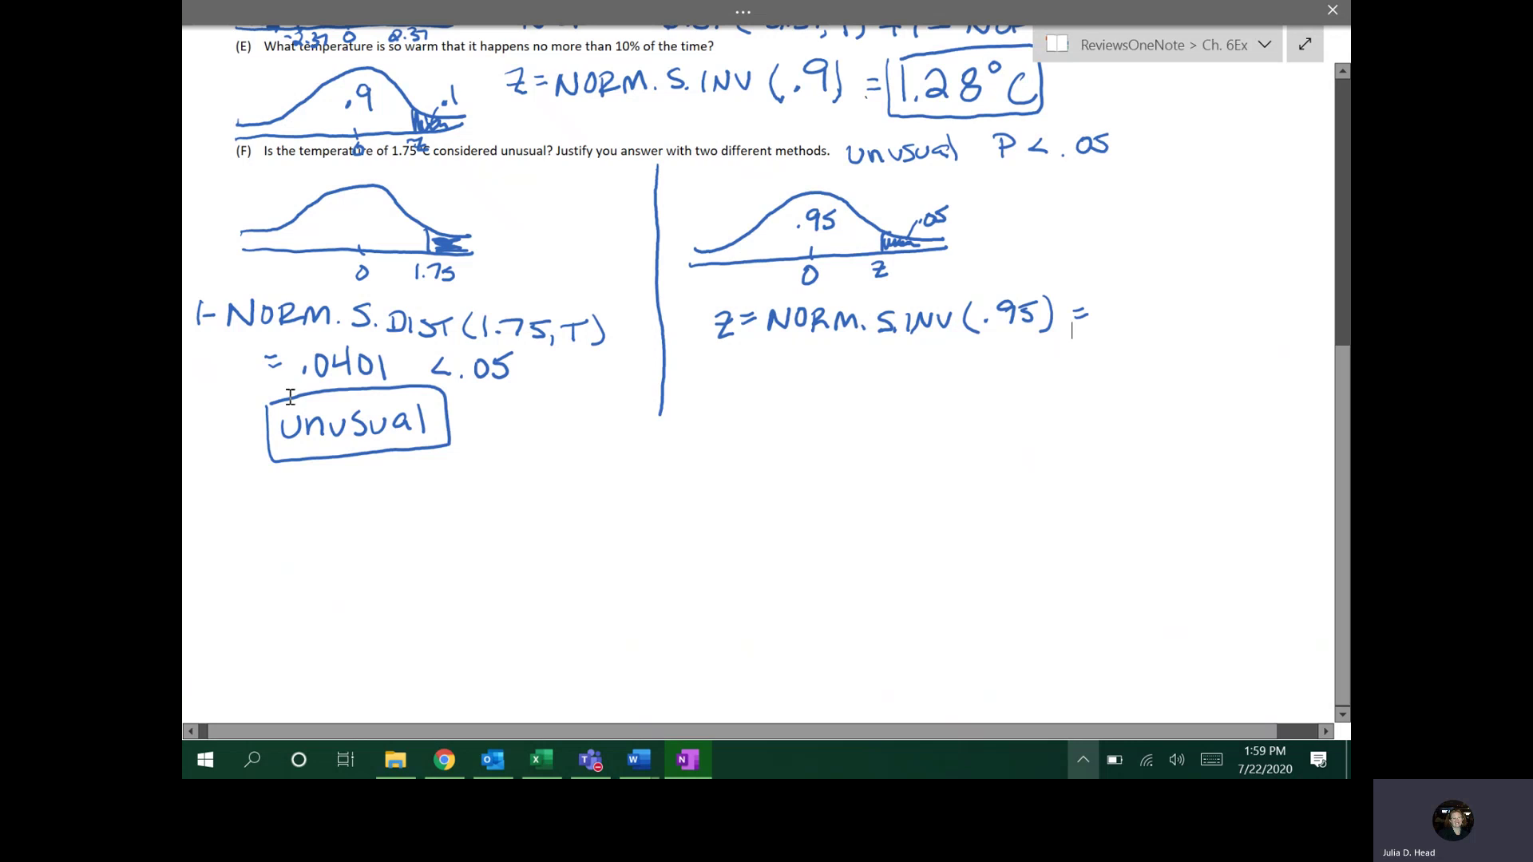
Step: Switch to the 6.1Temp Excel workbook and label cell A7 "top 5%"
click(543, 763)
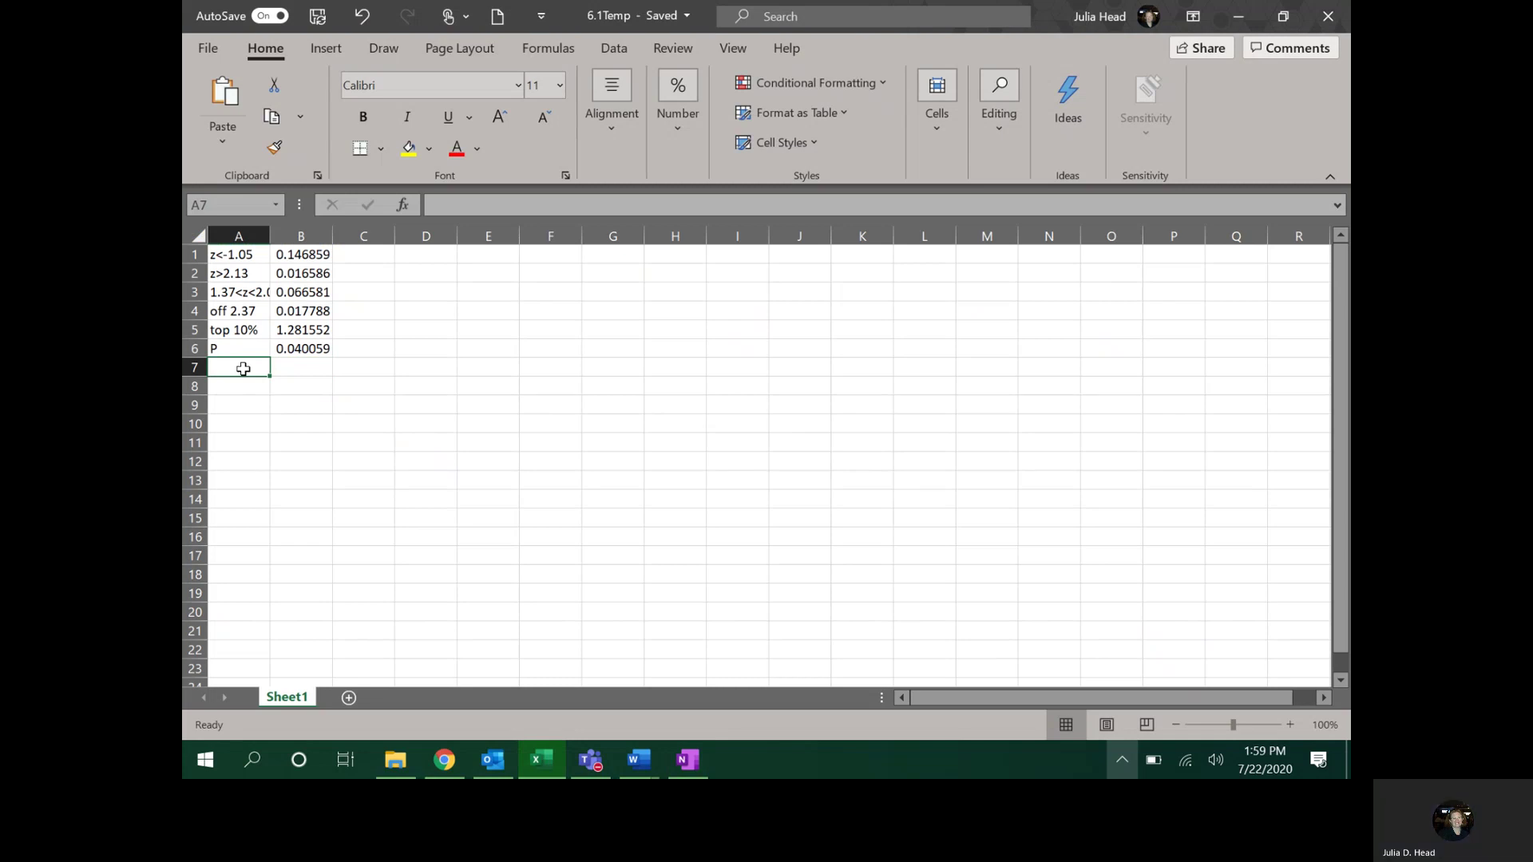
text(top 5%)
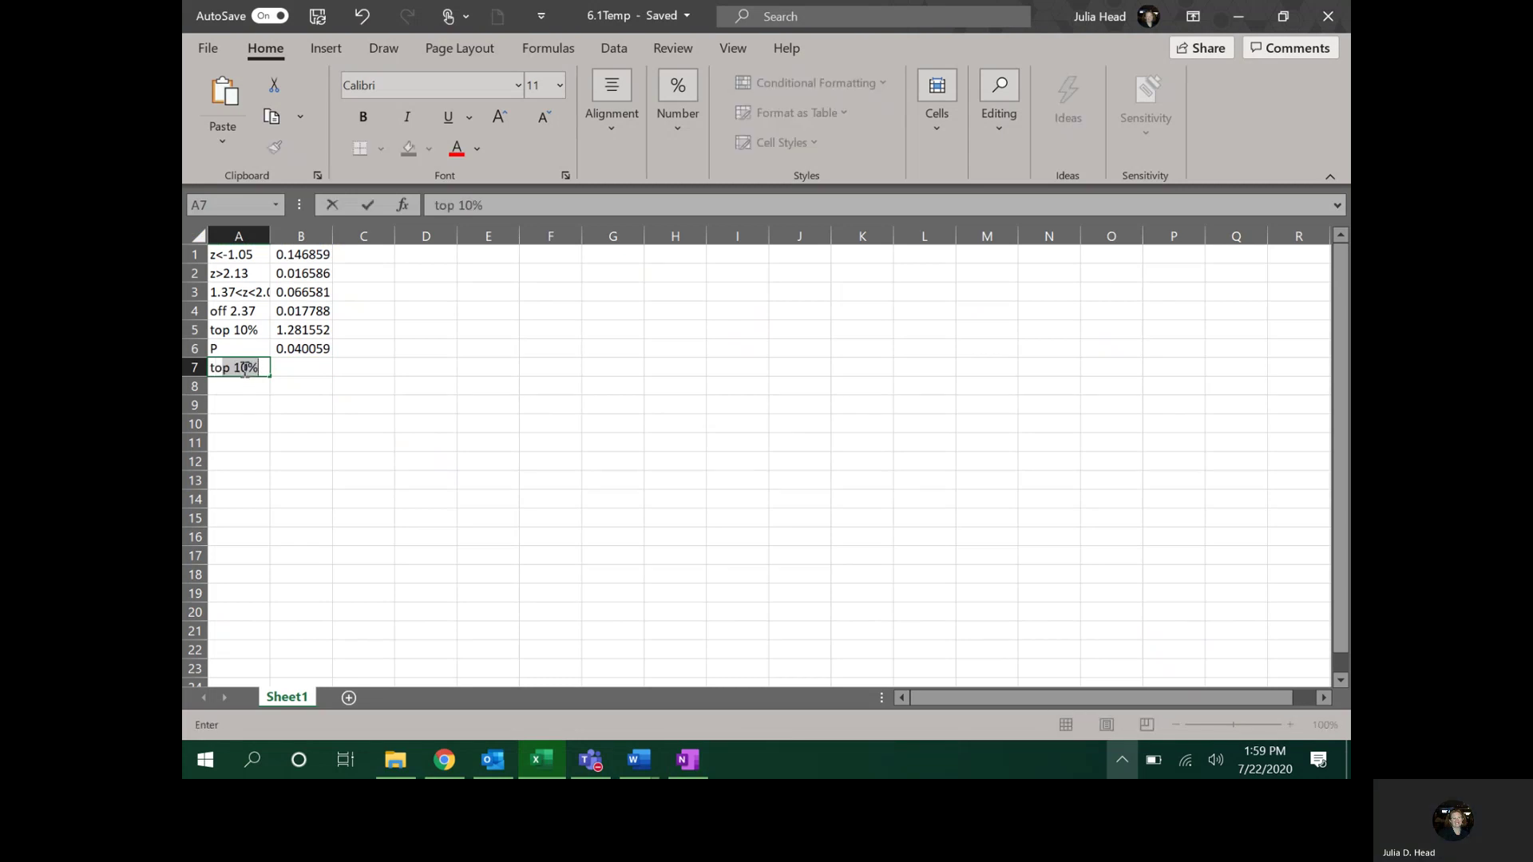
key(Tab)
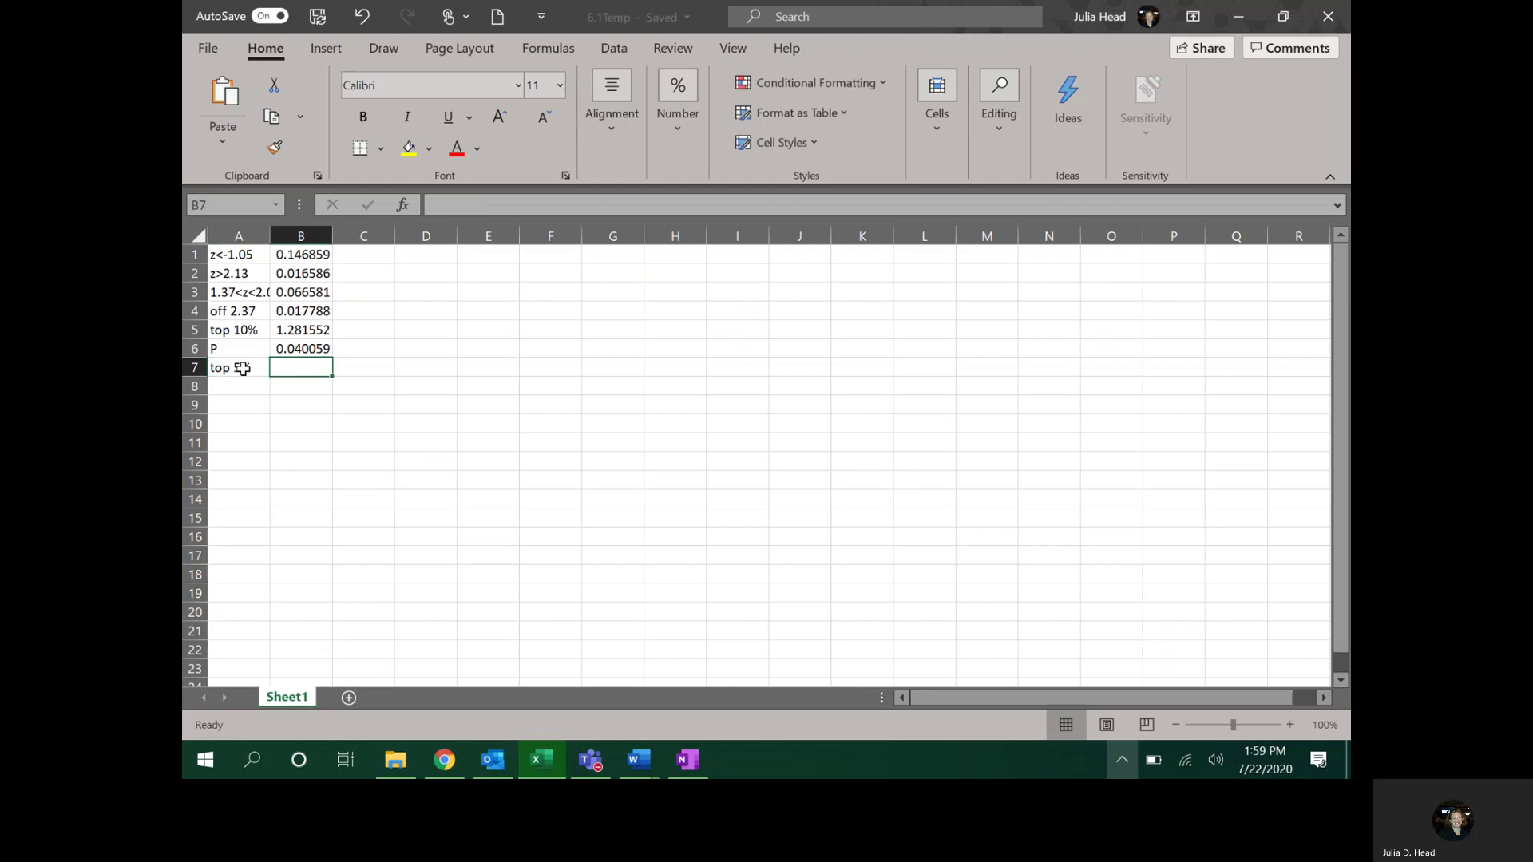
Step: Enter the formula =NORM.S.INV(0.95) in cell B7 for the top 5% cutoff
text(=N)
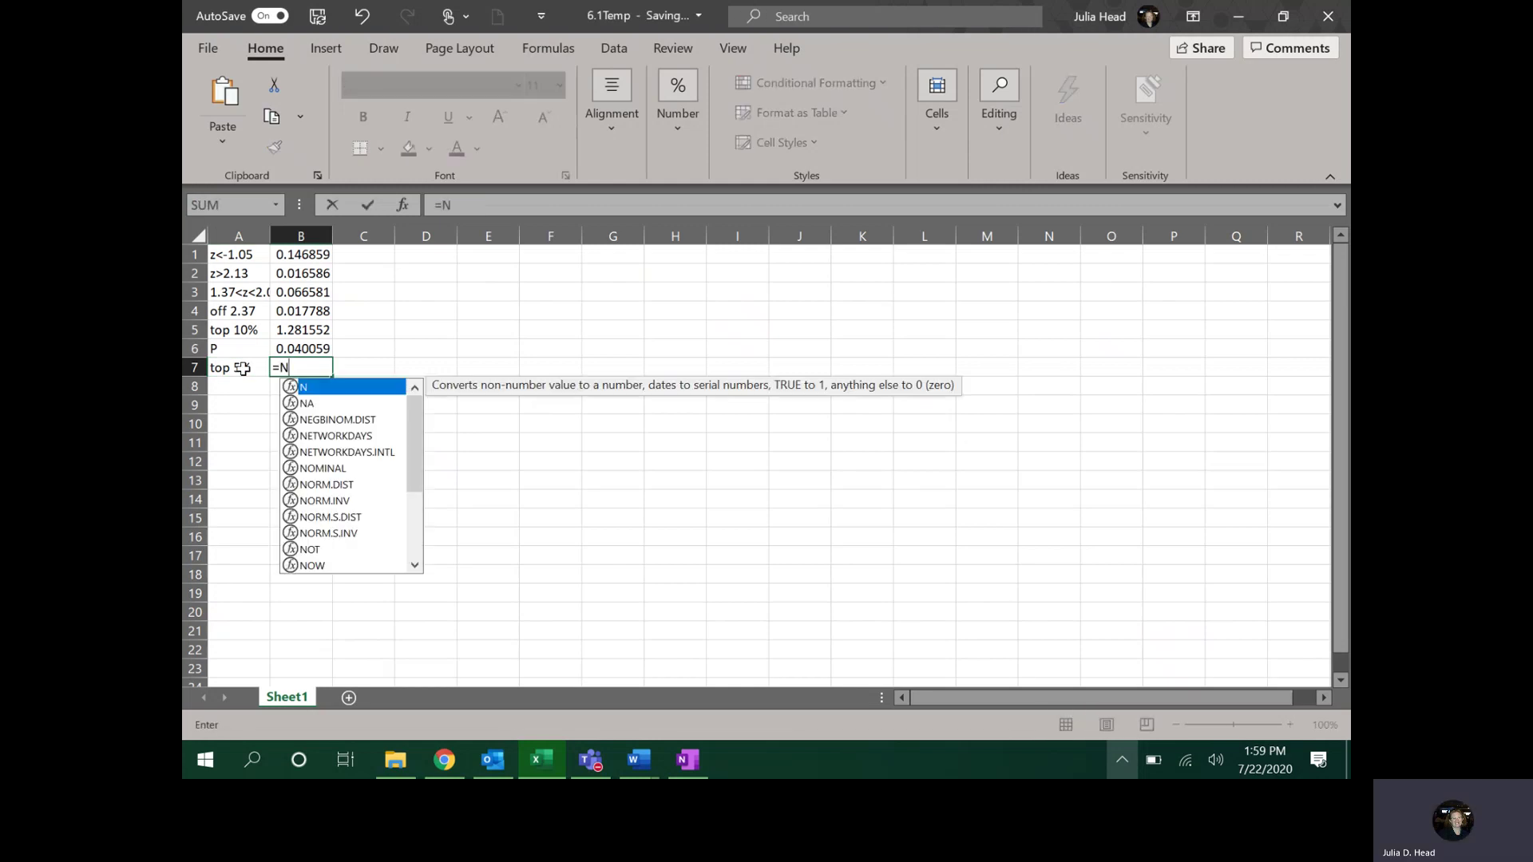
text(ORM)
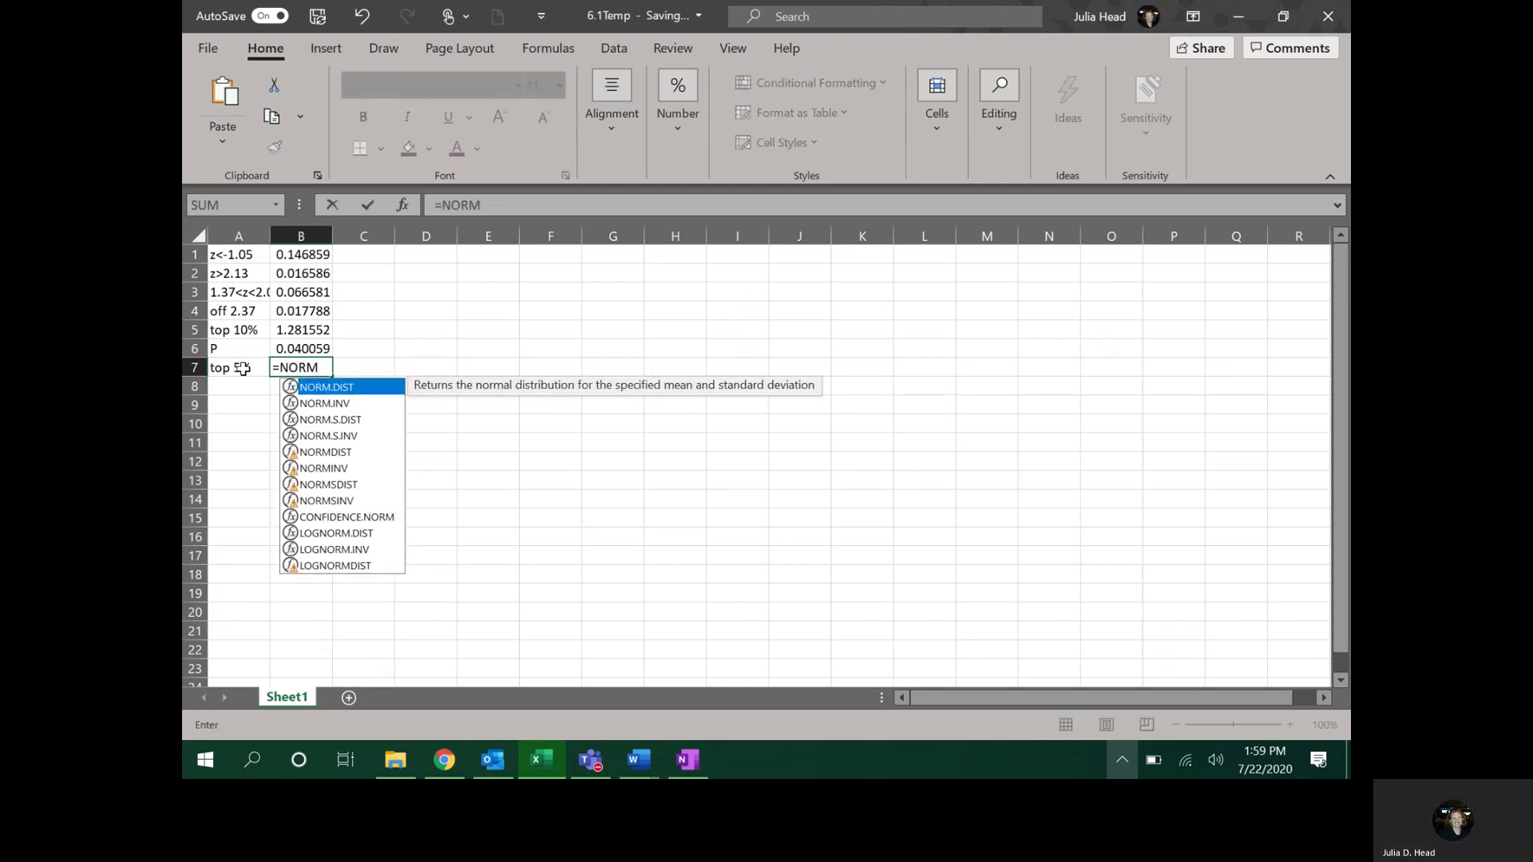
double_click(345, 436)
click(540, 209)
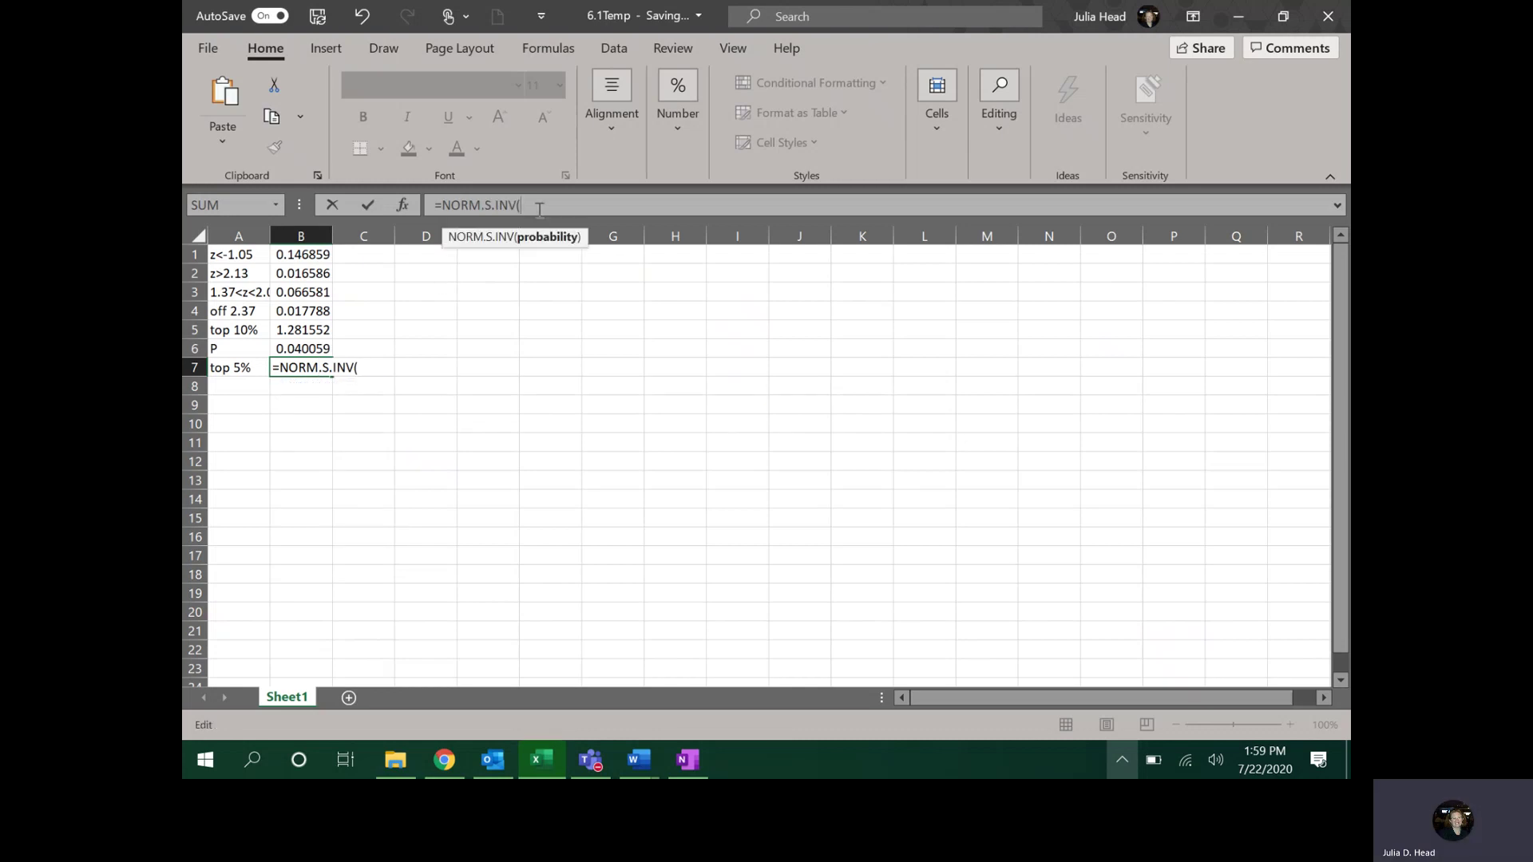
text(0.95)
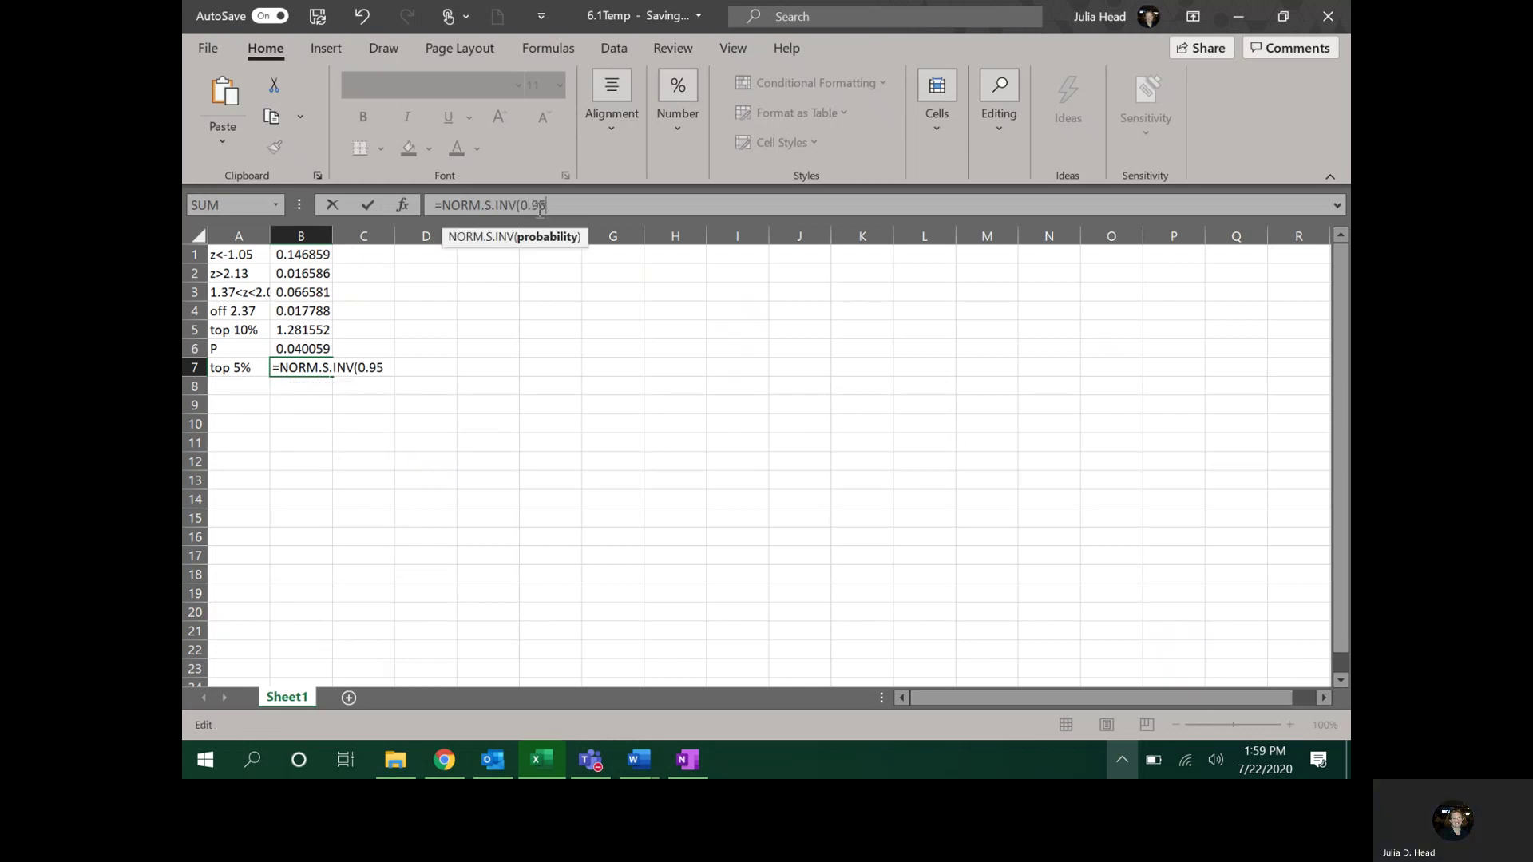
text(,)
key(BackSpace)
text())
key(Return)
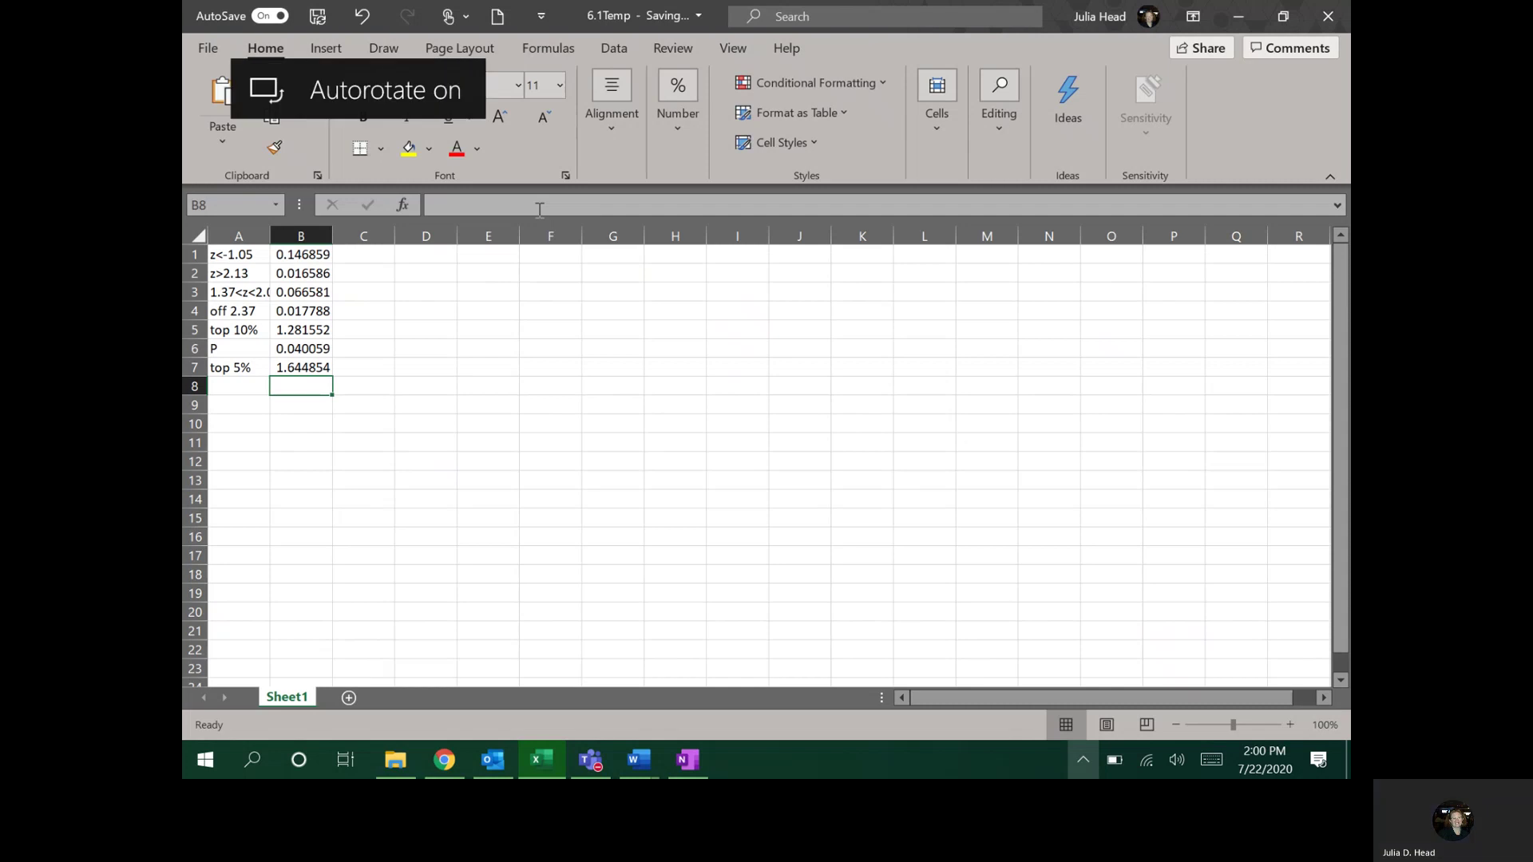
Step: Switch to the OneNote page and write 1.64 °C as the result of NORM.S.INV(.95)
key(alt+Tab)
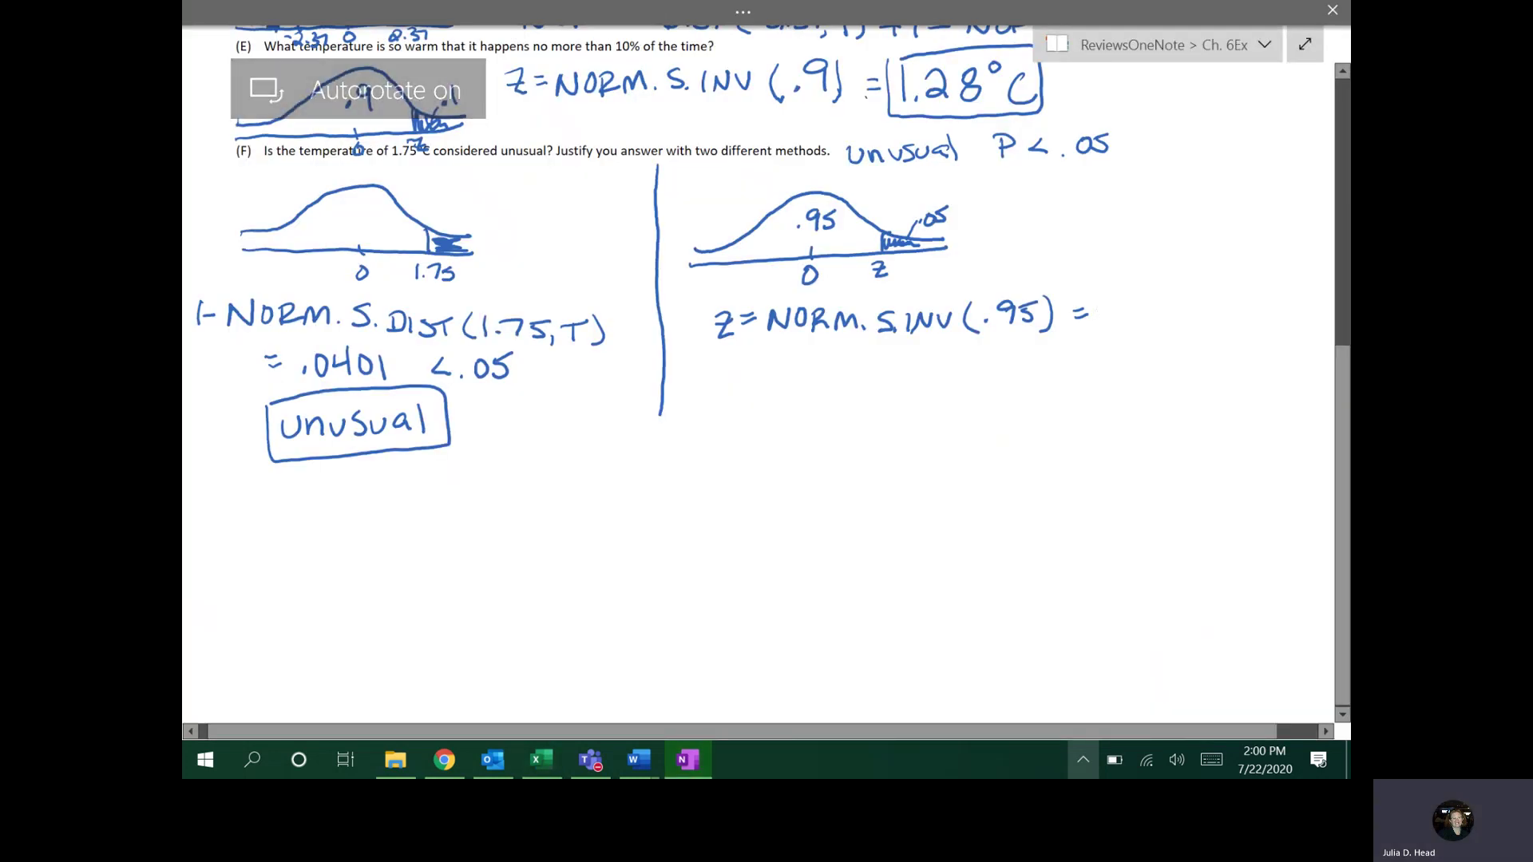
mouse_move(1099, 303)
mouse_down()
mouse_move(1100, 333)
mouse_move(1166, 339)
mouse_up()
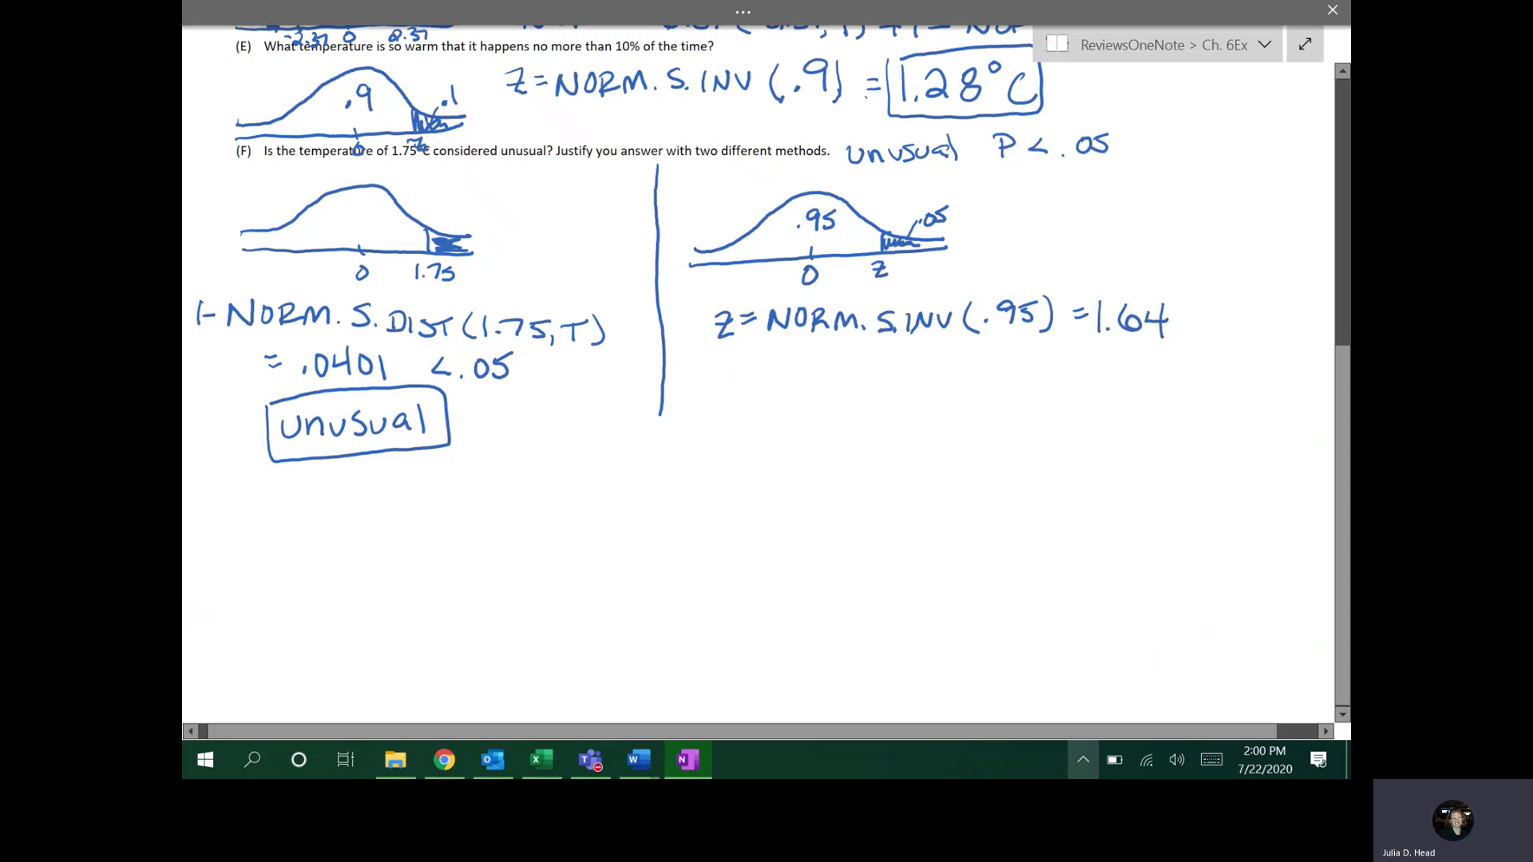
drag(1190, 299, 1233, 336)
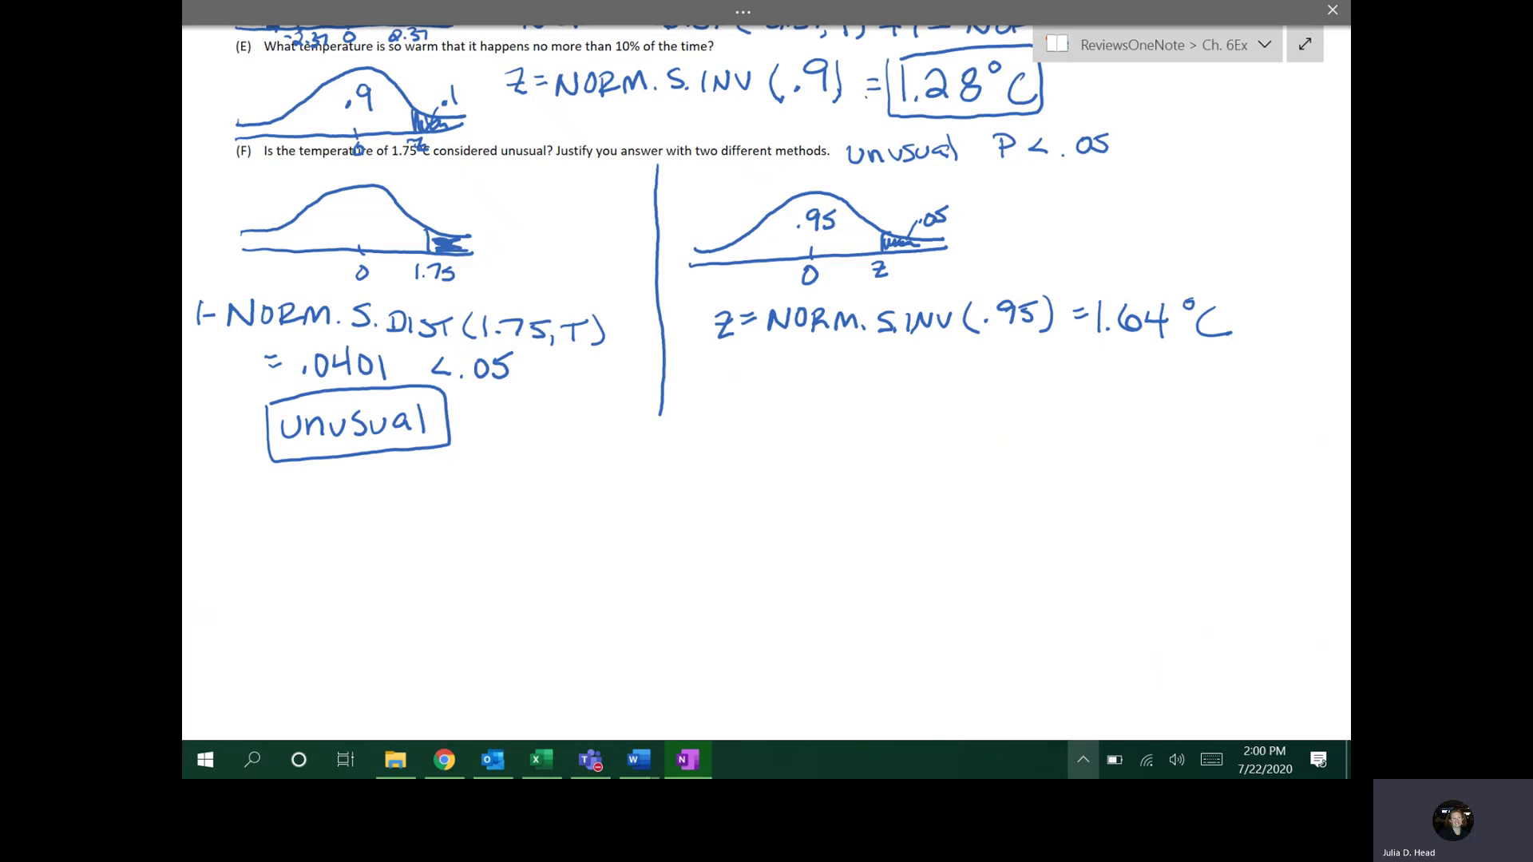
Step: Write "unusual" beneath the 1.64 °C cutoff as the second method's conclusion and draw a box around it
mouse_move(742, 384)
mouse_down()
mouse_move(757, 404)
mouse_move(767, 385)
mouse_up()
mouse_move(773, 403)
mouse_down()
mouse_move(787, 390)
mouse_move(791, 403)
mouse_up()
drag(796, 387, 873, 404)
drag(886, 377, 888, 403)
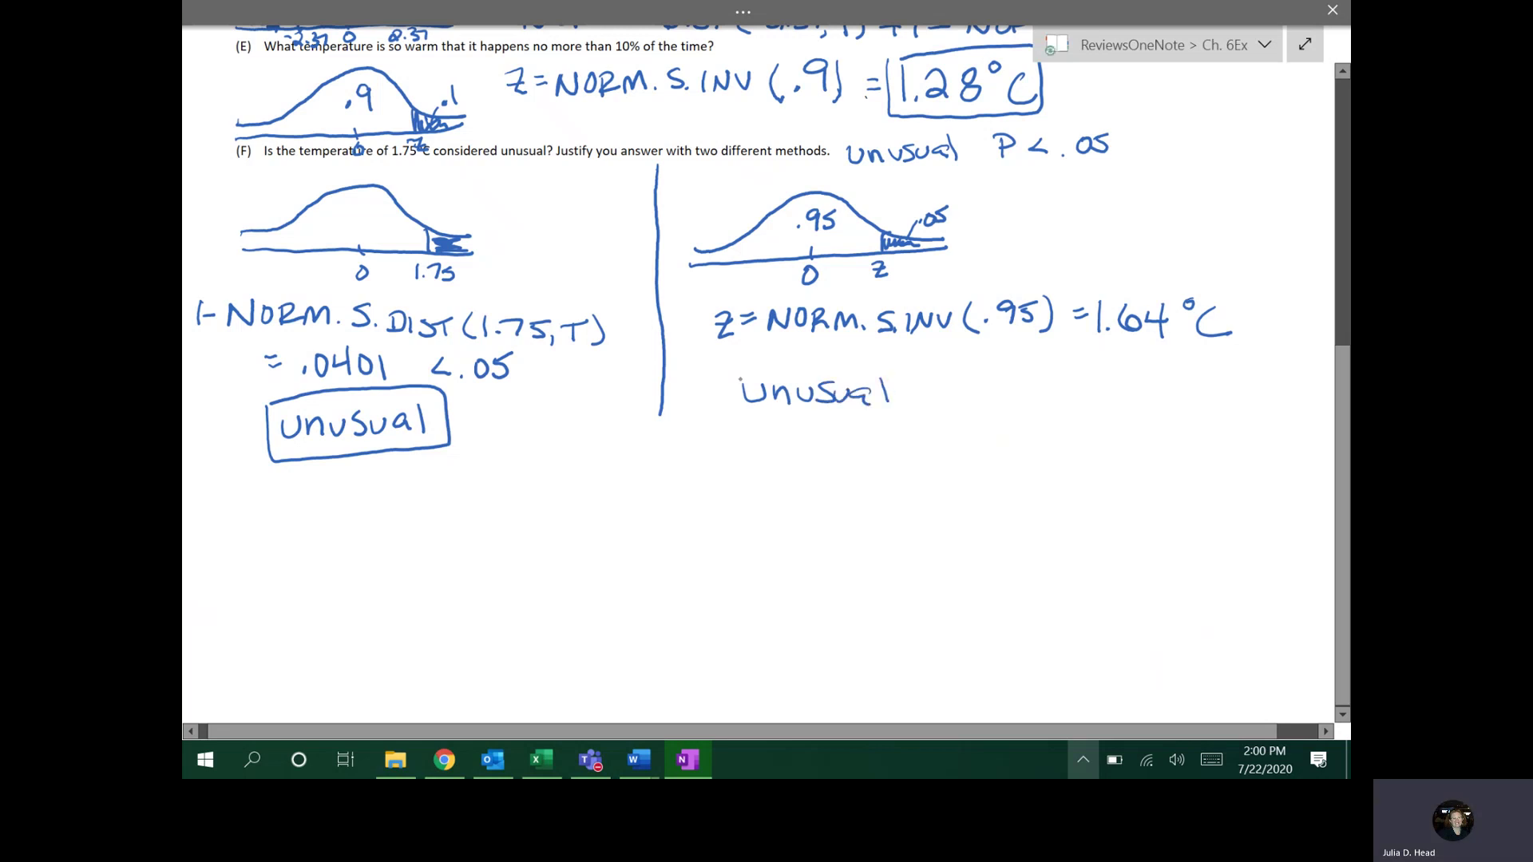
mouse_move(735, 366)
mouse_down()
mouse_move(762, 424)
mouse_move(865, 423)
mouse_move(783, 361)
mouse_move(735, 365)
mouse_up()
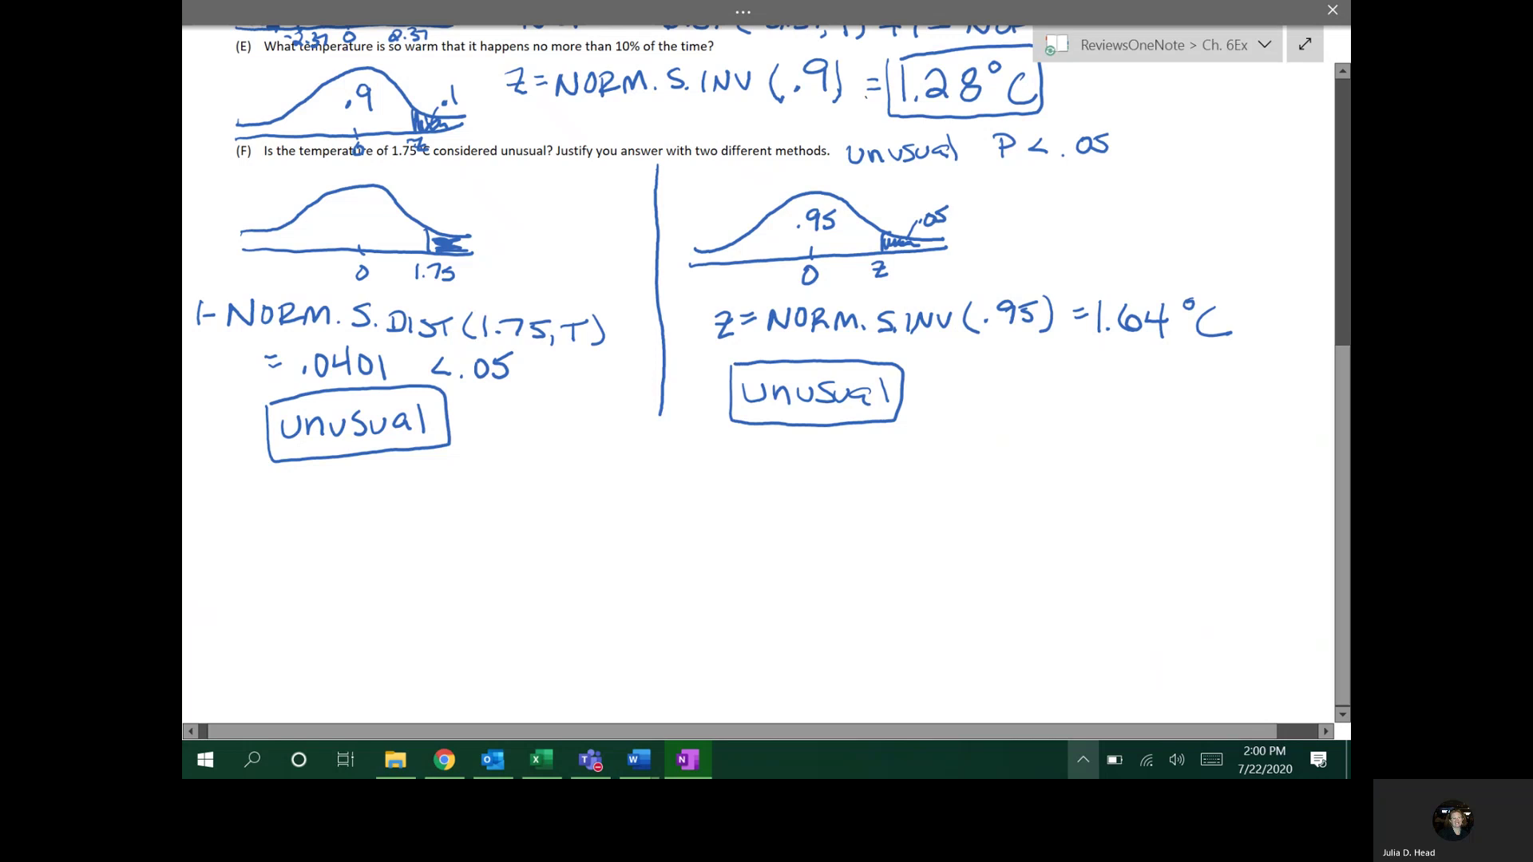
scroll(759, 375, up, 3)
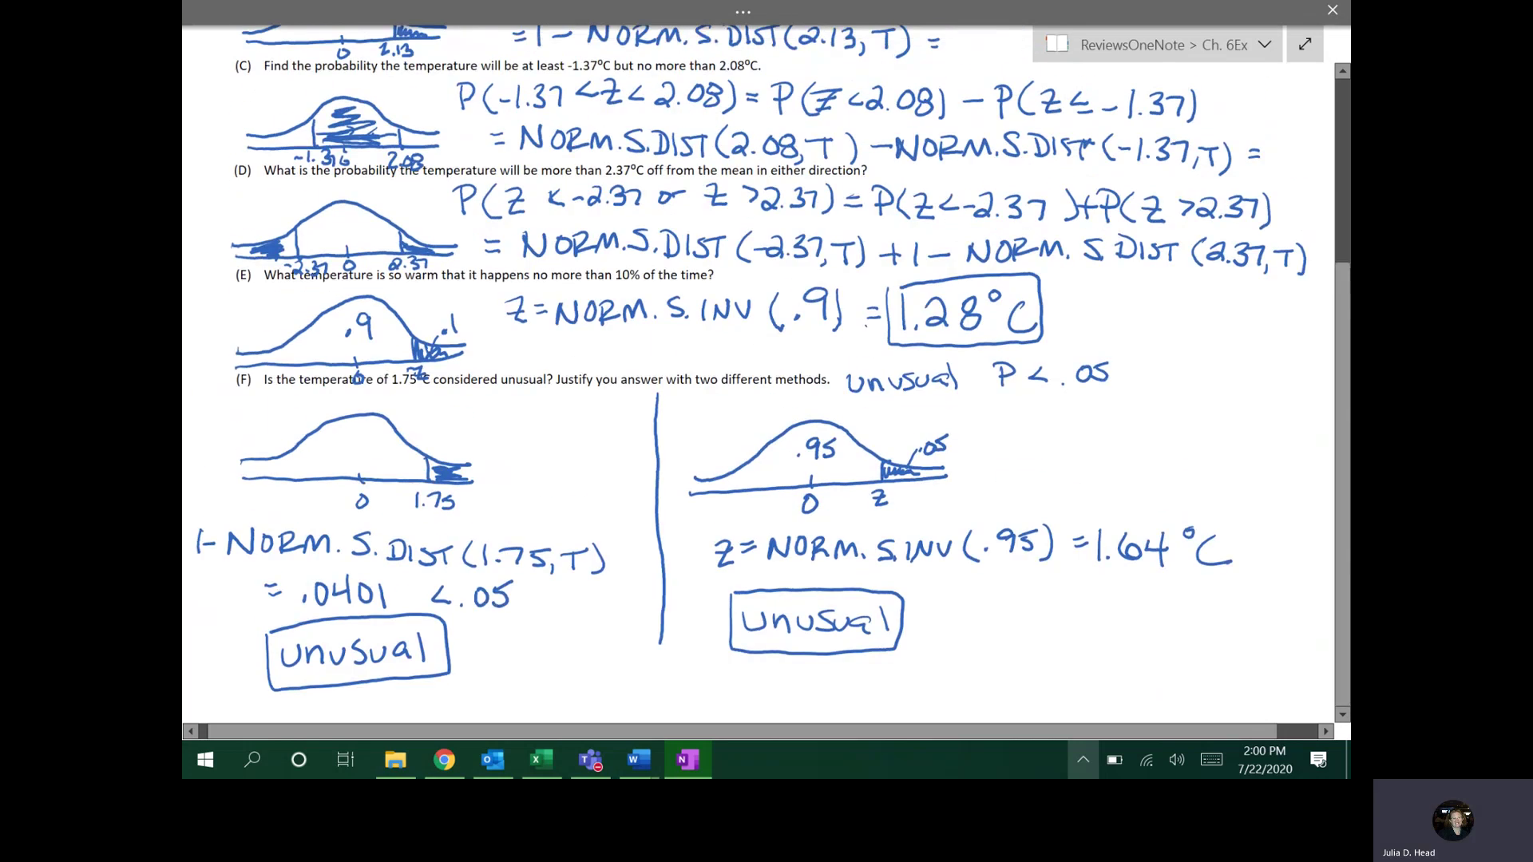
scroll(758, 375, up, 4)
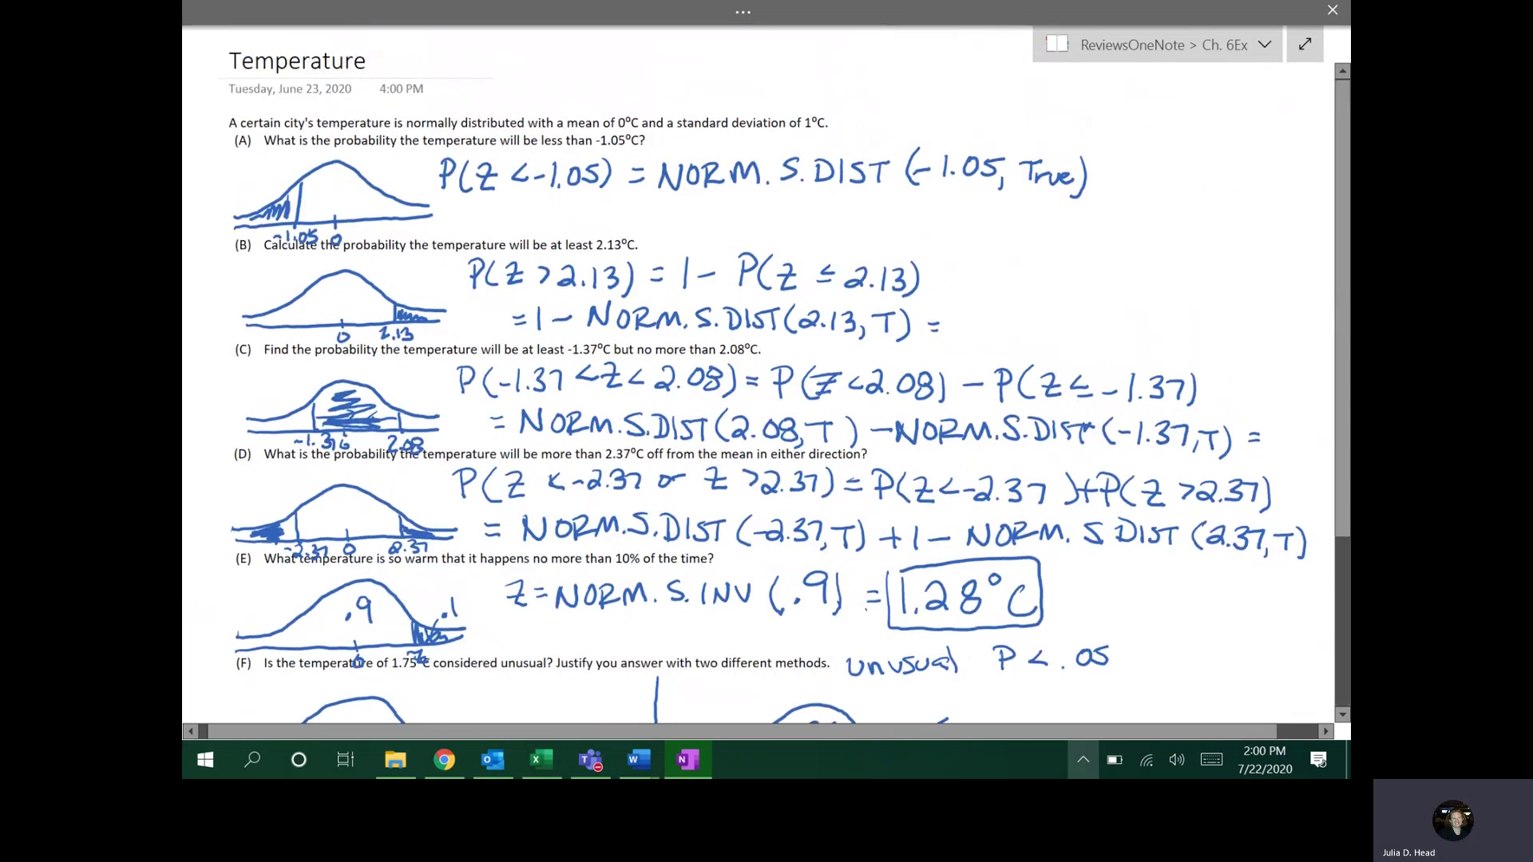
scroll(758, 376, down, 3)
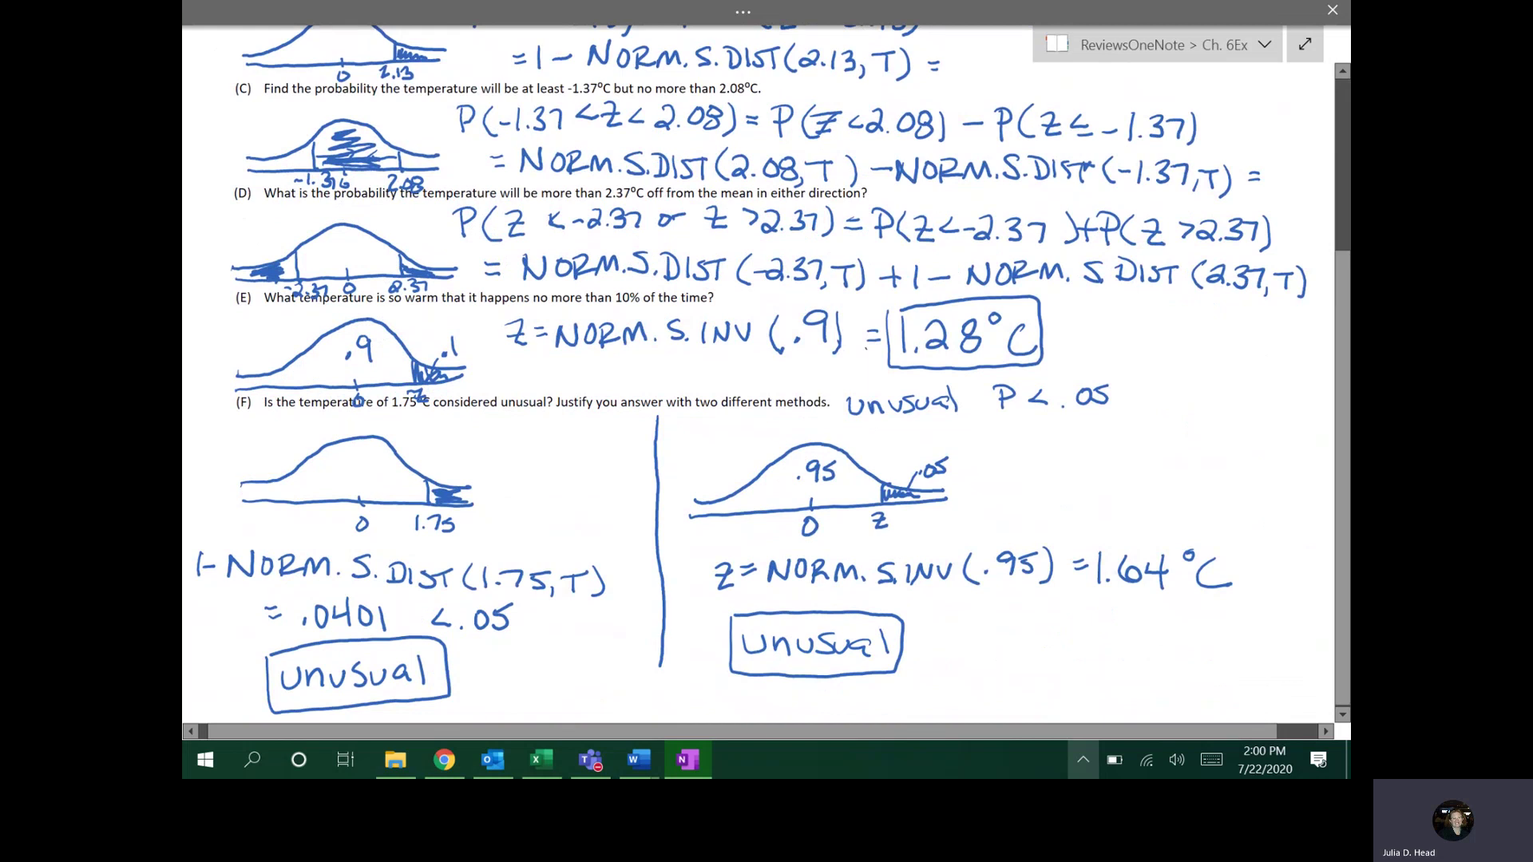
scroll(758, 375, down, 1)
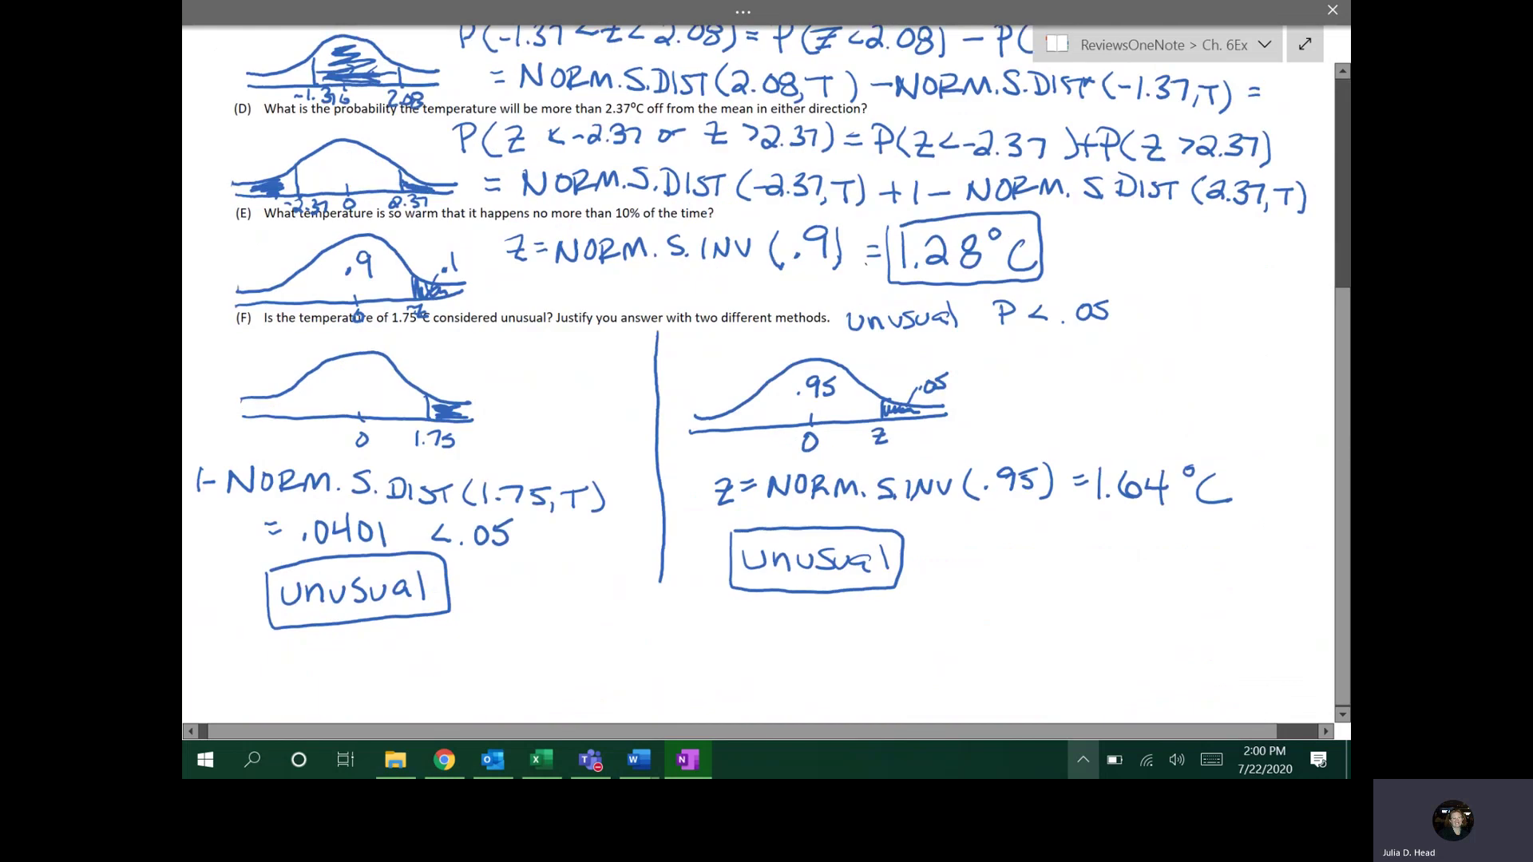